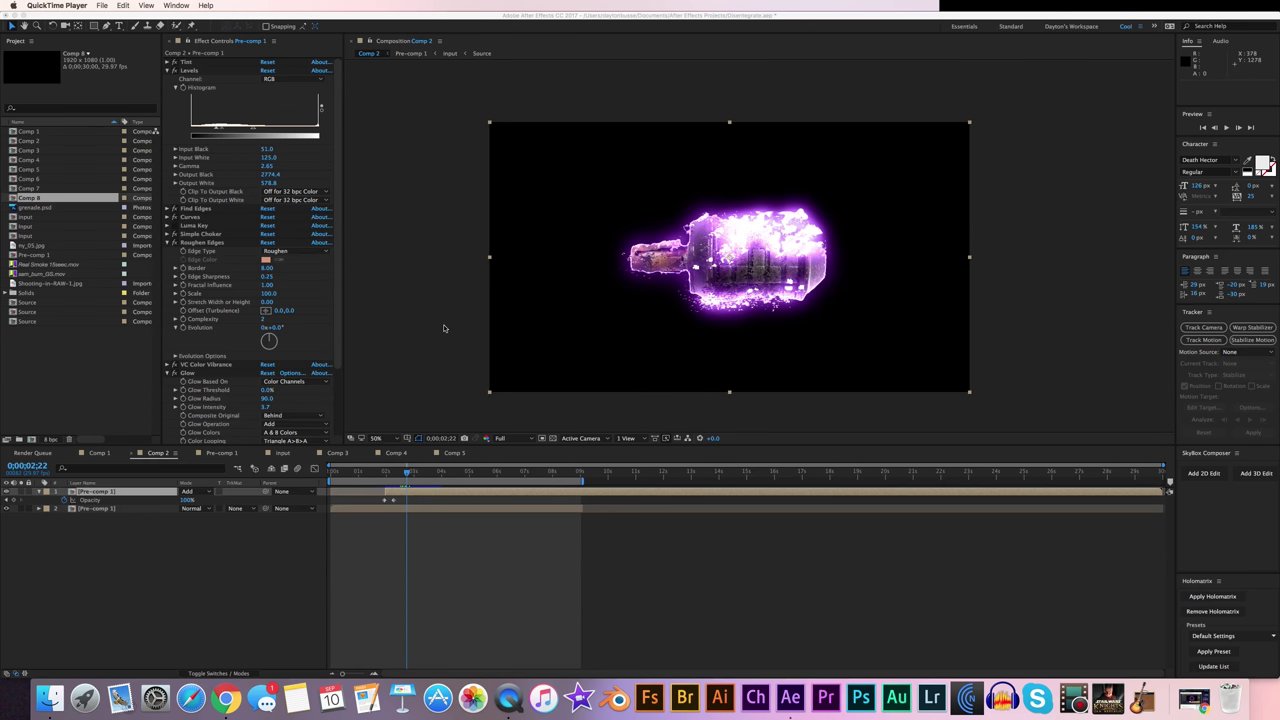
Preview the finished disintegration effects on the grenade in Comp 2 and the face in Comp 5.
mouse_move(405, 475)
mouse_down()
mouse_move(390, 476)
mouse_move(415, 470)
mouse_move(394, 470)
mouse_up()
key(space)
click(454, 453)
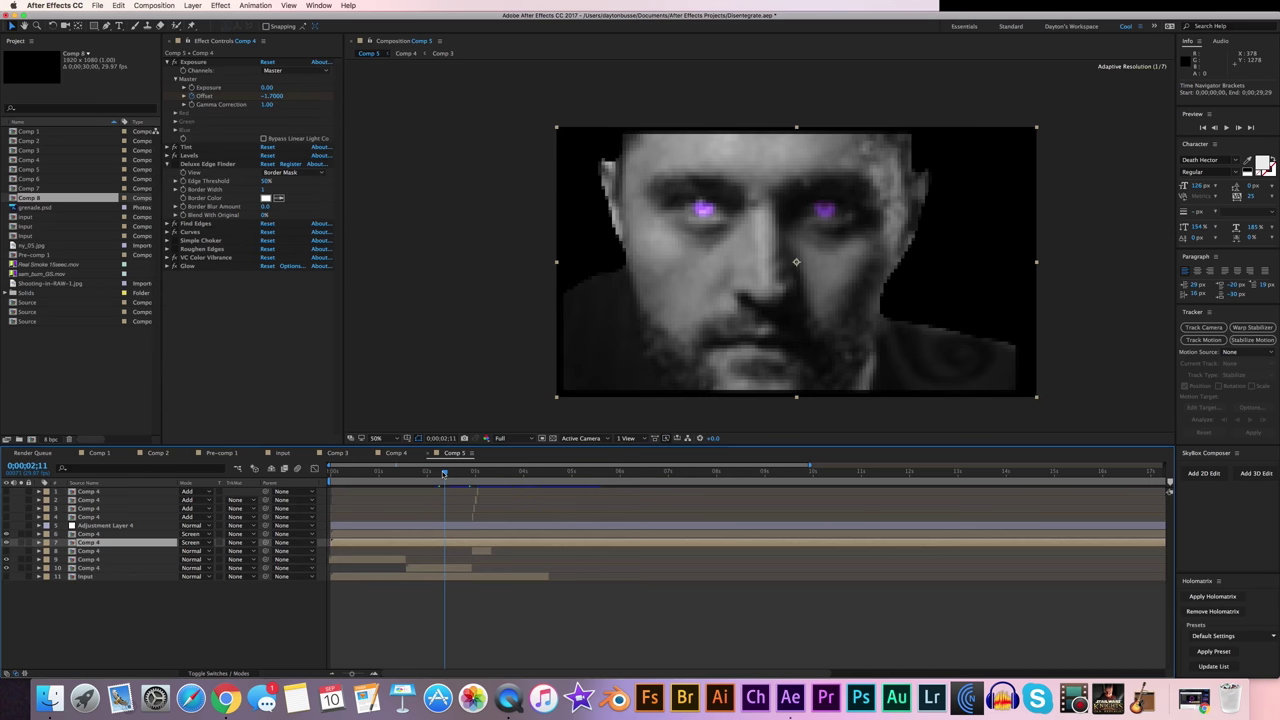
drag(444, 473, 492, 474)
scroll(564, 284, up, 2)
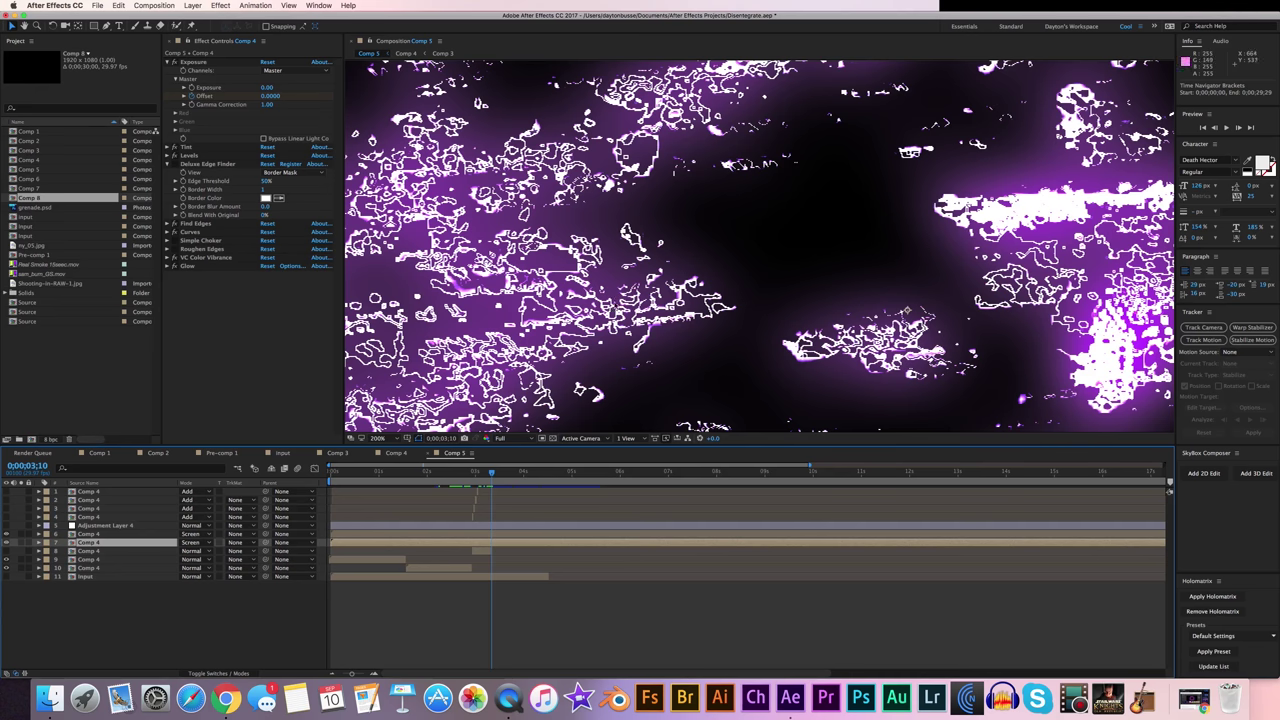
key(comma)
key(comma)
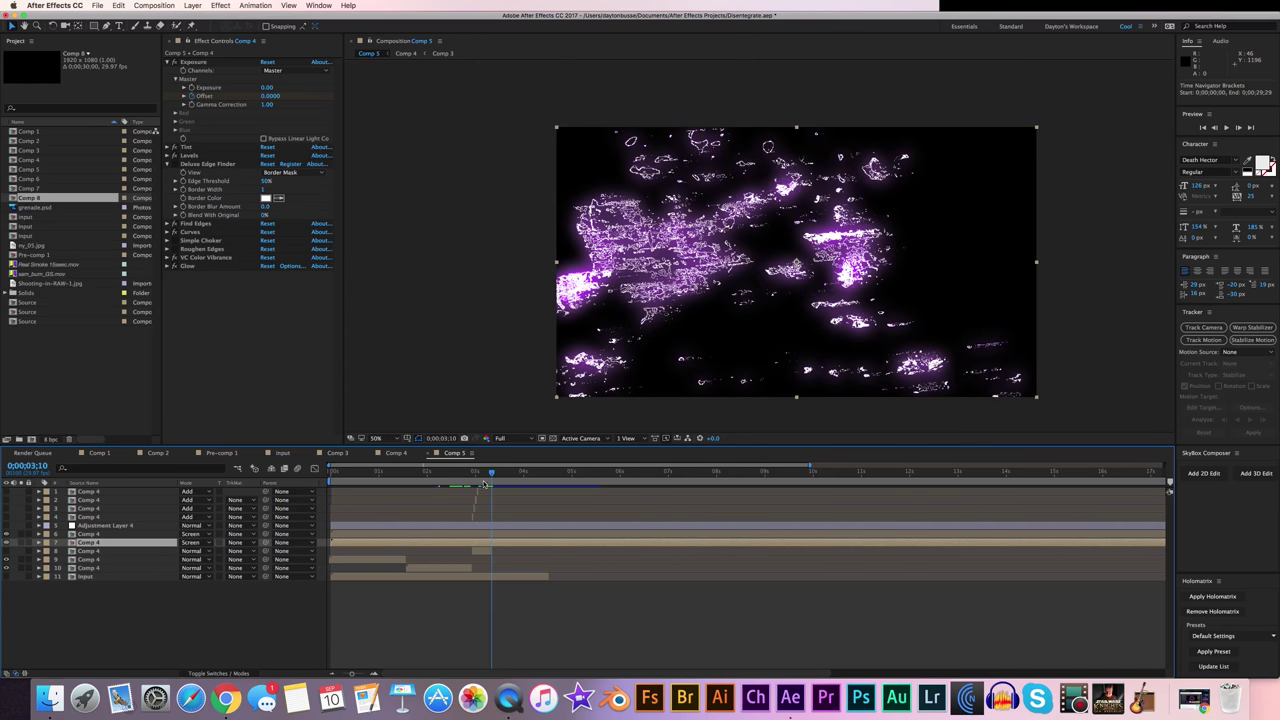
drag(487, 474, 467, 474)
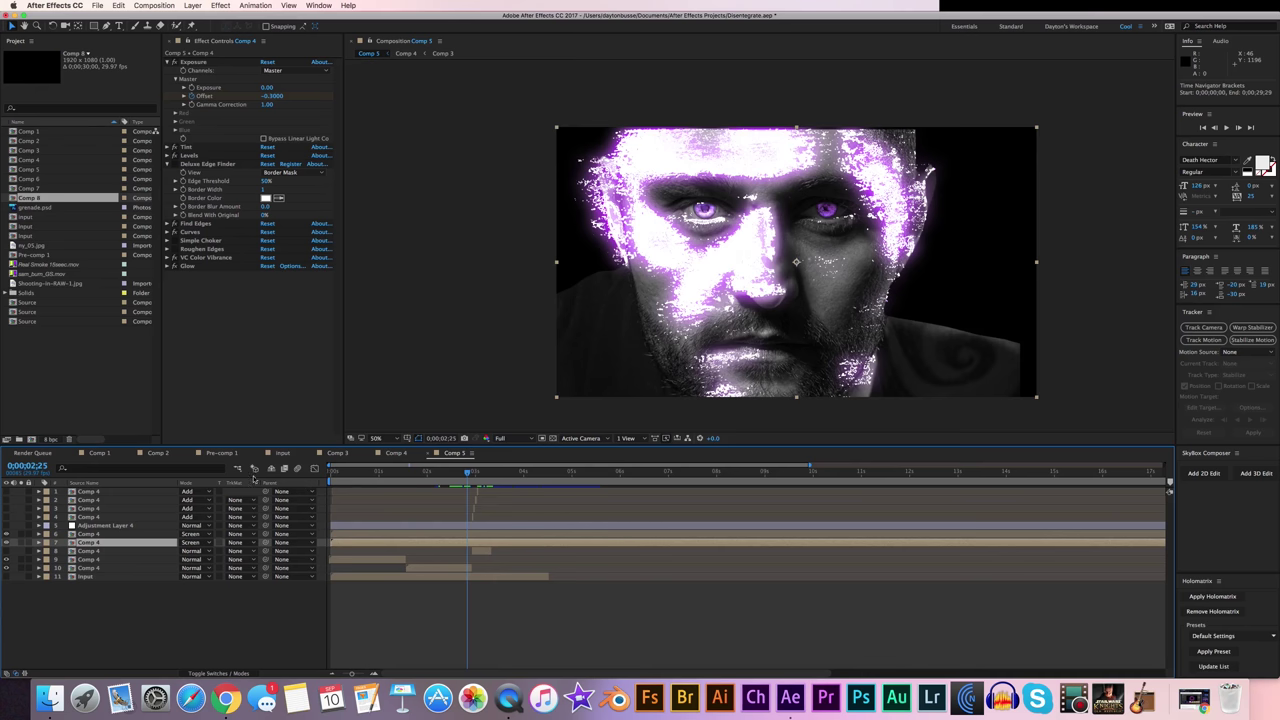
click(157, 453)
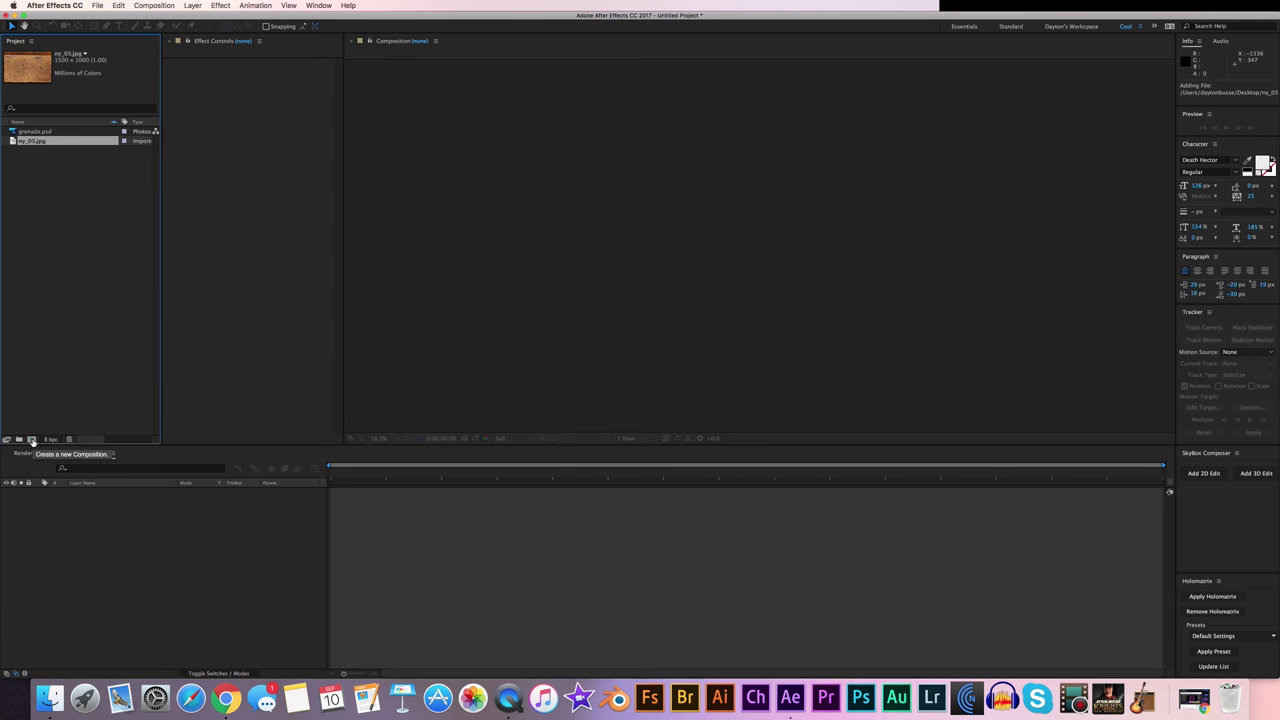
Create a new 1920 x 1080 composition at 29.97 fps named Map.
click(31, 440)
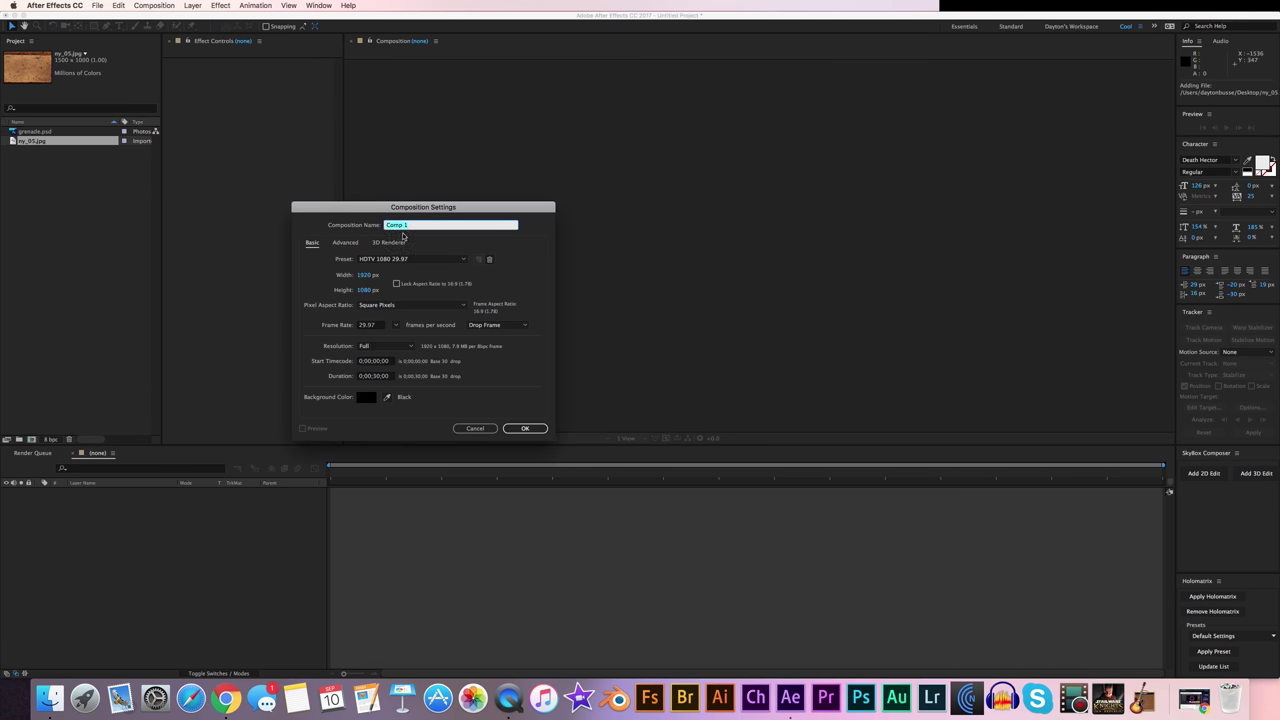
text(M)
click(524, 429)
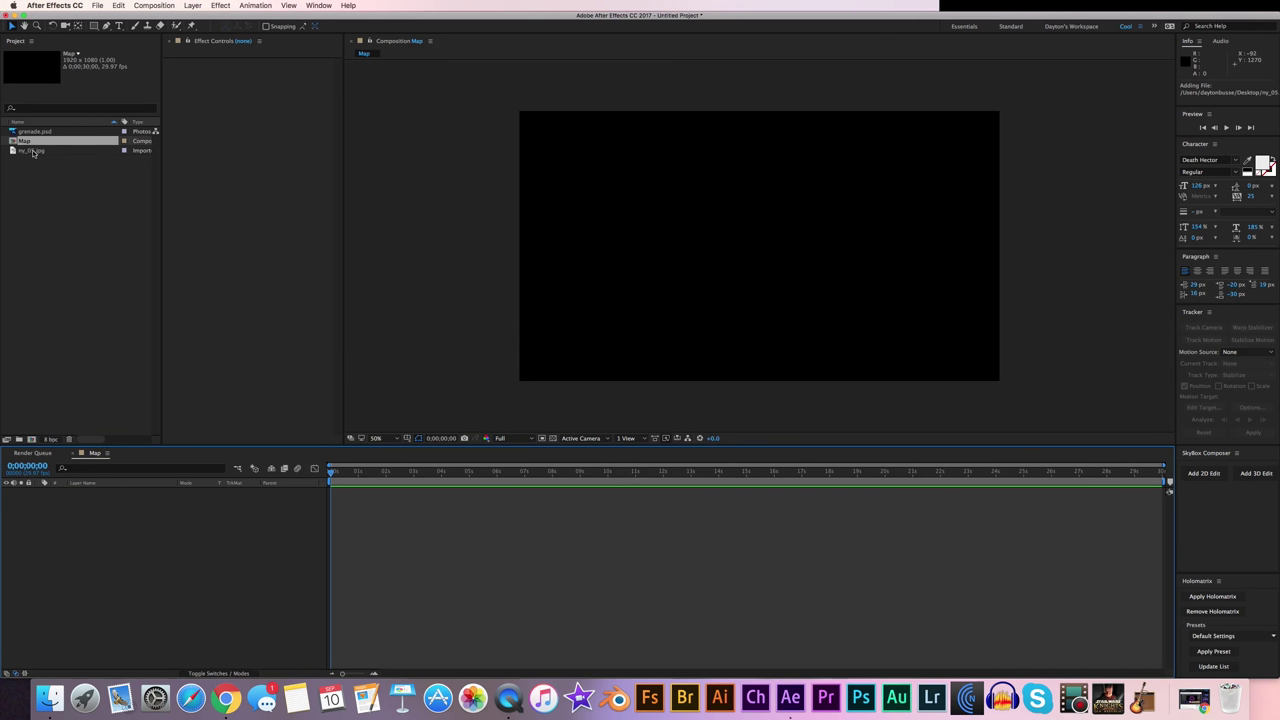
Examine the ny_05.jpg wood texture and the grenade.psd image, and return to the Map composition.
double_click(33, 151)
scroll(582, 262, up, 1)
scroll(649, 212, down, 1)
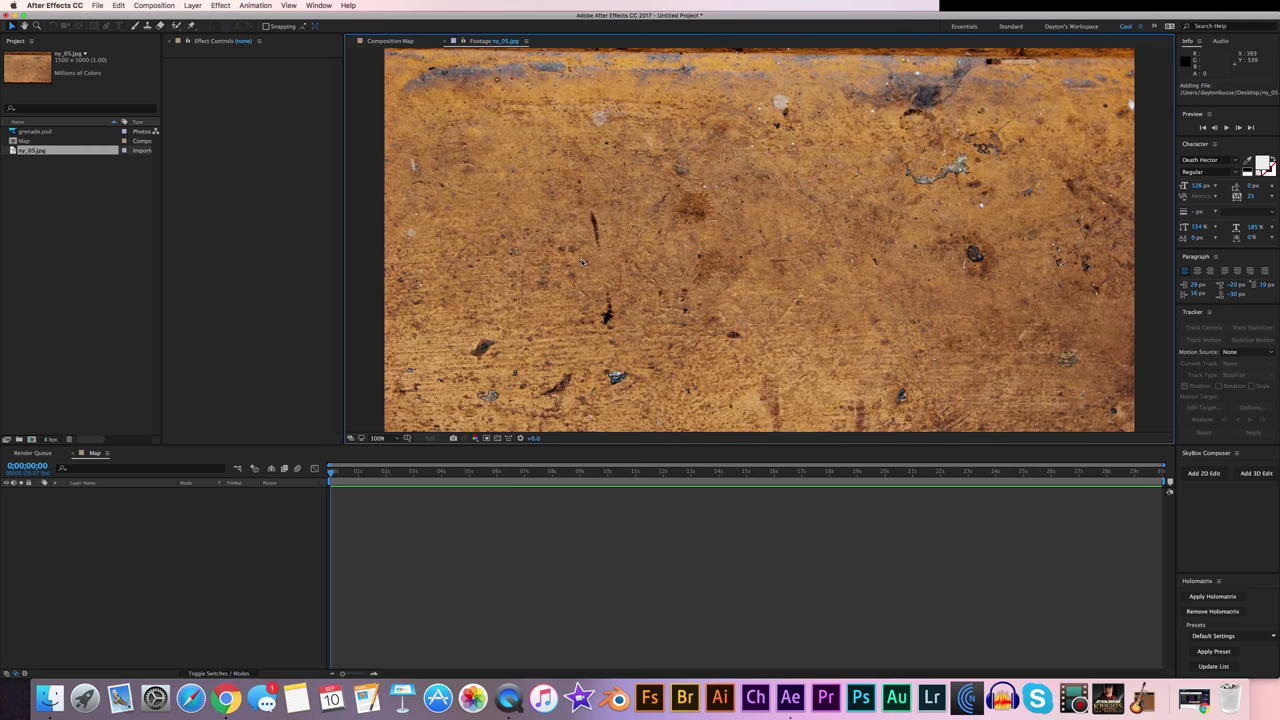
scroll(662, 237, up, 1)
drag(662, 237, 711, 282)
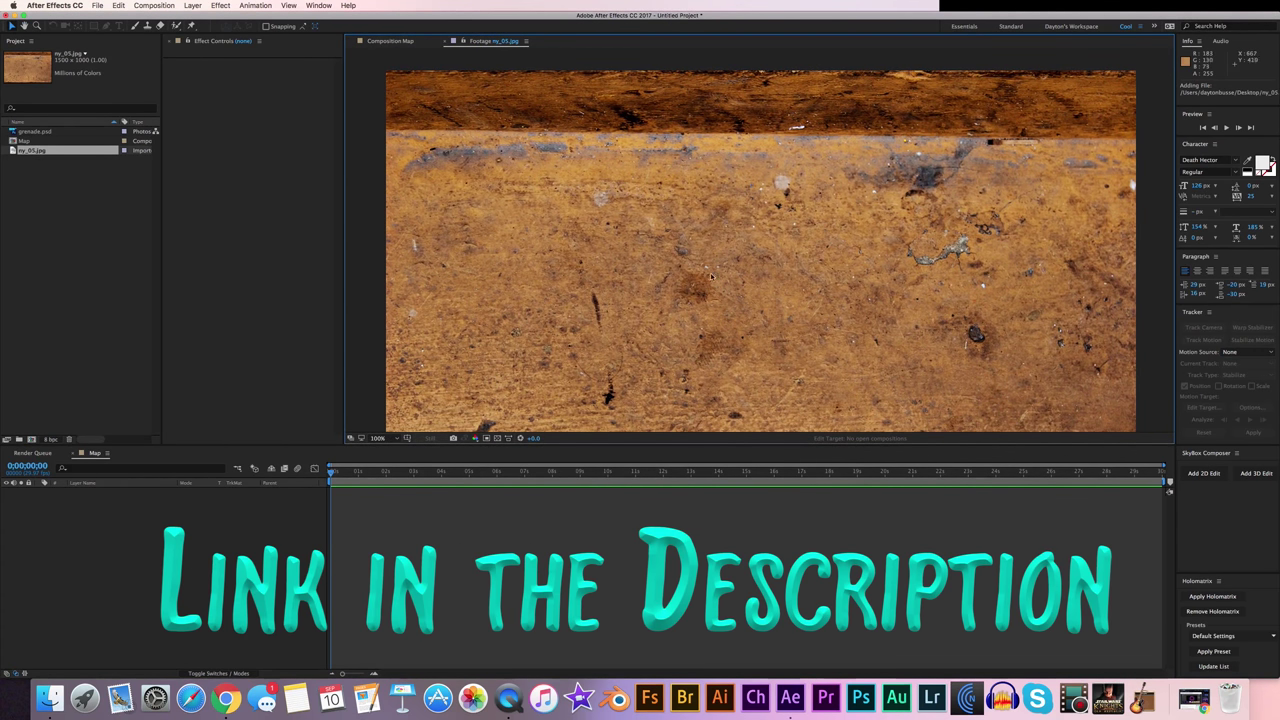
drag(544, 190, 461, 146)
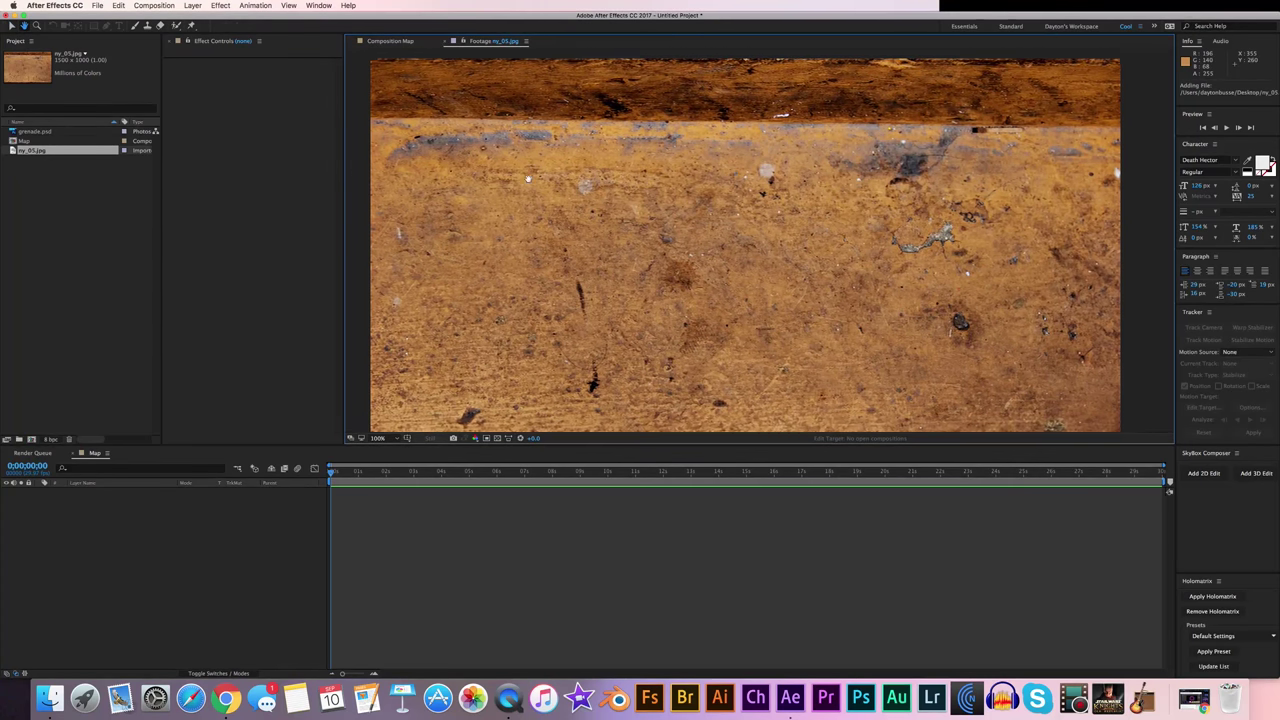
drag(637, 306, 664, 312)
key(comma)
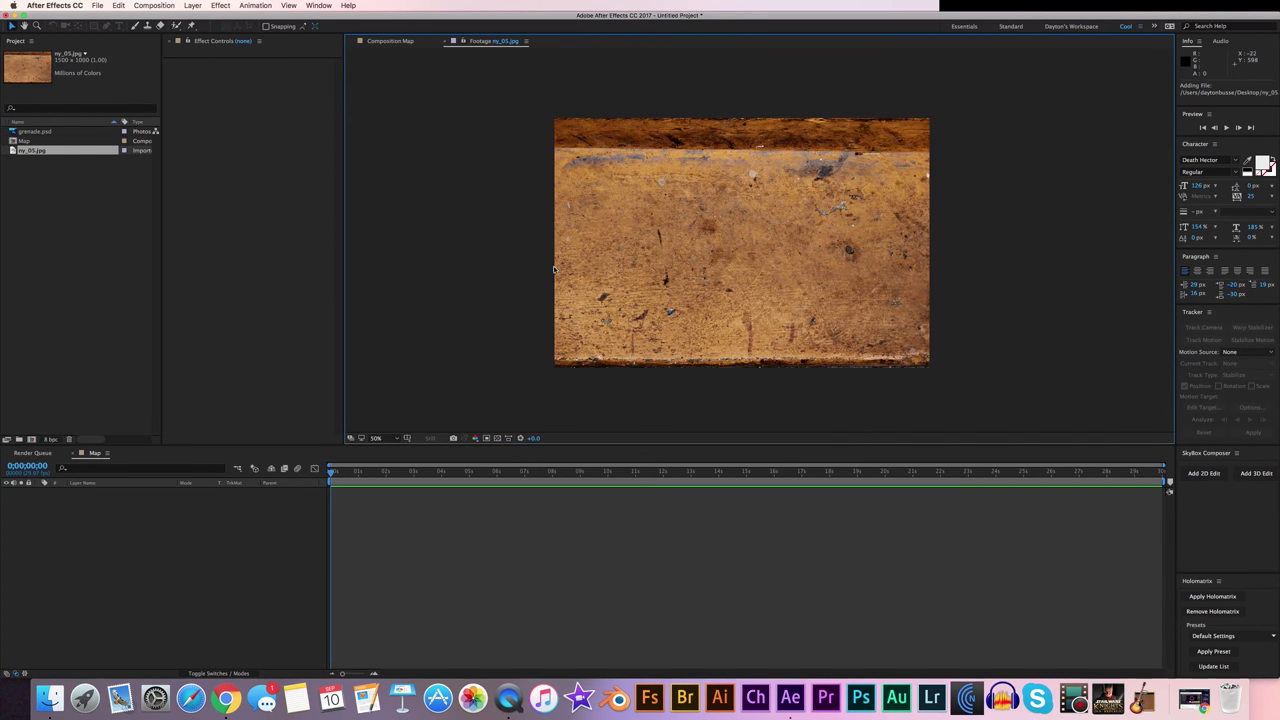
click(400, 44)
double_click(60, 131)
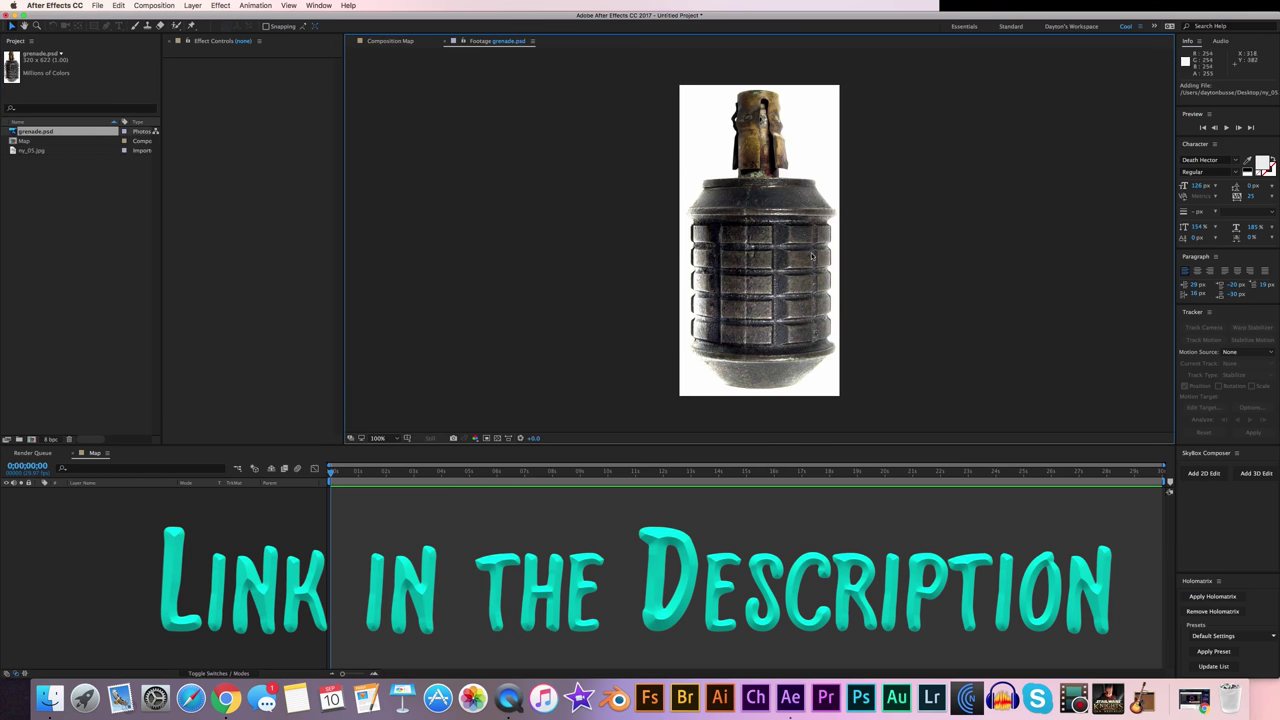
drag(720, 168, 771, 197)
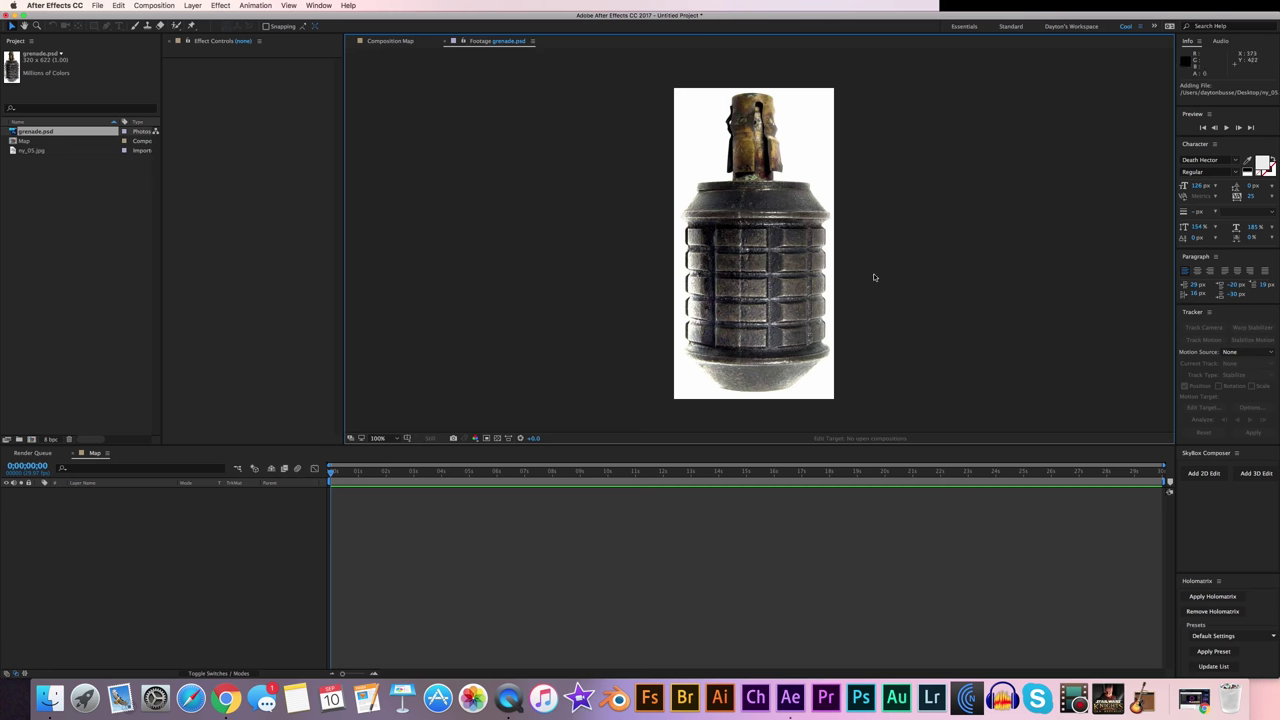
click(446, 43)
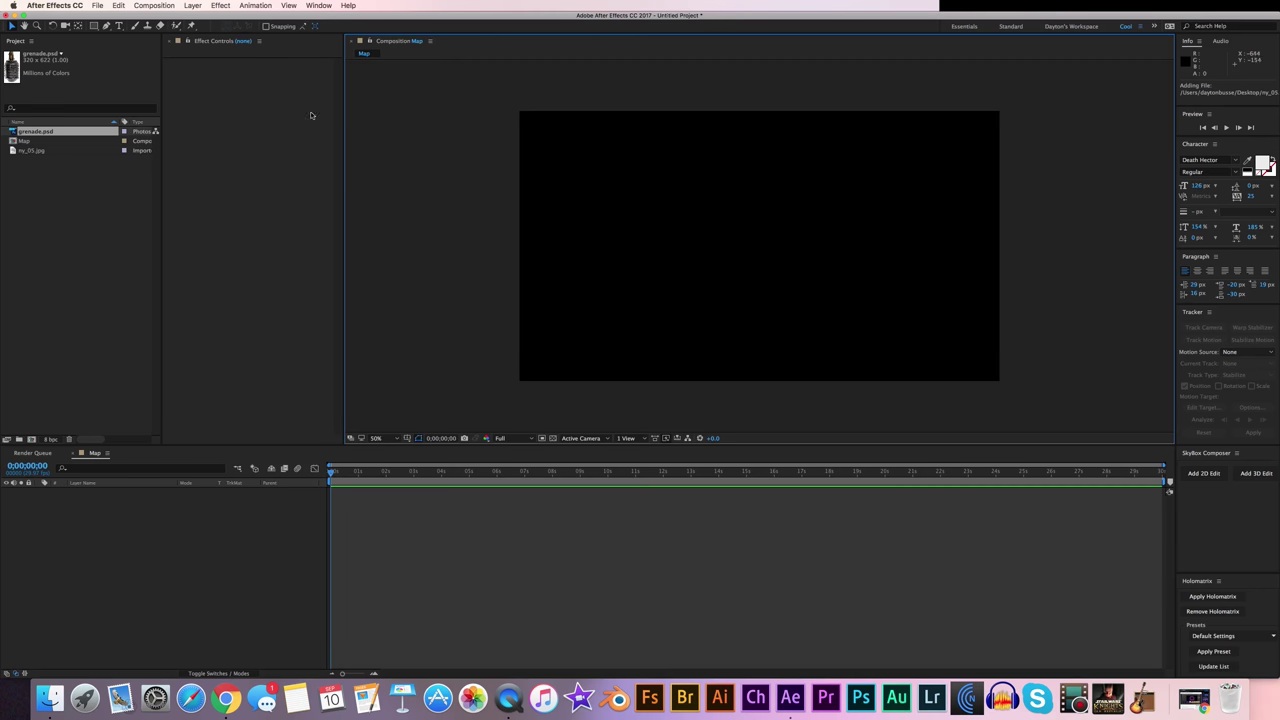
Add ny_05.jpg to the Map composition and create a 1920 x 1080 black solid above it.
click(40, 151)
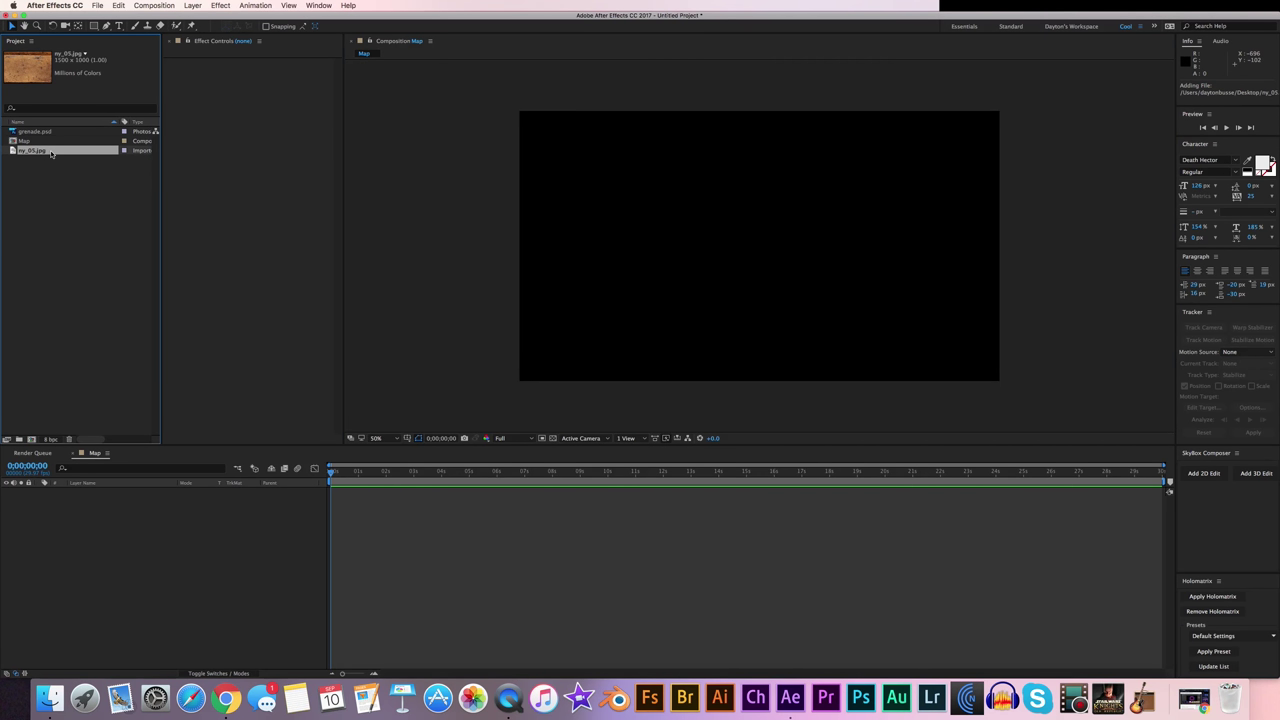
drag(24, 147, 180, 515)
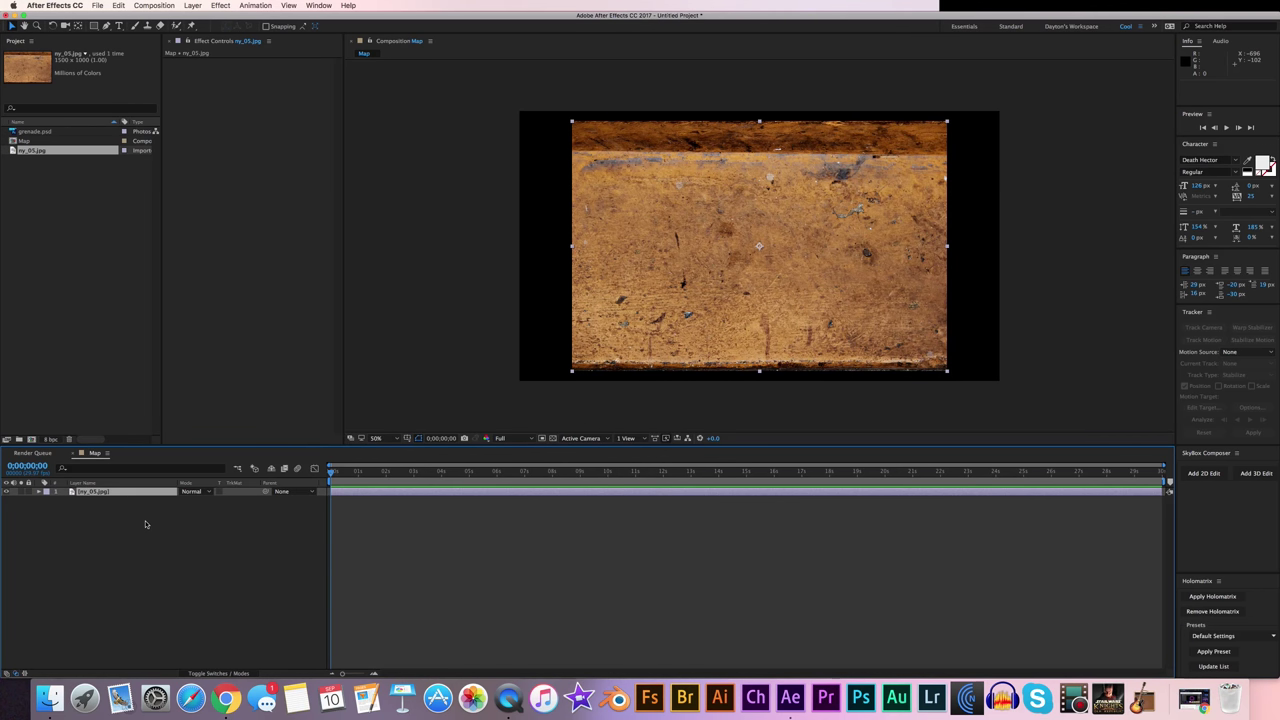
key(super+y)
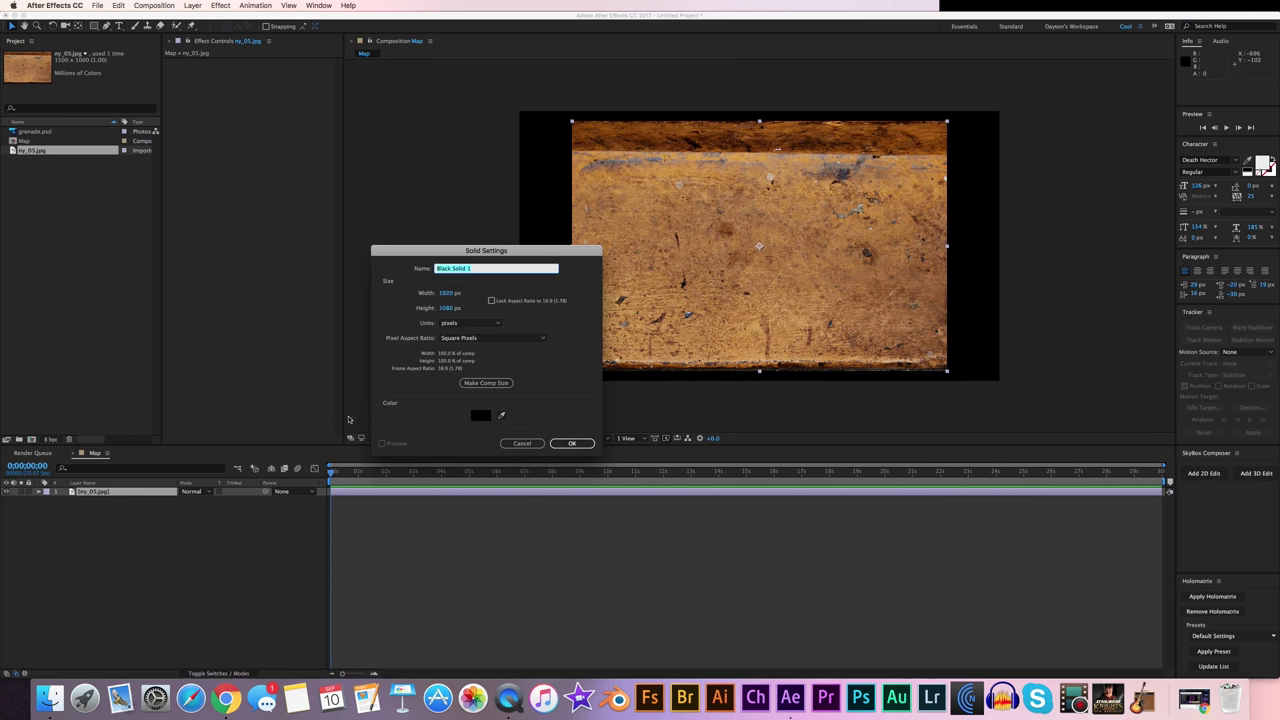
click(588, 444)
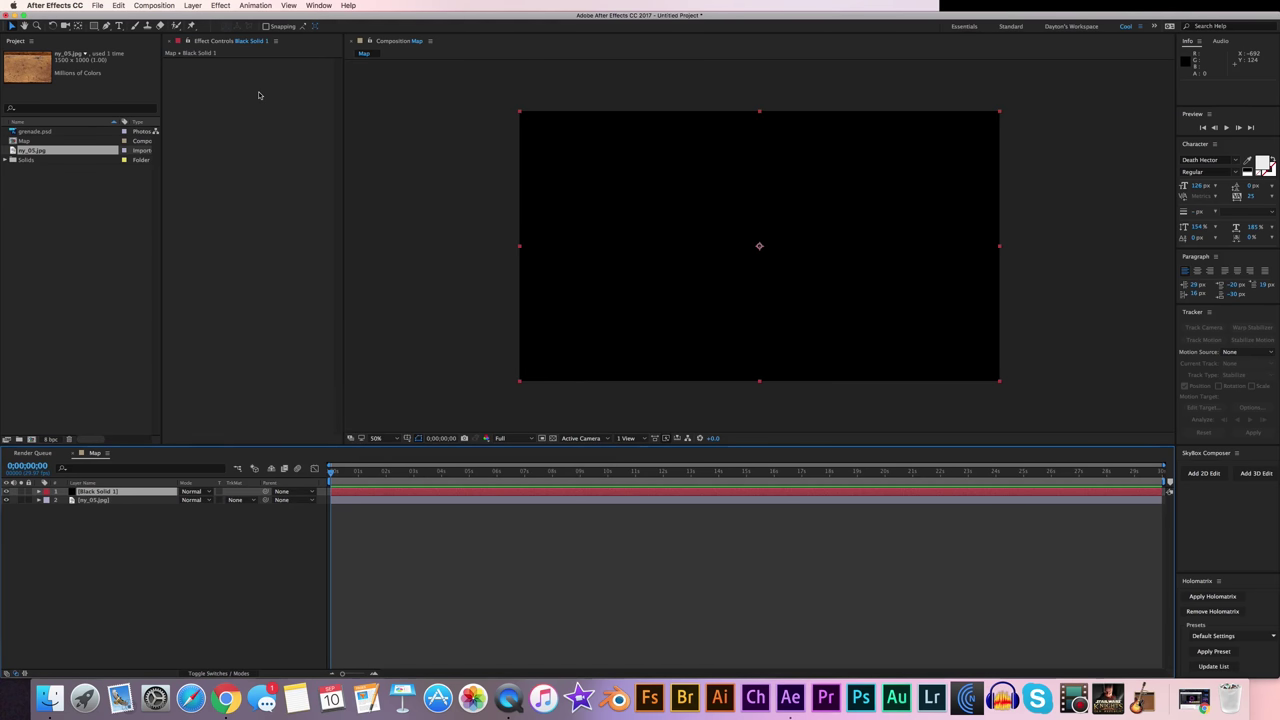
Apply CC Image Wipe to the black solid with the ny_05.jpg layer as its gradient.
right_click(258, 95)
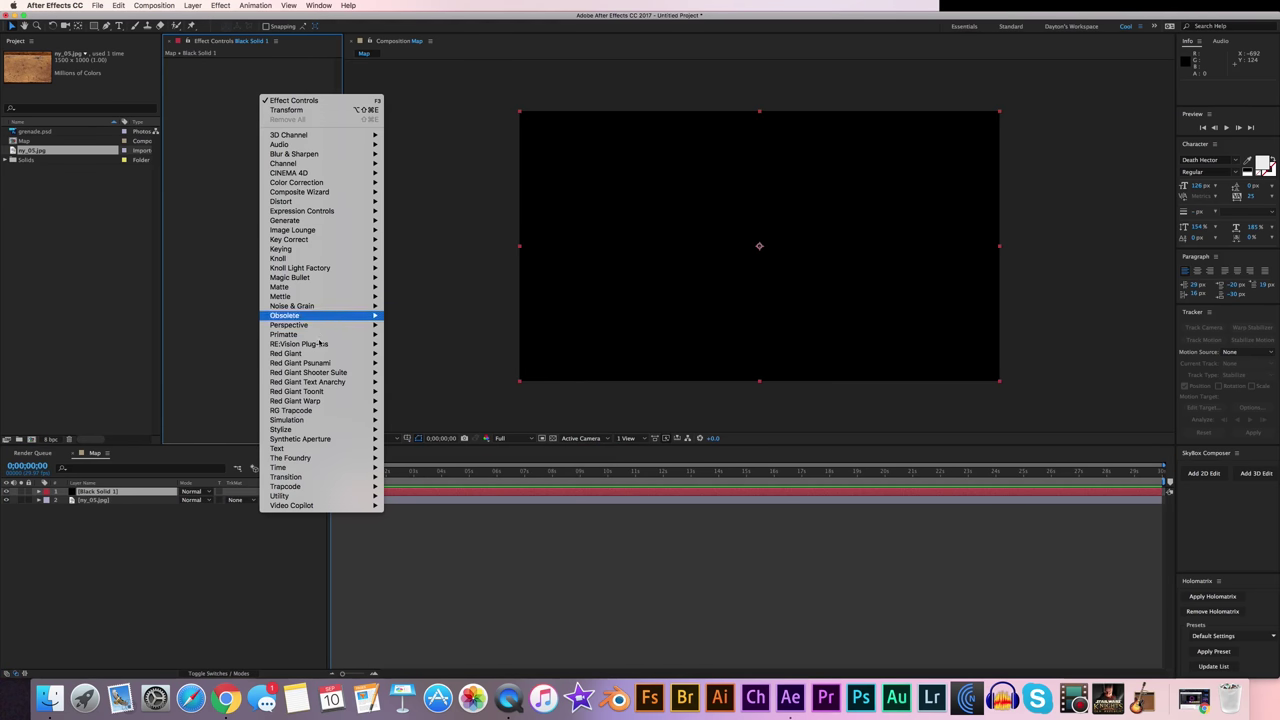
mouse_move(300, 477)
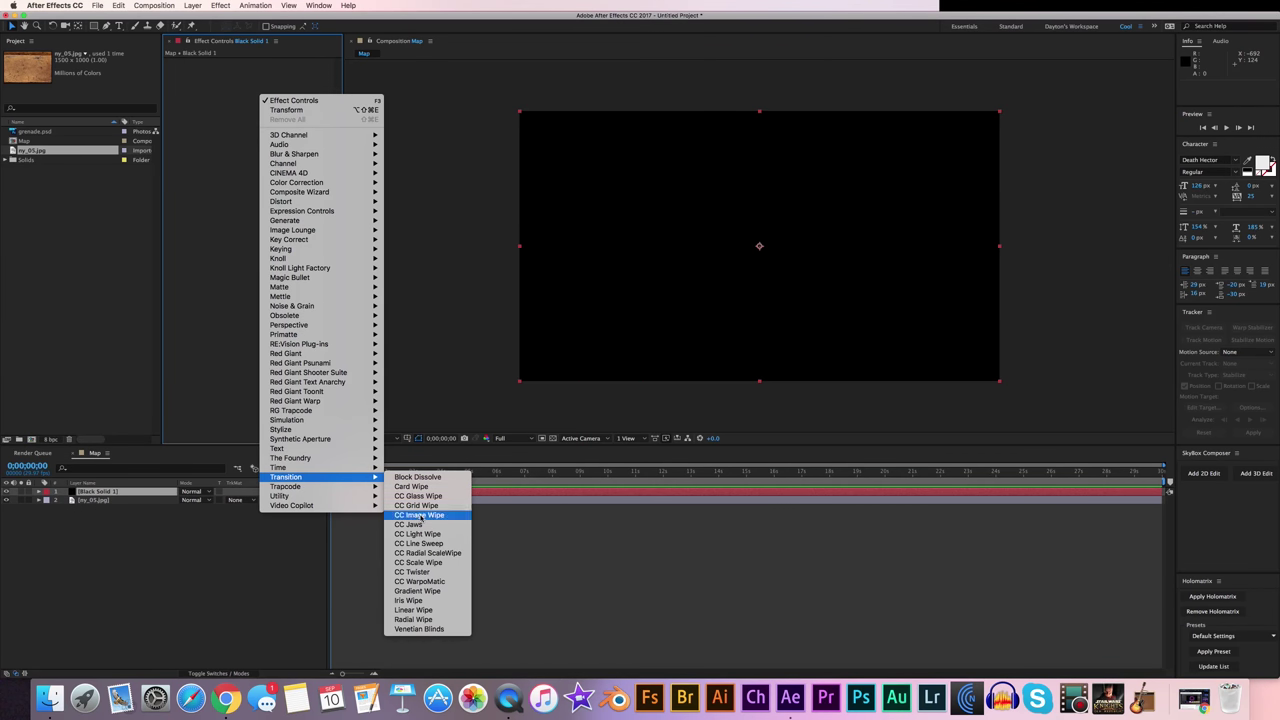
click(420, 515)
click(176, 97)
click(276, 105)
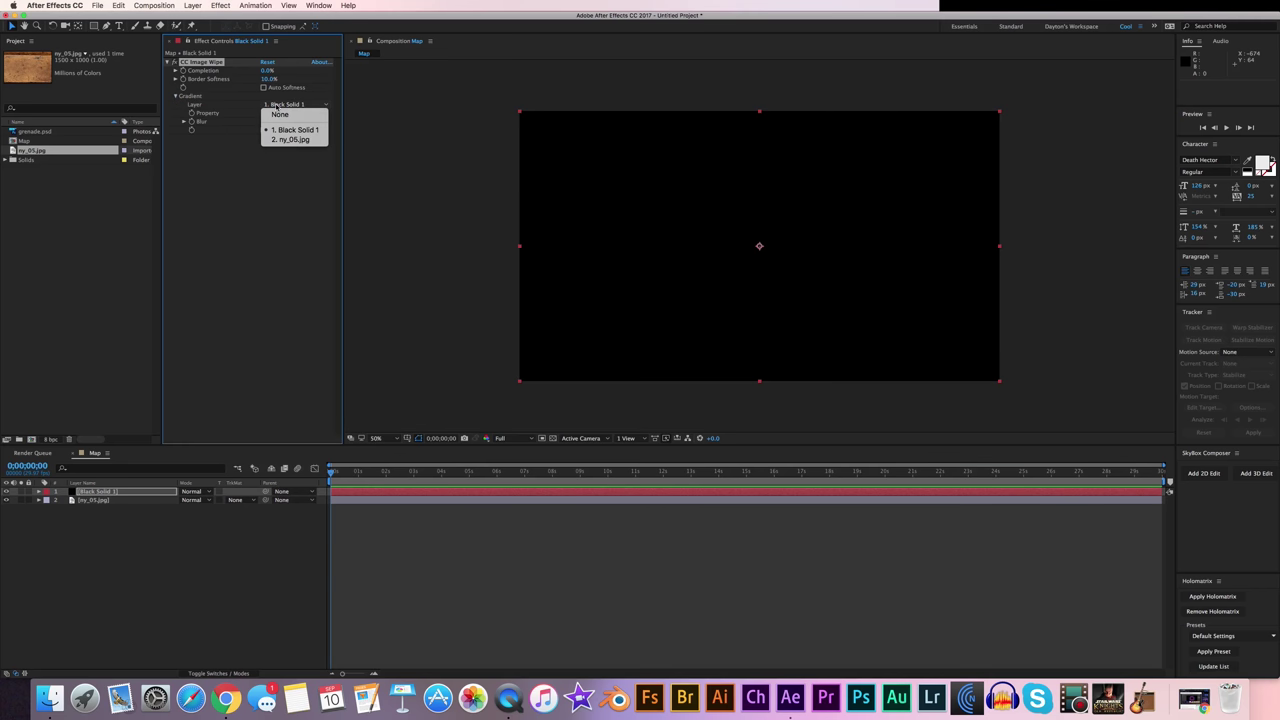
click(290, 139)
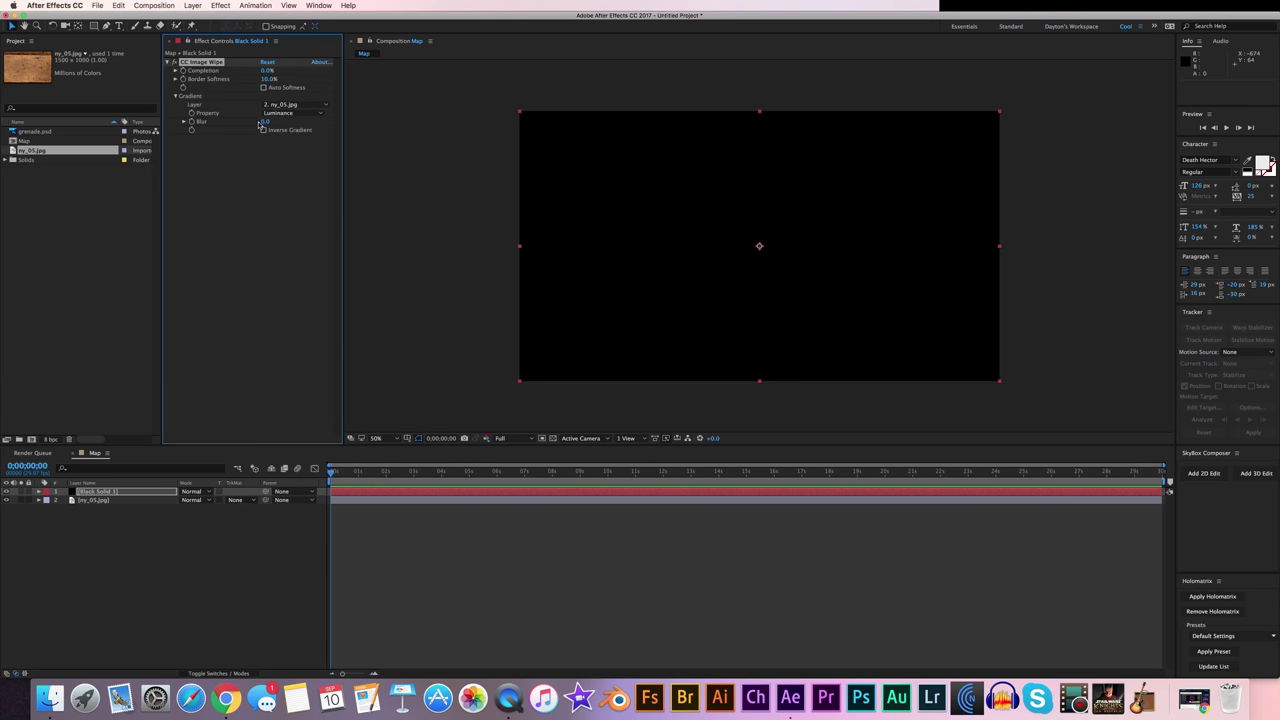
Set the image wipe to inverse gradient, blur 2, border softness 12% and completion 50%, and hide the ny_05.jpg layer.
click(262, 130)
click(265, 121)
text(2)
key(Return)
click(268, 80)
text(12)
key(Return)
drag(267, 71, 297, 75)
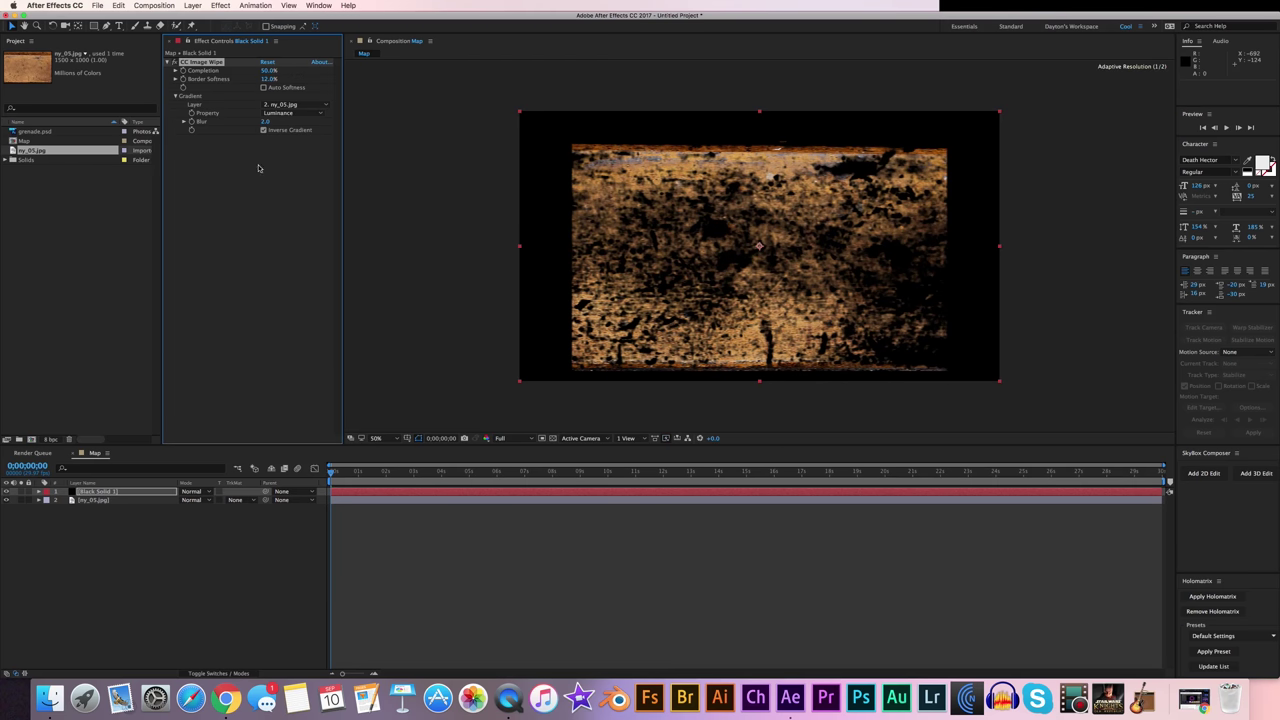
click(6, 499)
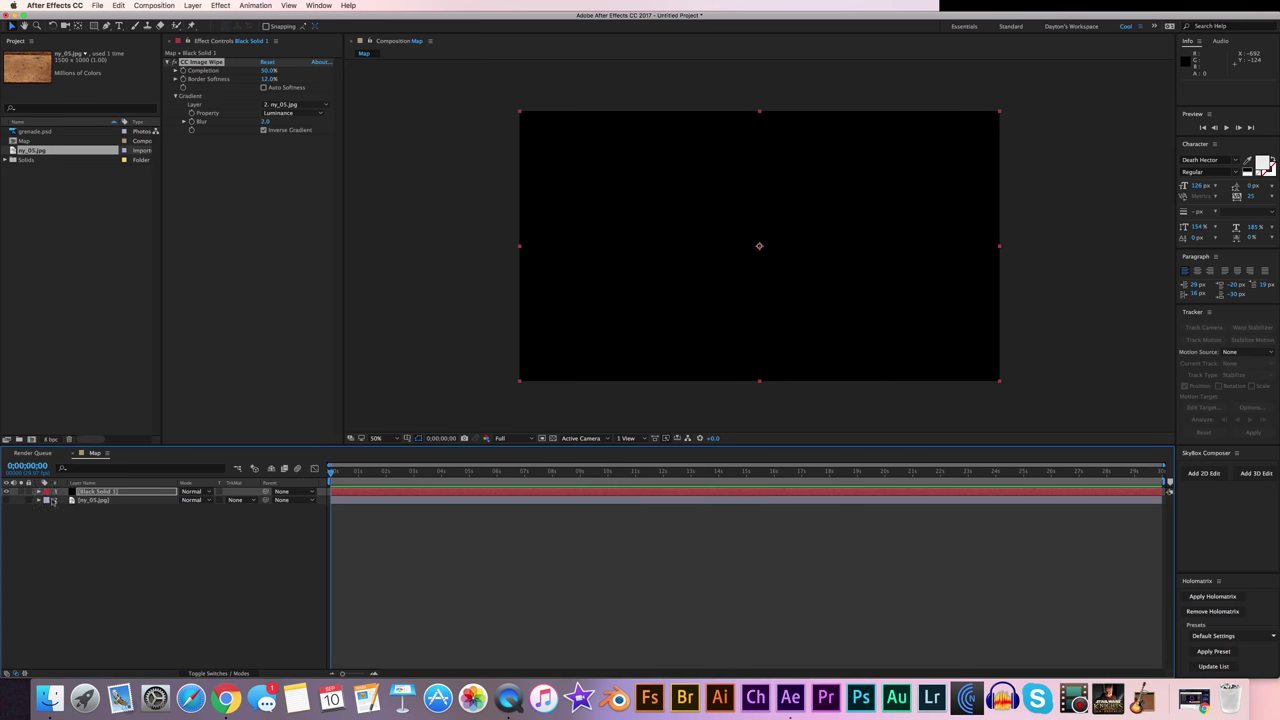
Apply Colorama to the black solid and change the source its input phase is taken from.
right_click(221, 167)
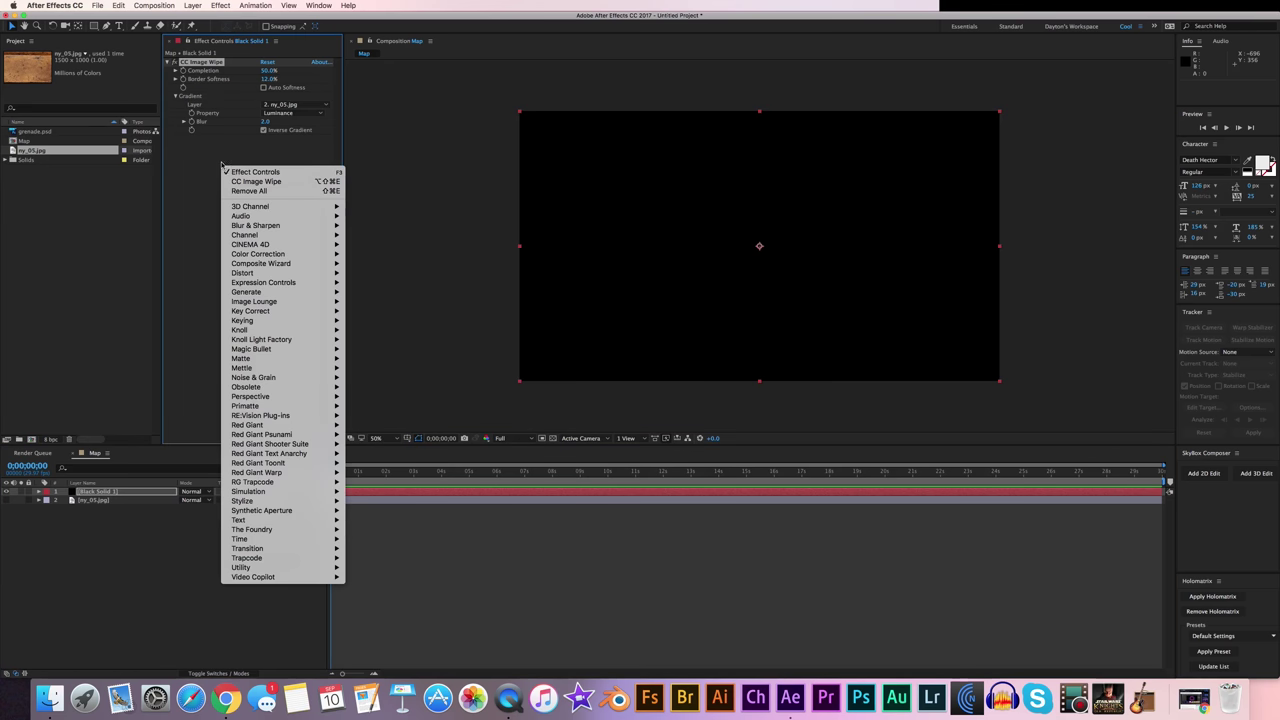
mouse_move(260, 258)
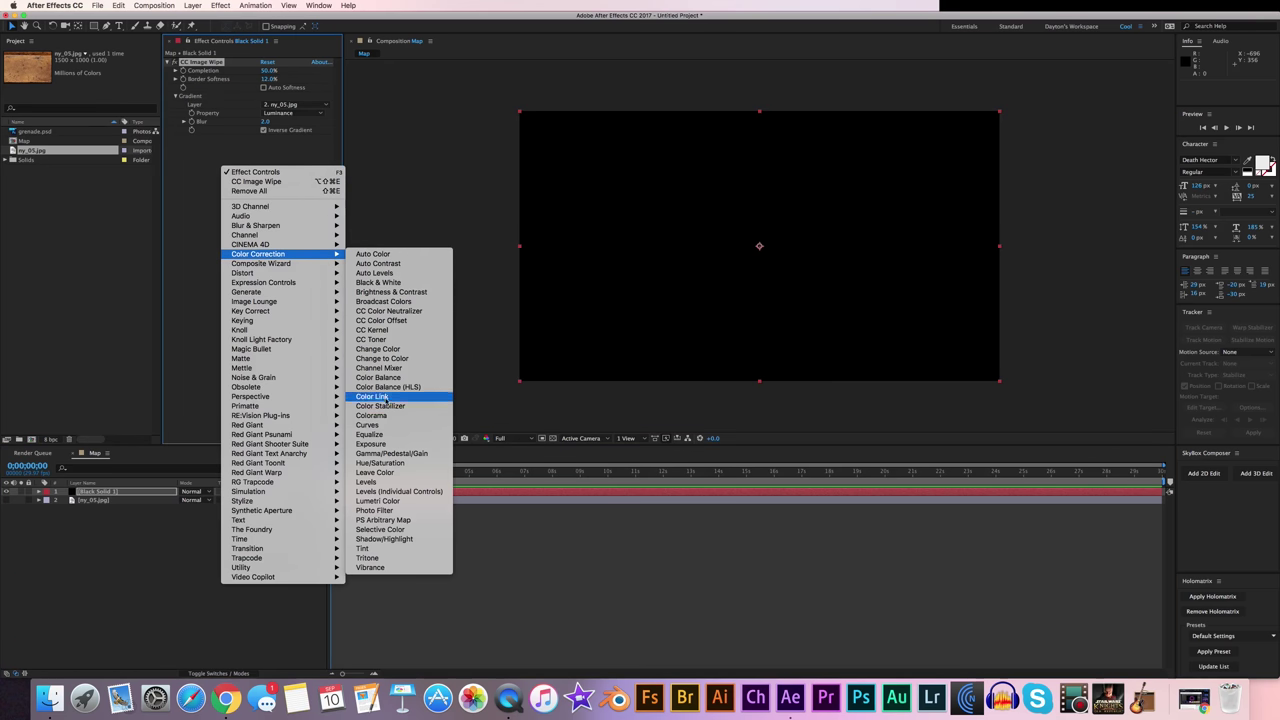
click(400, 415)
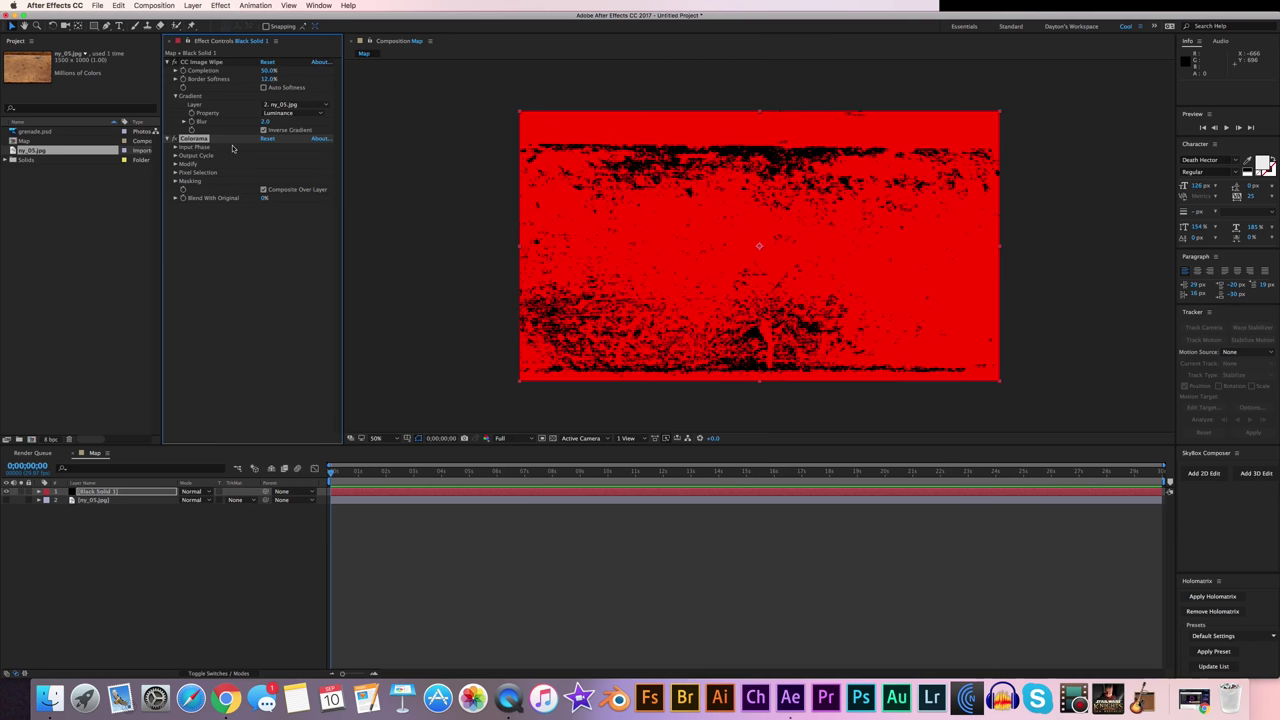
click(175, 147)
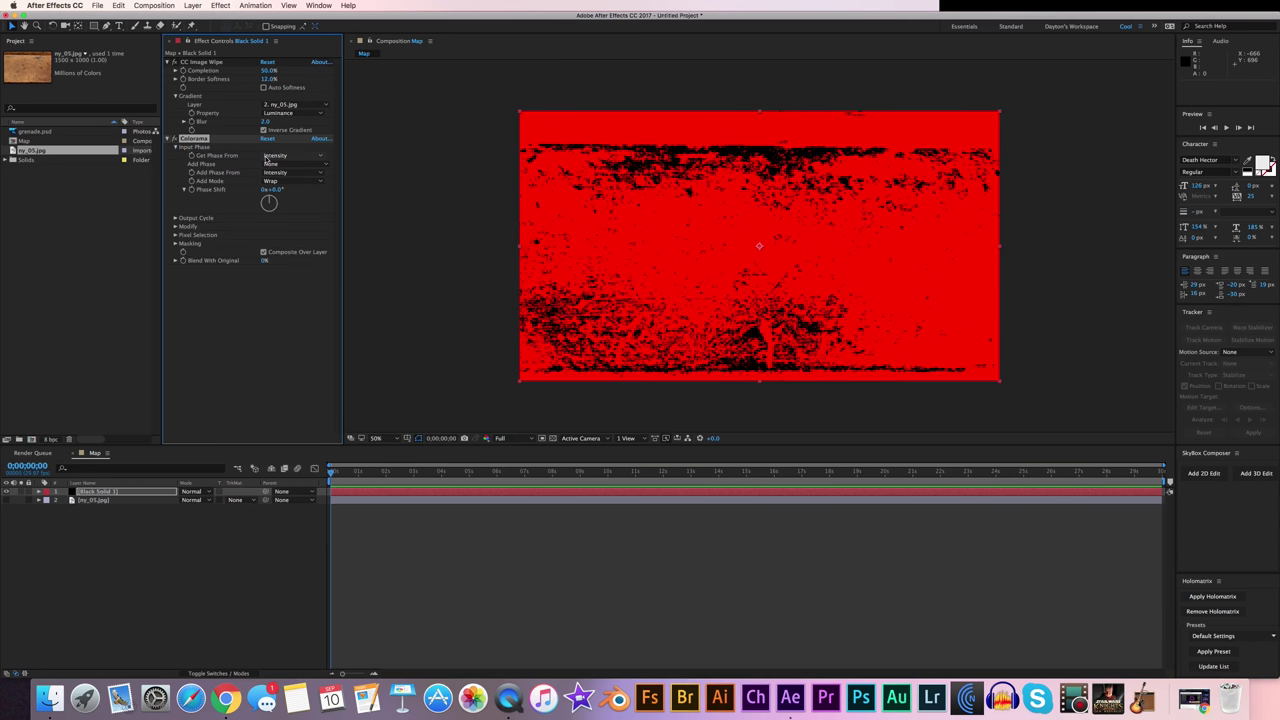
click(270, 157)
click(286, 245)
Apply the Ramp Grey preset palette to Colorama's output cycle.
click(175, 147)
click(175, 155)
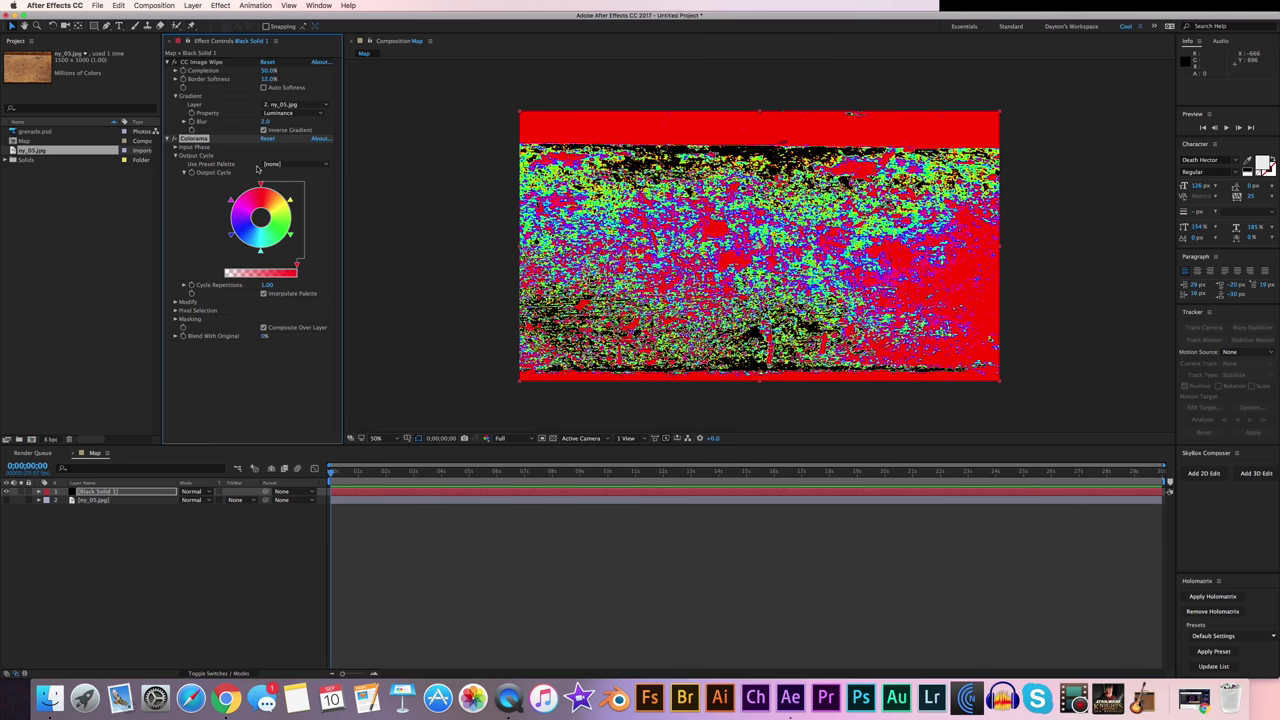
click(293, 166)
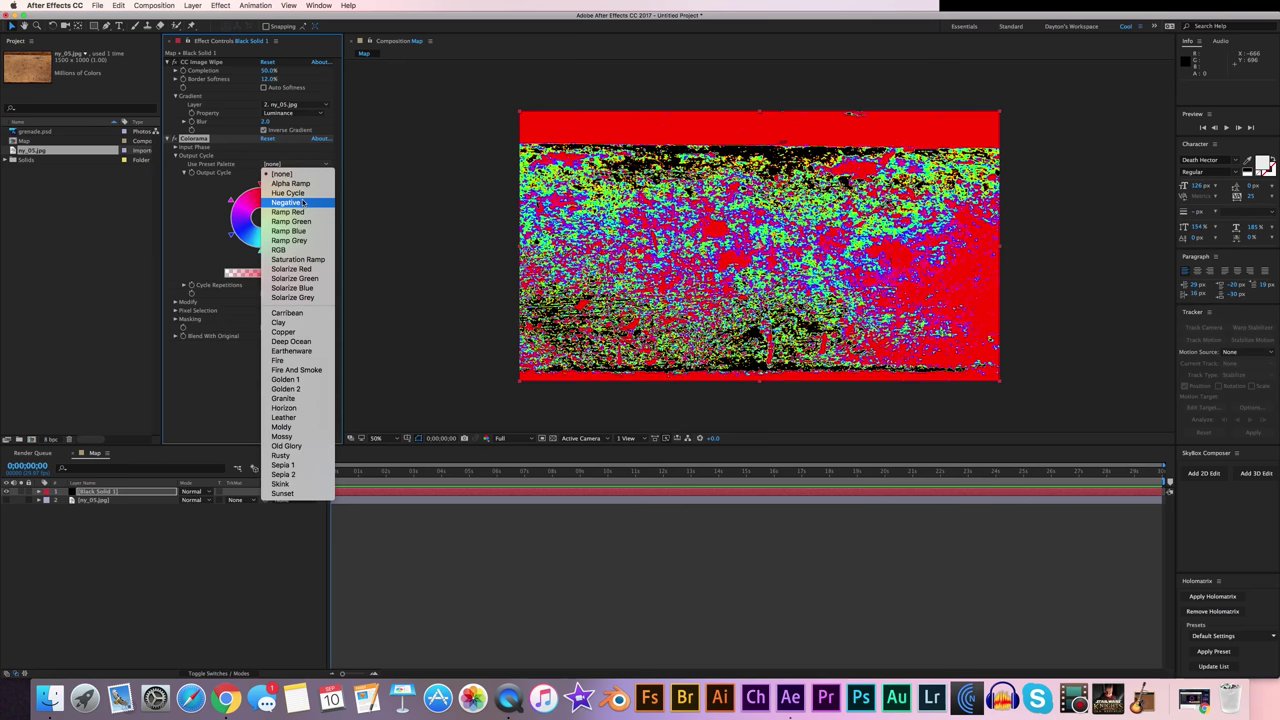
click(288, 240)
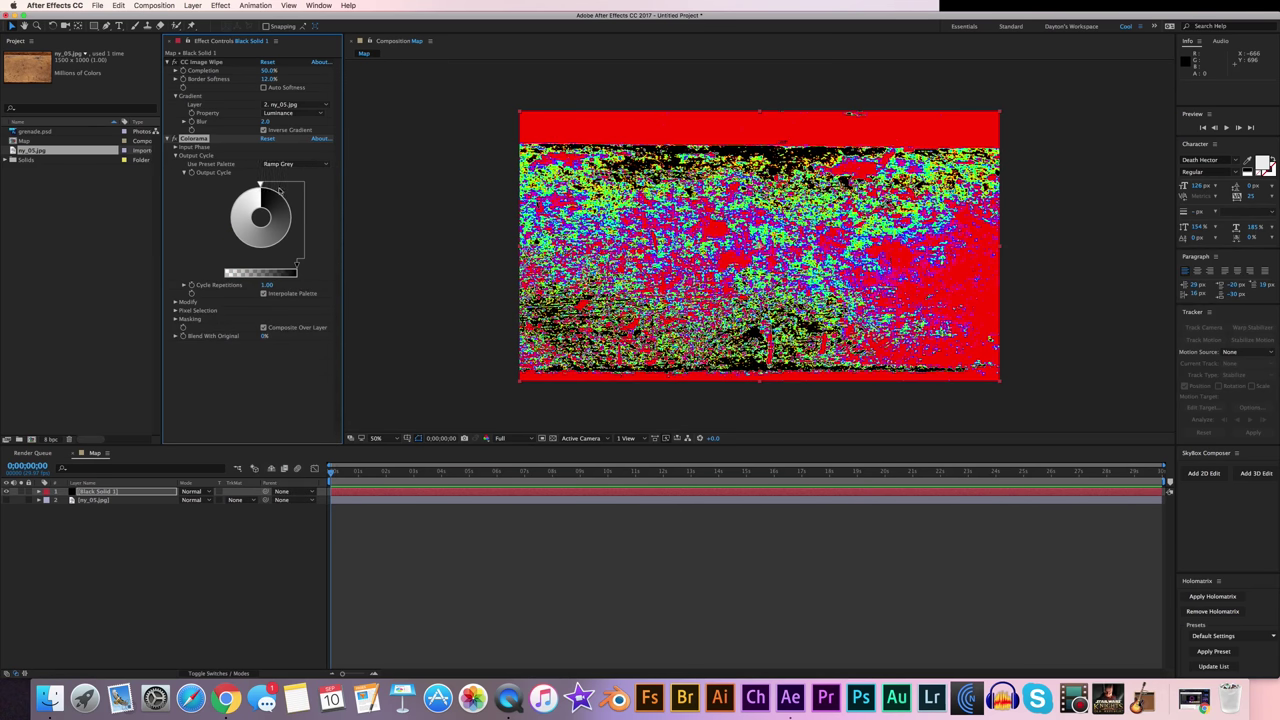
click(290, 164)
click(283, 172)
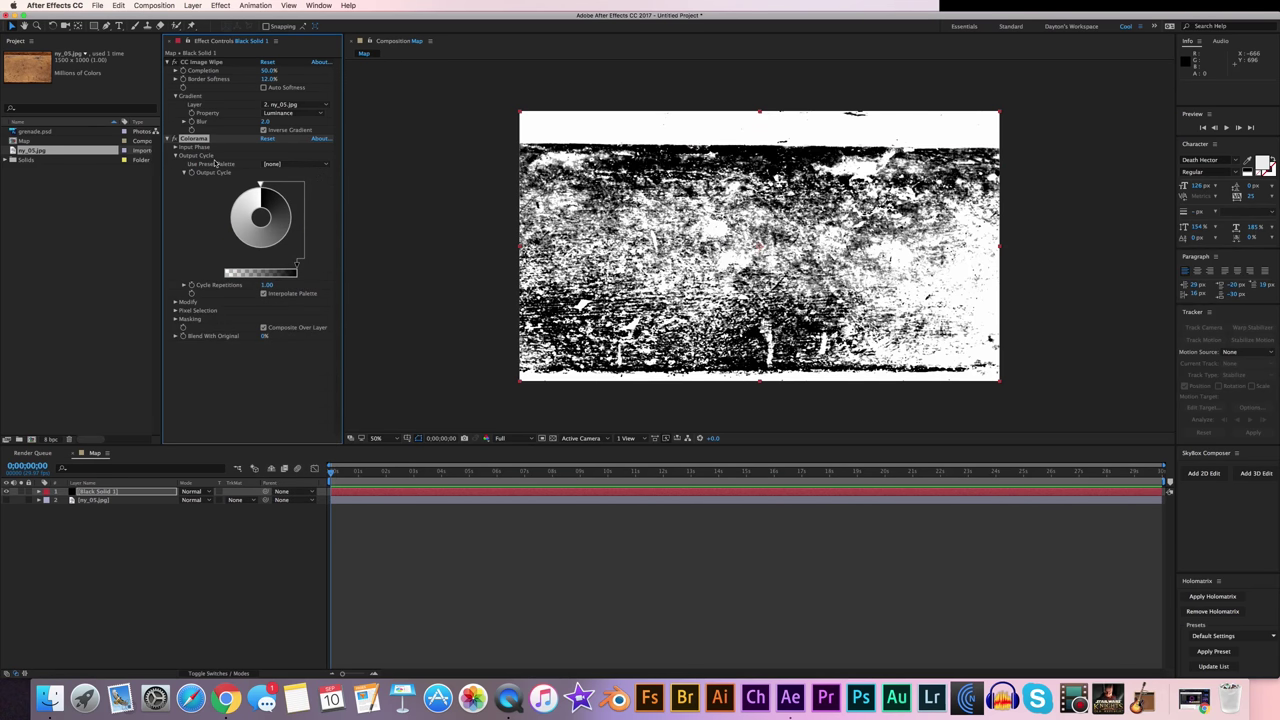
click(176, 157)
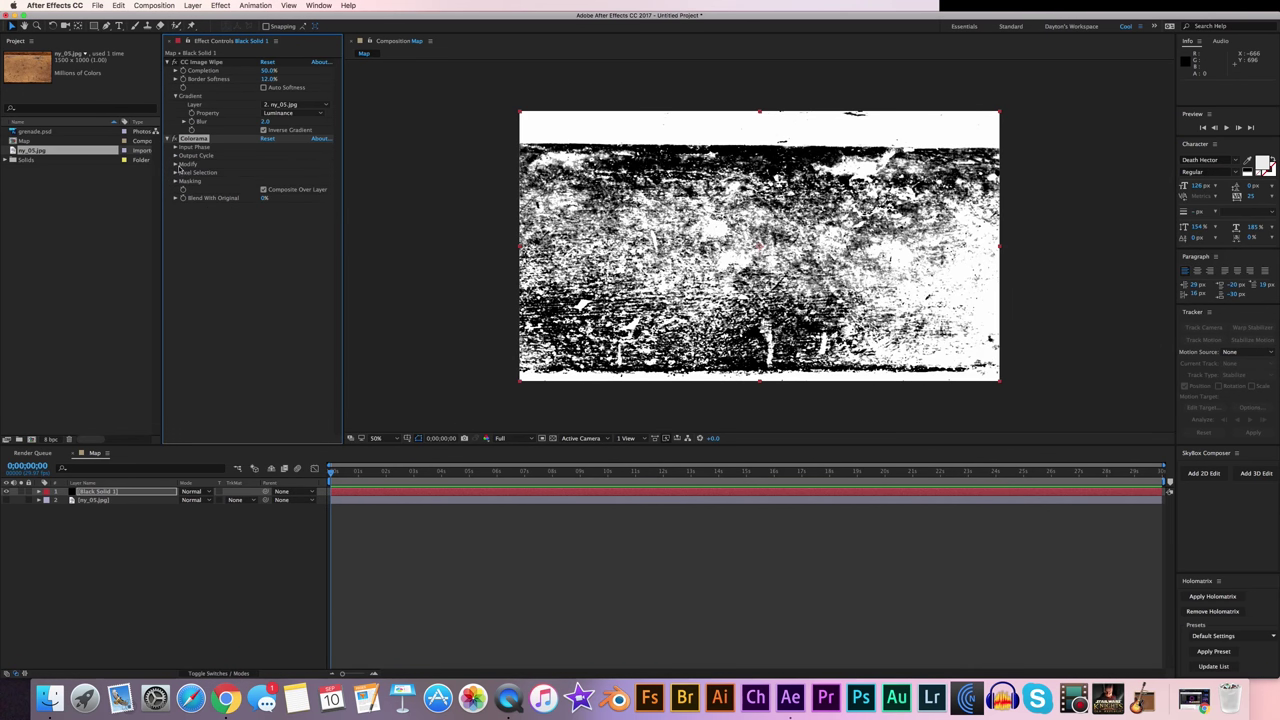
click(176, 164)
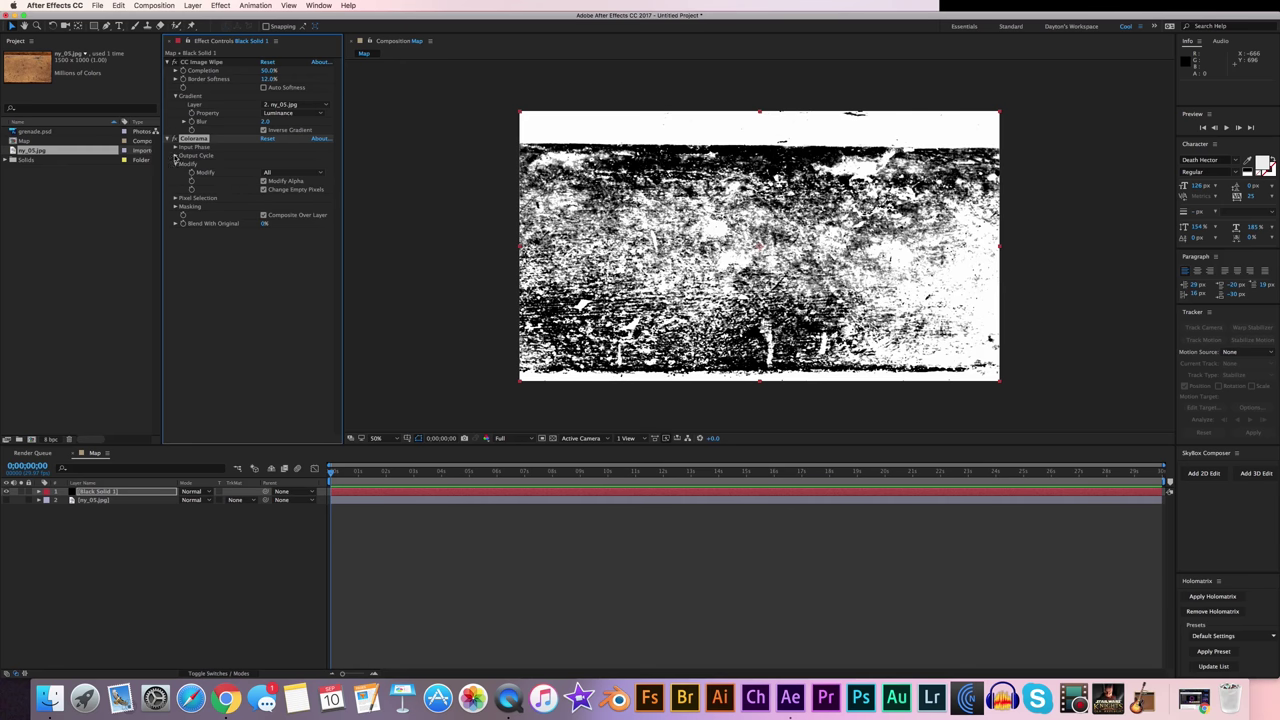
click(176, 164)
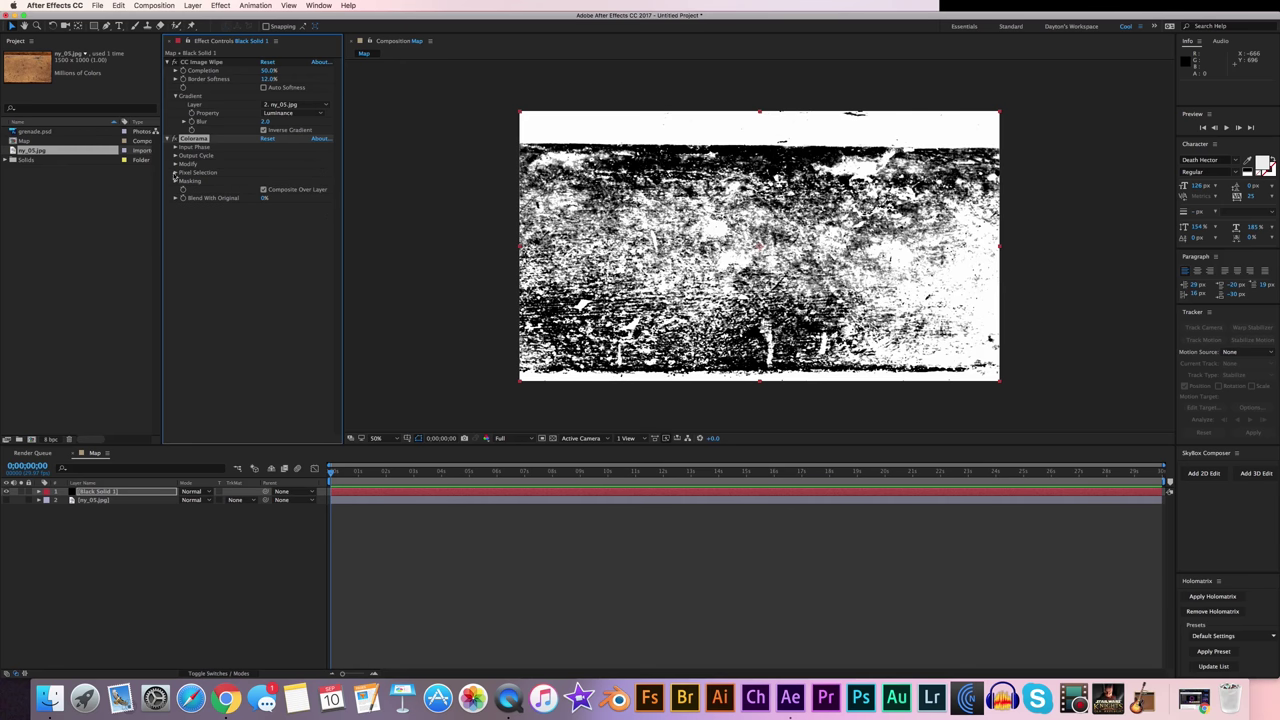
Keyframe the CC Image Wipe completion at 0% at 0;00;00;15 on the black solid.
mouse_move(268, 70)
mouse_down()
mouse_move(290, 70)
mouse_move(266, 72)
mouse_move(285, 87)
mouse_up()
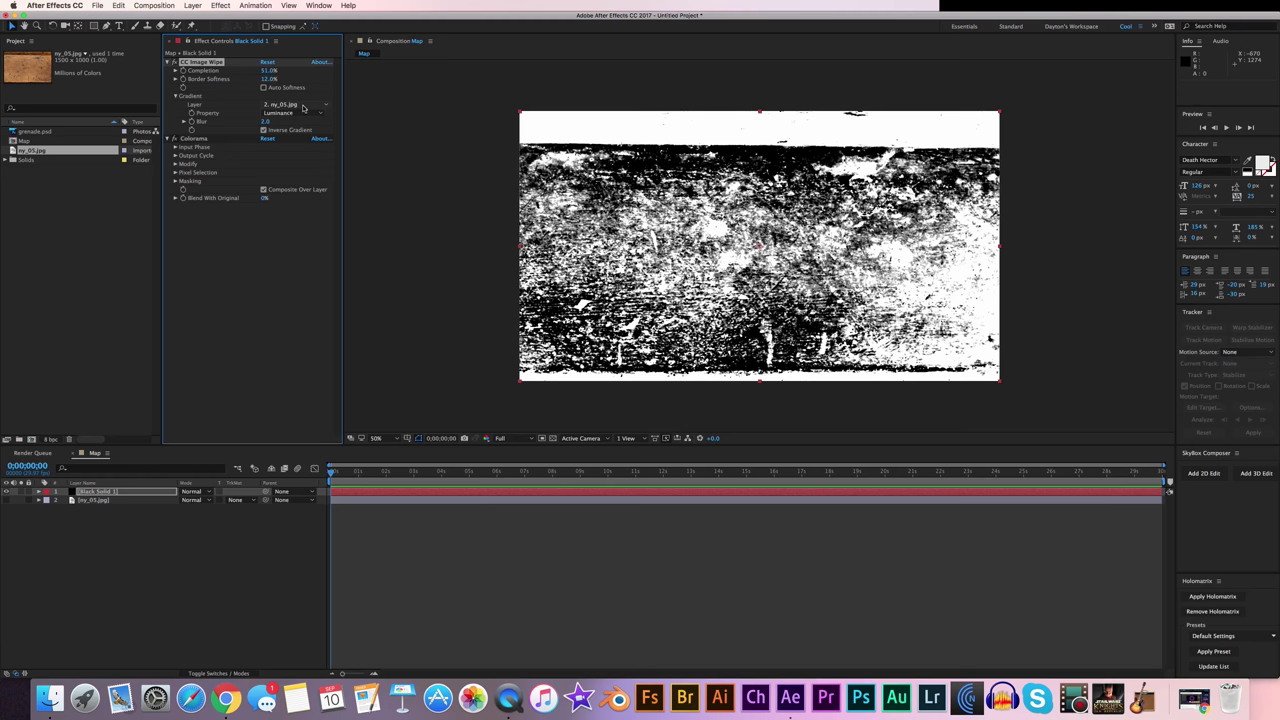
key(super+z)
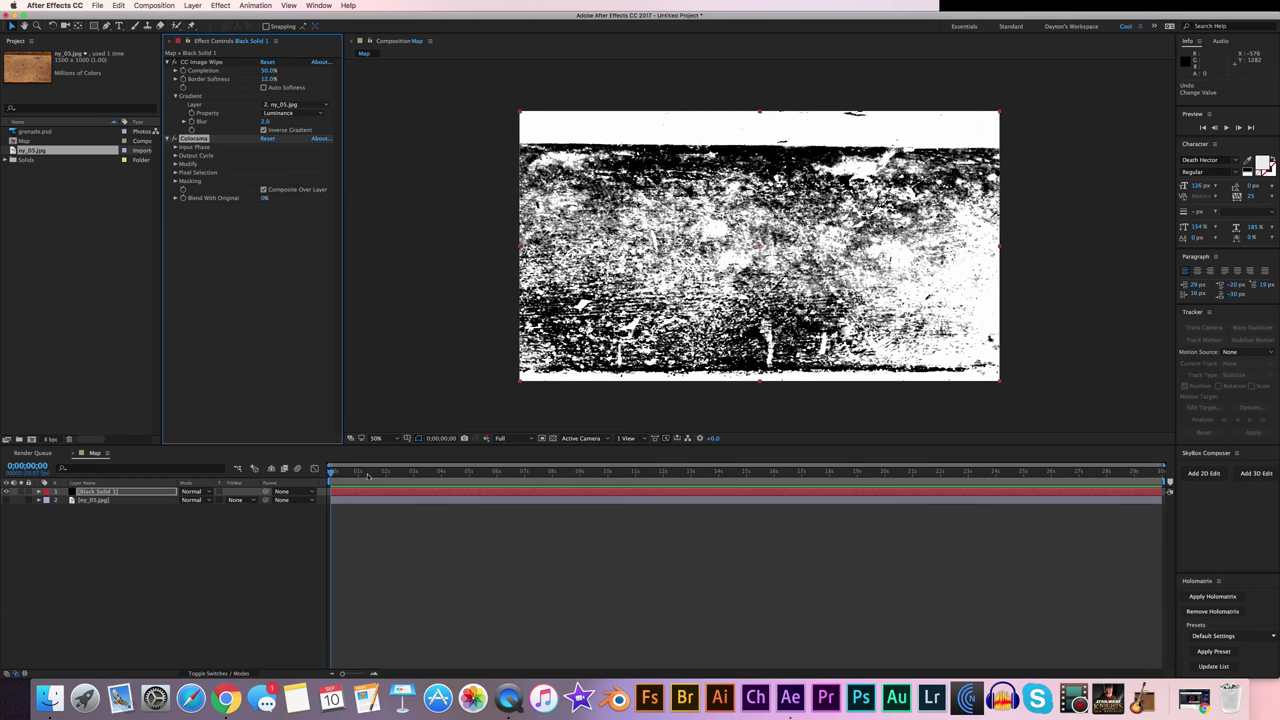
click(347, 474)
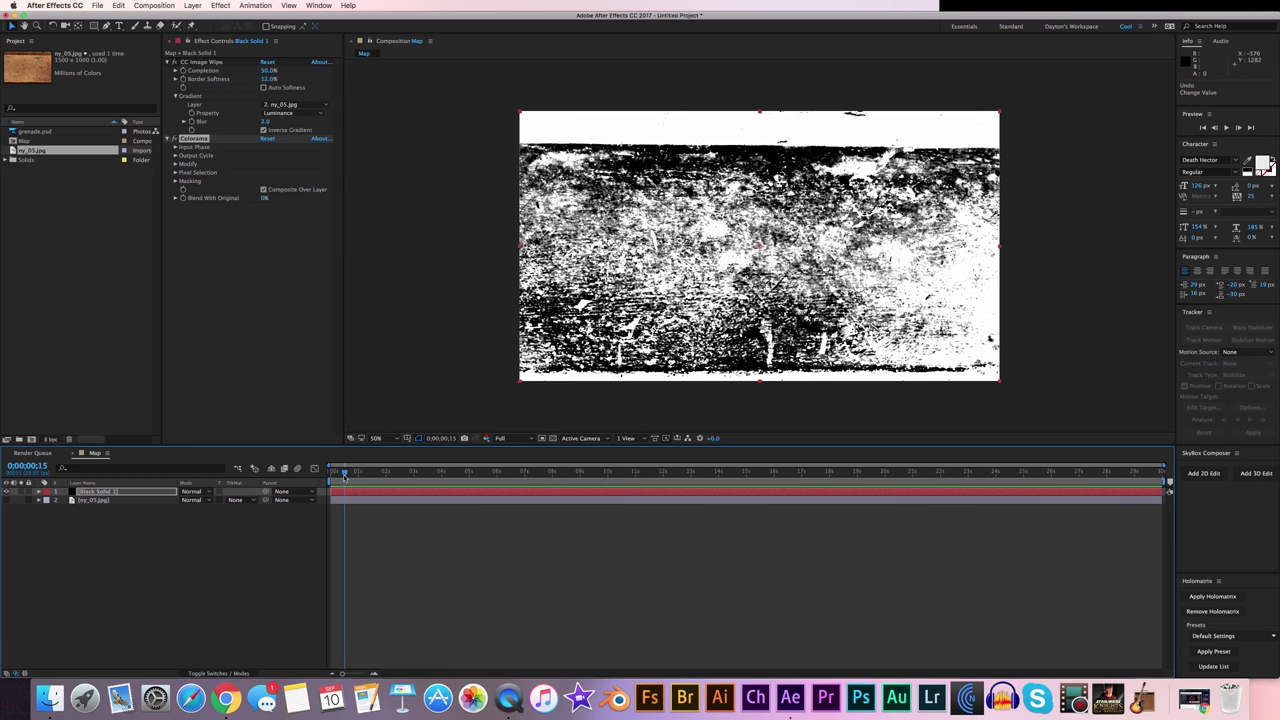
drag(342, 673, 361, 673)
drag(410, 479, 423, 480)
drag(361, 673, 342, 675)
click(182, 72)
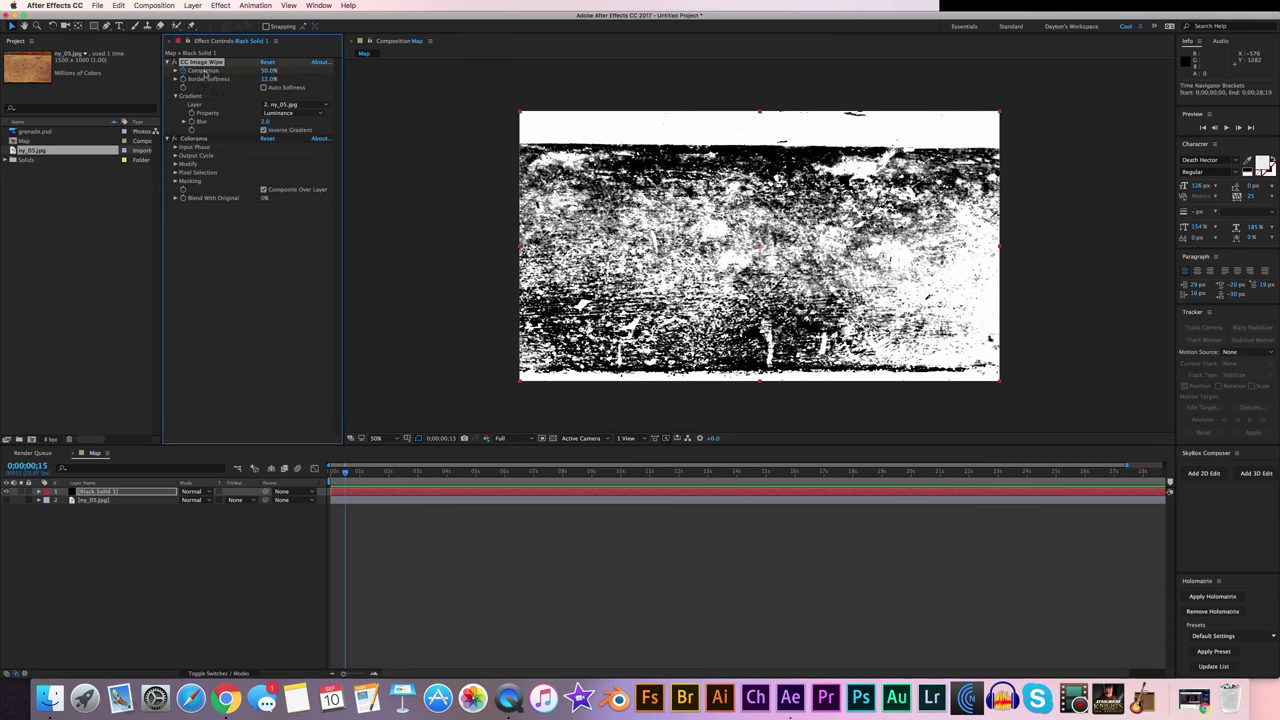
drag(266, 74, 210, 74)
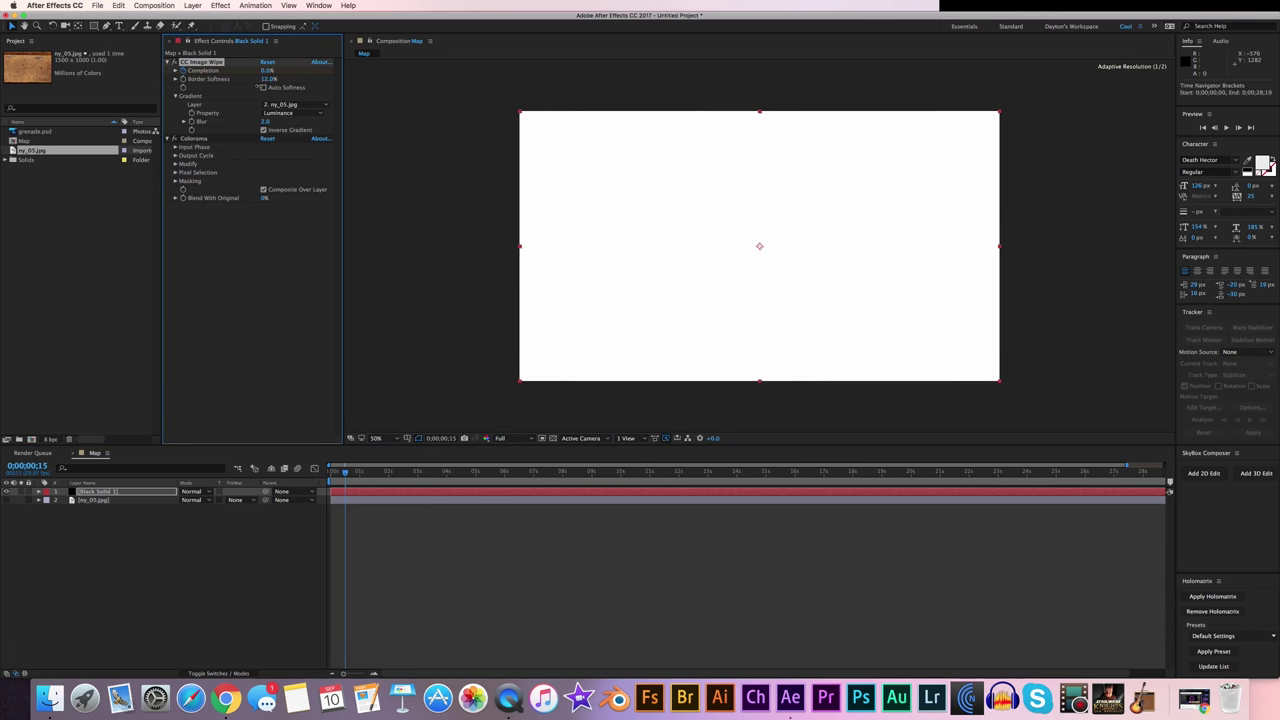
Set the image wipe's completion to 100% at 0;00;08;01 and scrub through the animated wipe.
drag(386, 473, 563, 484)
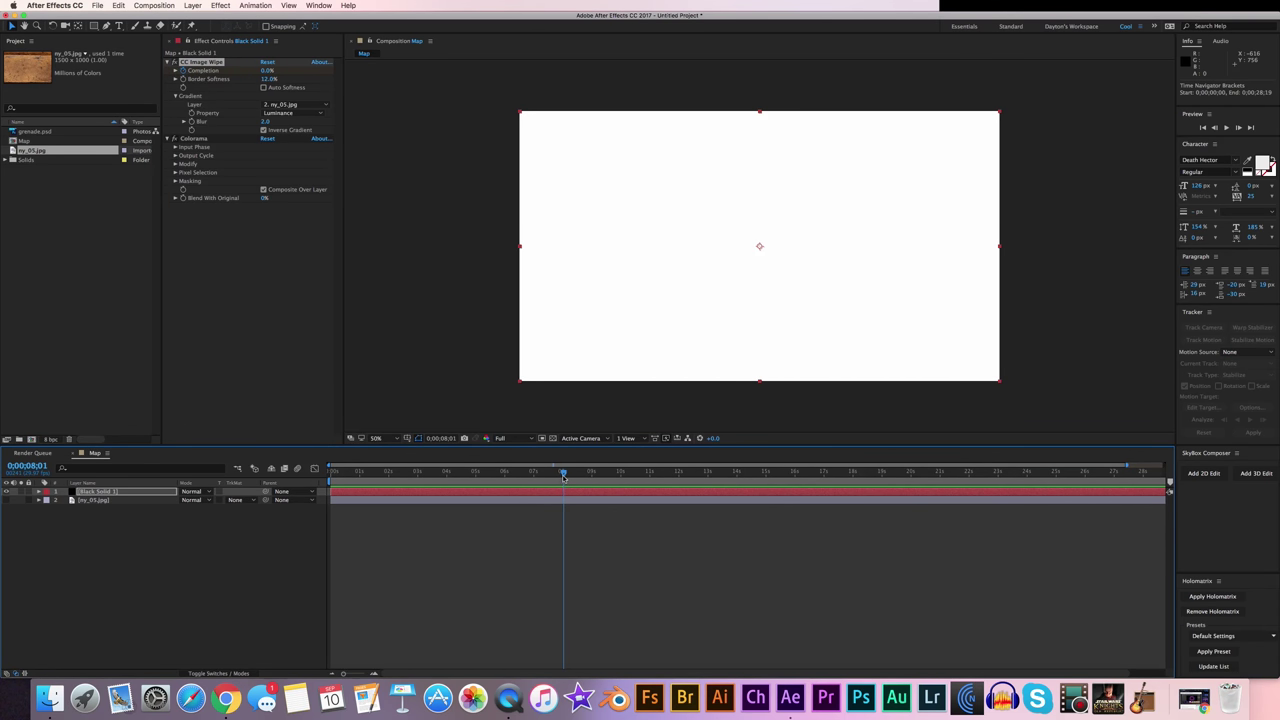
click(267, 72)
text(100)
key(Return)
click(453, 481)
mouse_move(454, 478)
mouse_down()
mouse_move(409, 478)
mouse_move(471, 478)
mouse_up()
Reveal the black solid's completion keyframes and apply Easy Ease Out to the first and Easy Ease to the last.
click(100, 491)
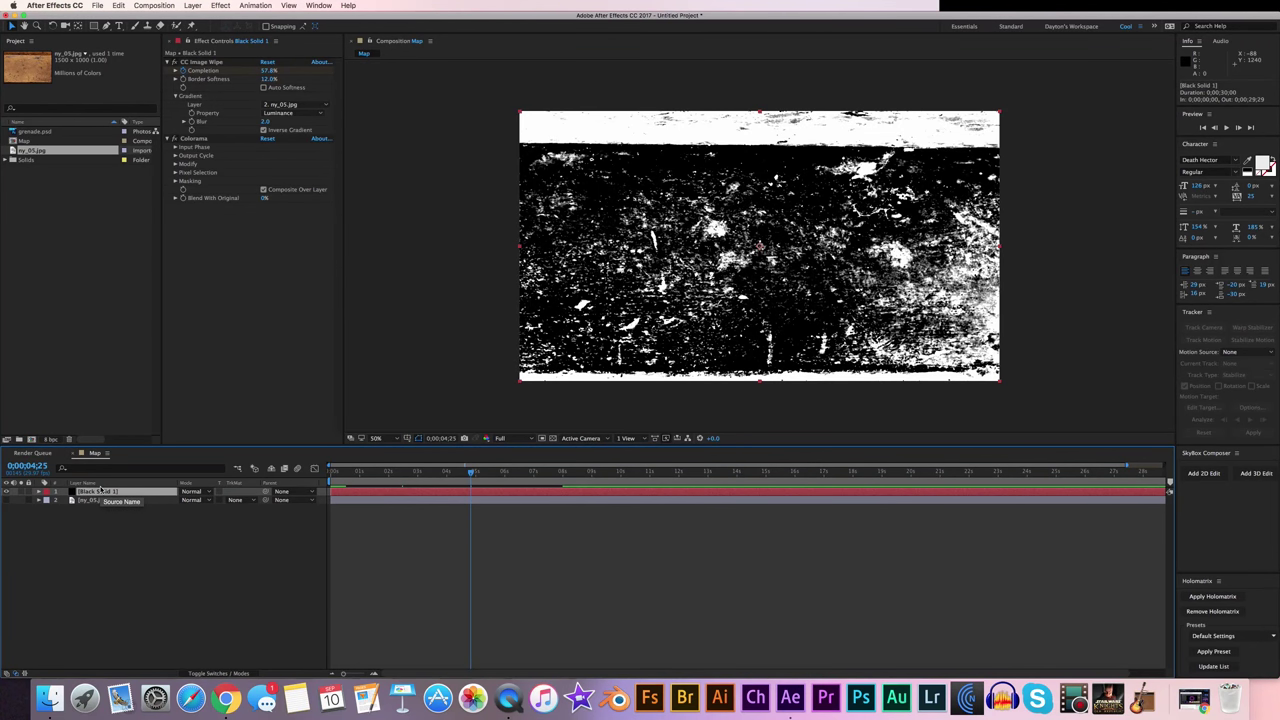
key(u)
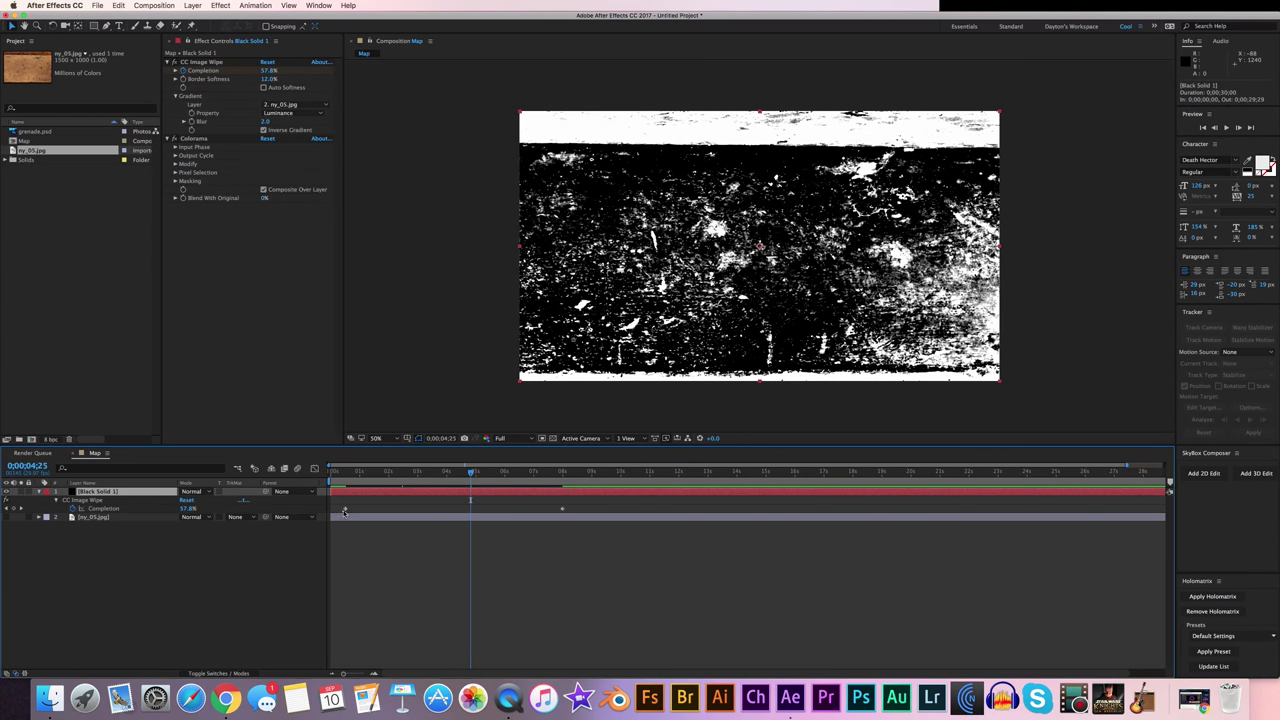
right_click(344, 511)
mouse_move(428, 625)
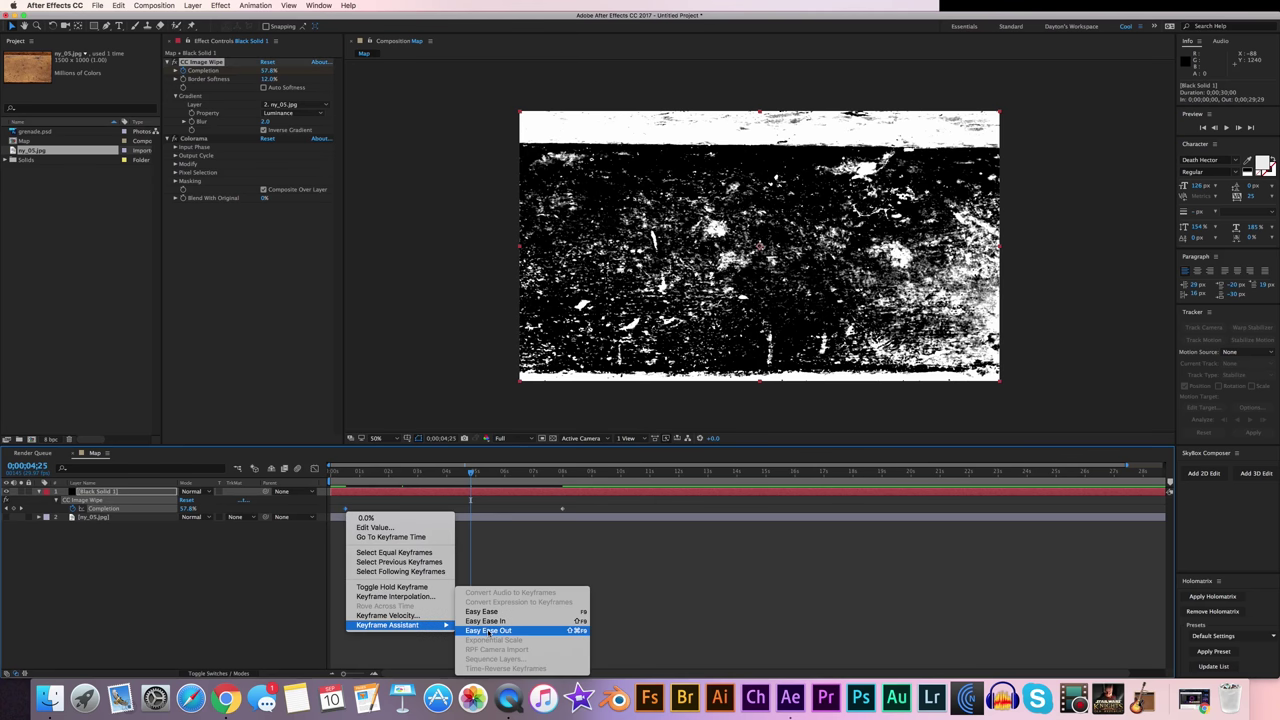
click(497, 631)
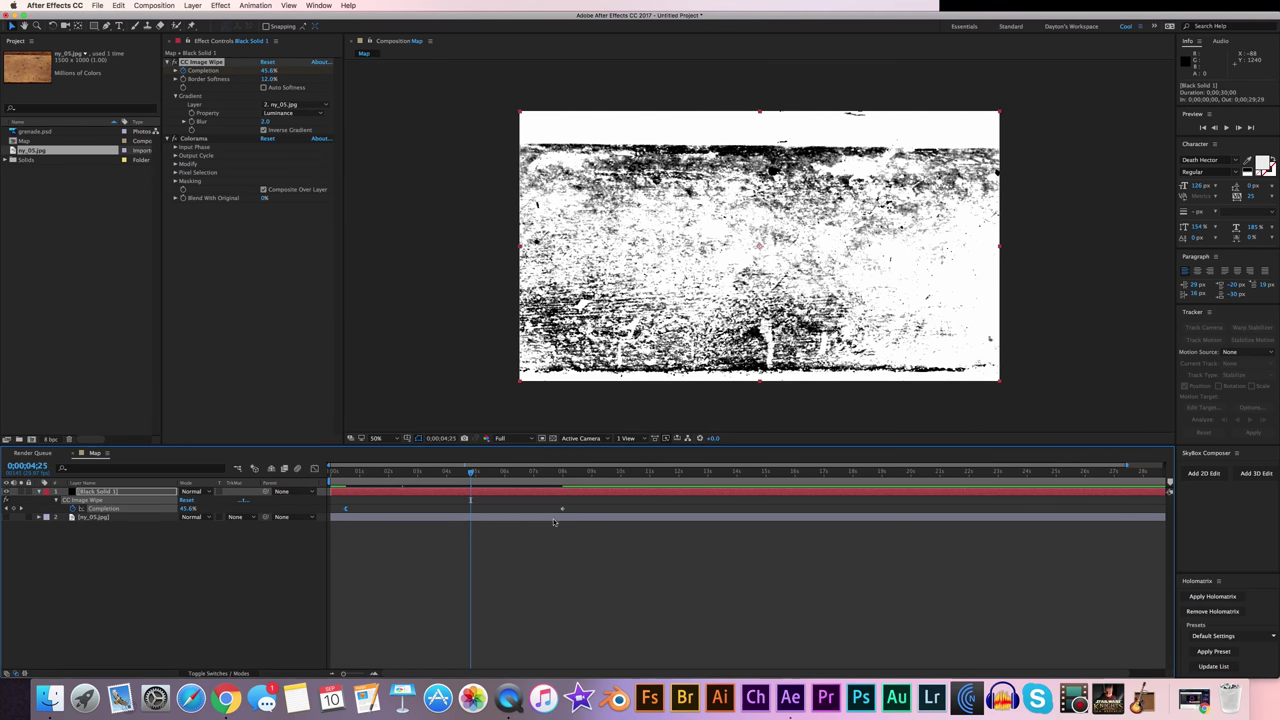
right_click(563, 511)
mouse_move(655, 624)
click(712, 612)
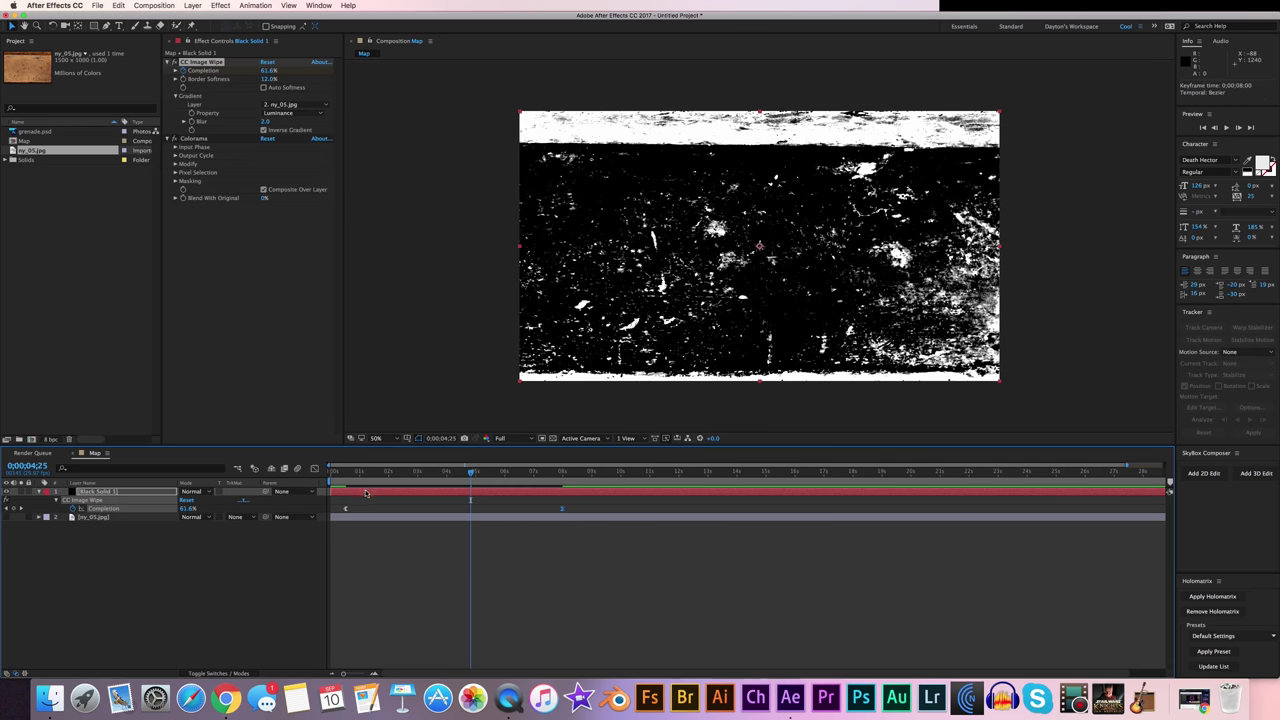
Reshape the completion speed graph to start fast at about 20%/sec and ease out slightly longer into the last keyframe.
click(315, 470)
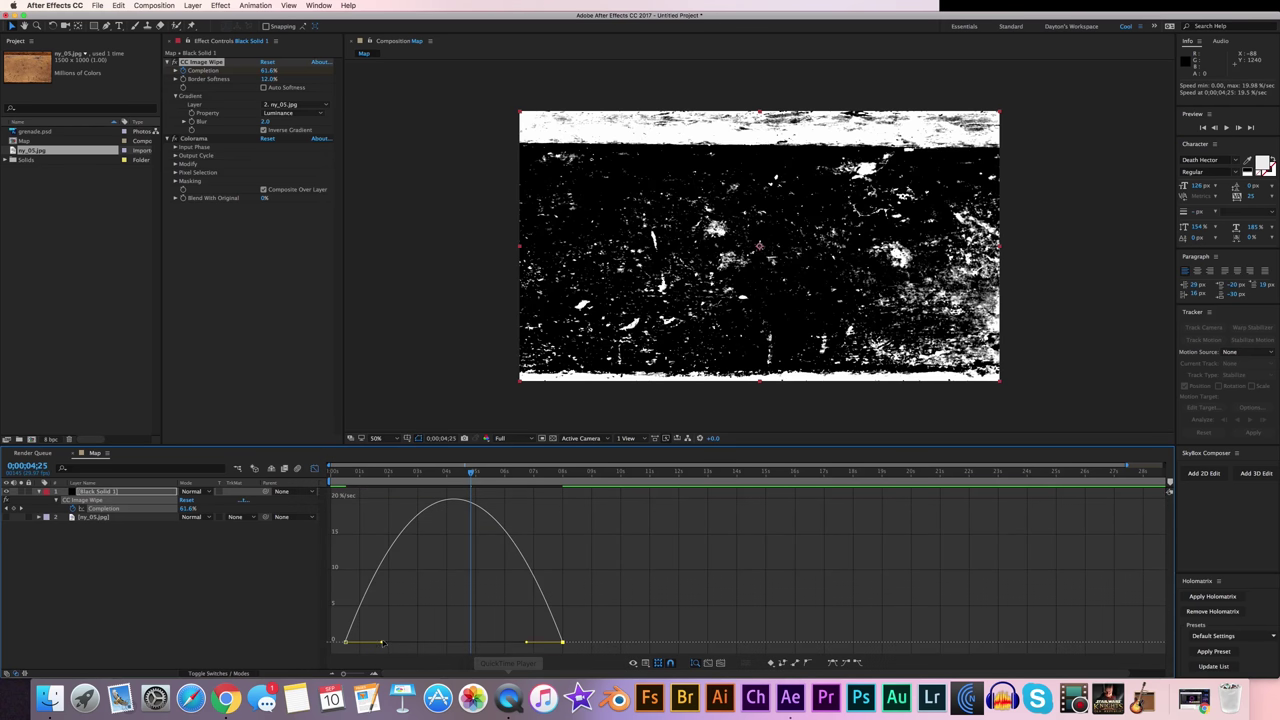
mouse_move(345, 645)
drag(345, 645, 392, 501)
drag(528, 645, 523, 641)
drag(381, 474, 452, 476)
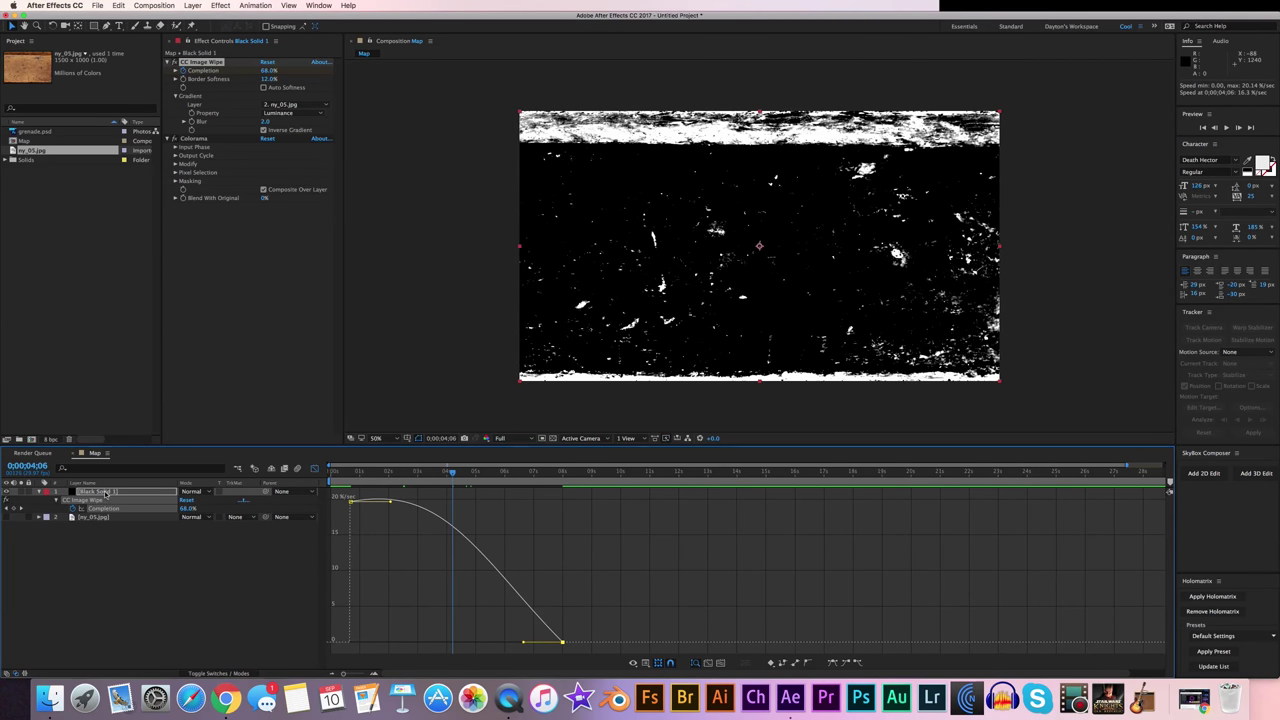
click(315, 469)
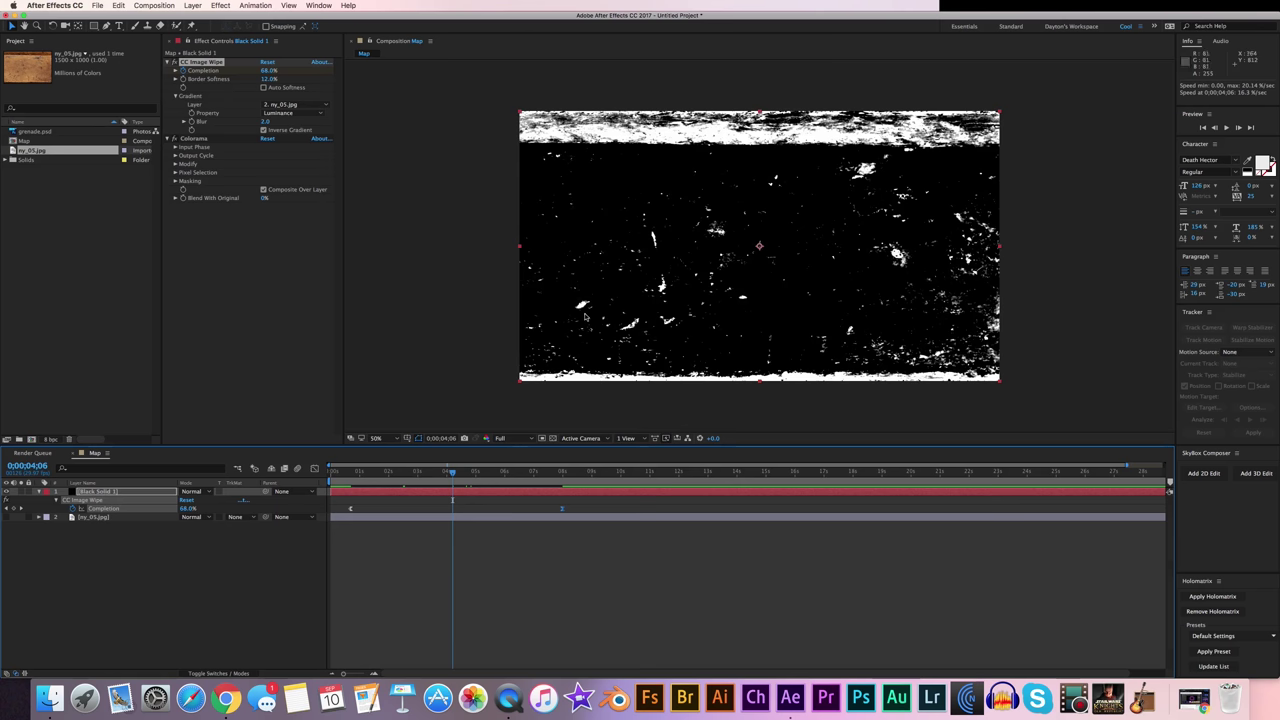
mouse_move(414, 473)
mouse_down()
mouse_move(400, 473)
mouse_move(411, 473)
mouse_up()
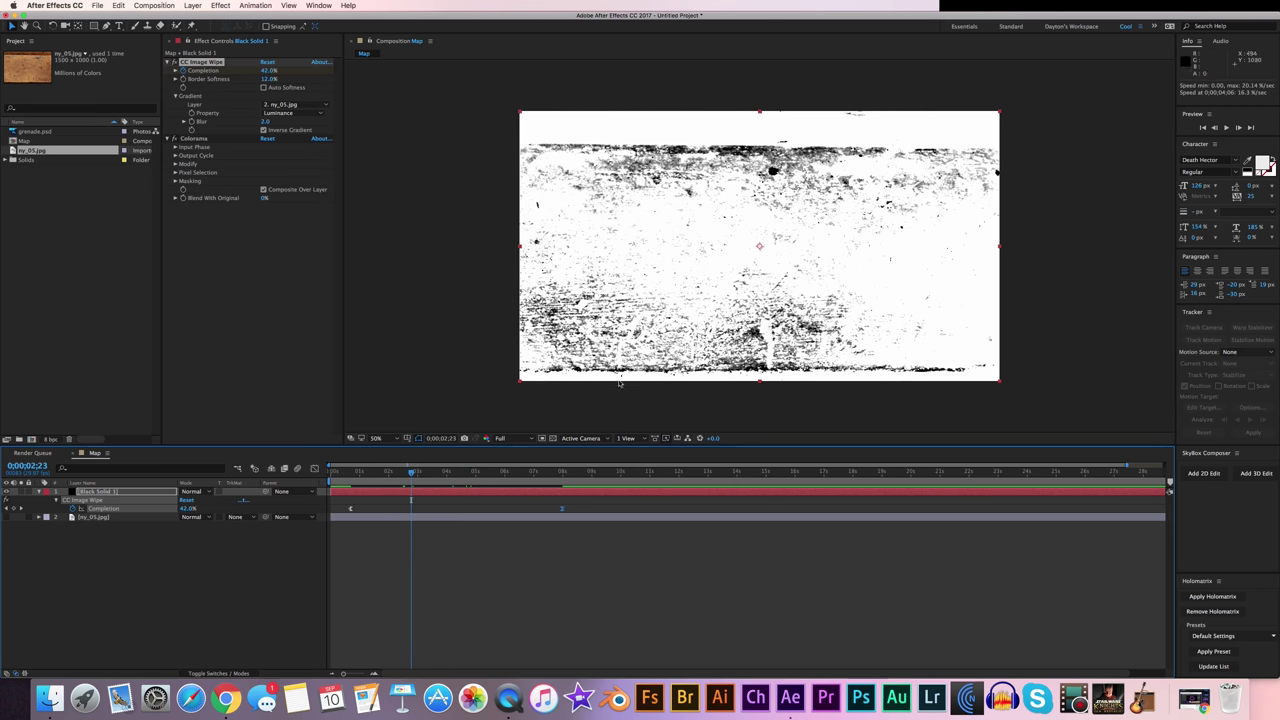
Scale the black solid to 131% and shift it slightly upward so its texture fills the frame.
click(115, 492)
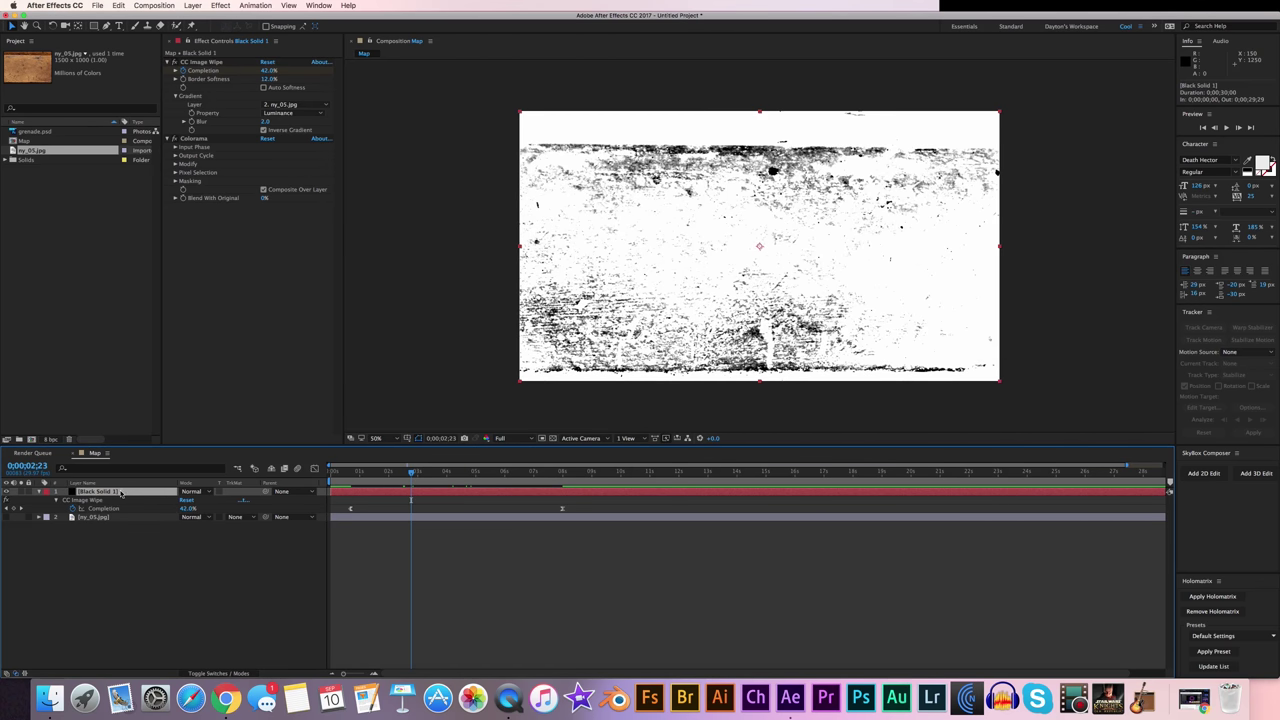
key(s)
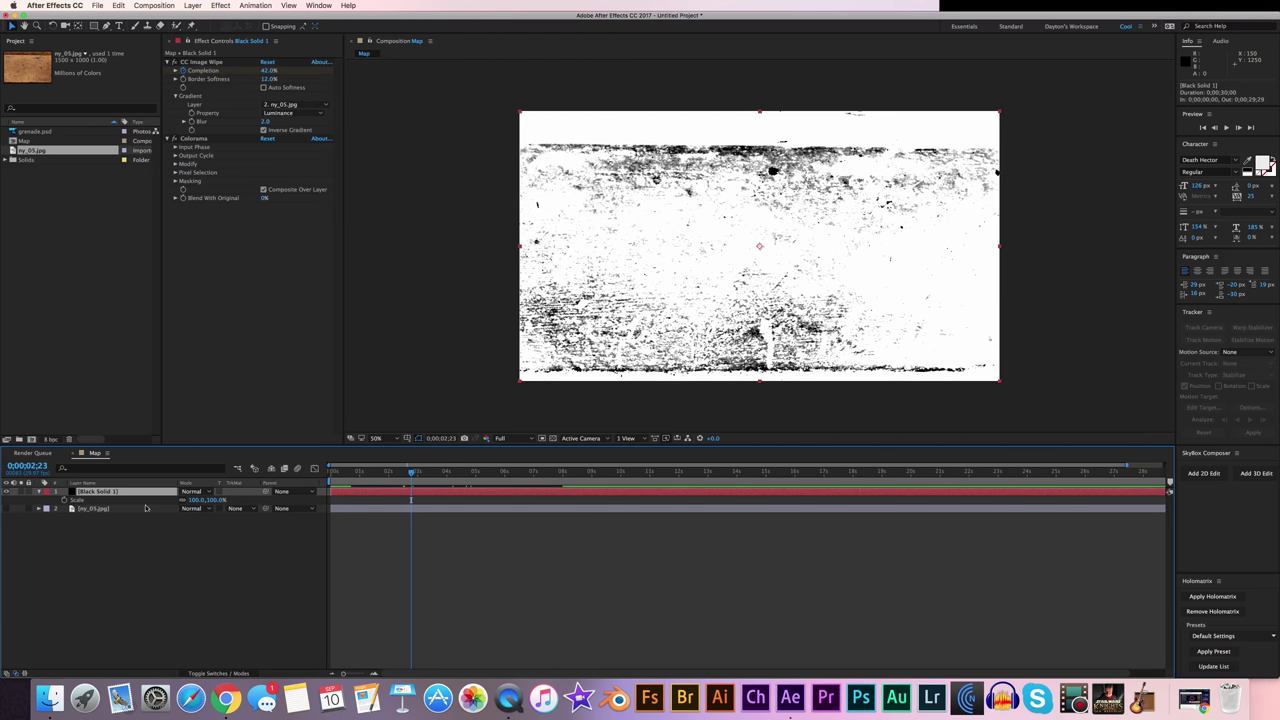
drag(216, 500, 247, 500)
click(744, 322)
mouse_move(744, 322)
mouse_down()
mouse_move(749, 293)
mouse_move(747, 305)
mouse_up()
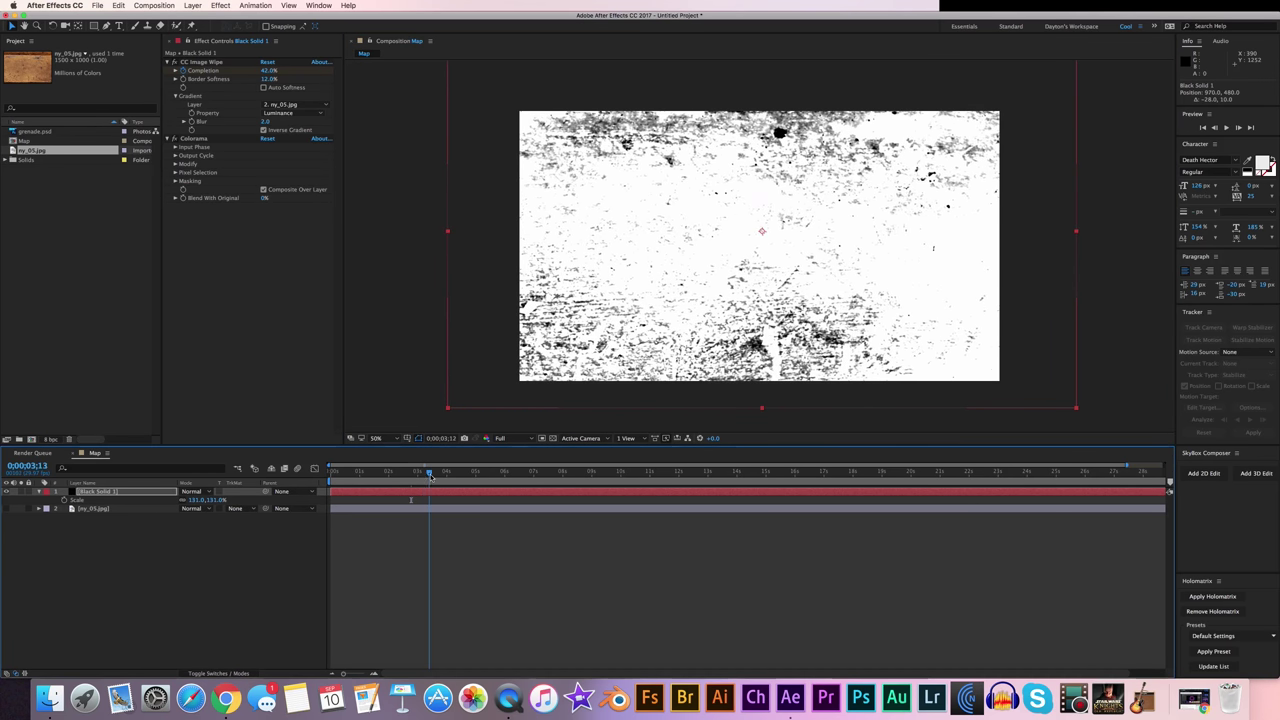
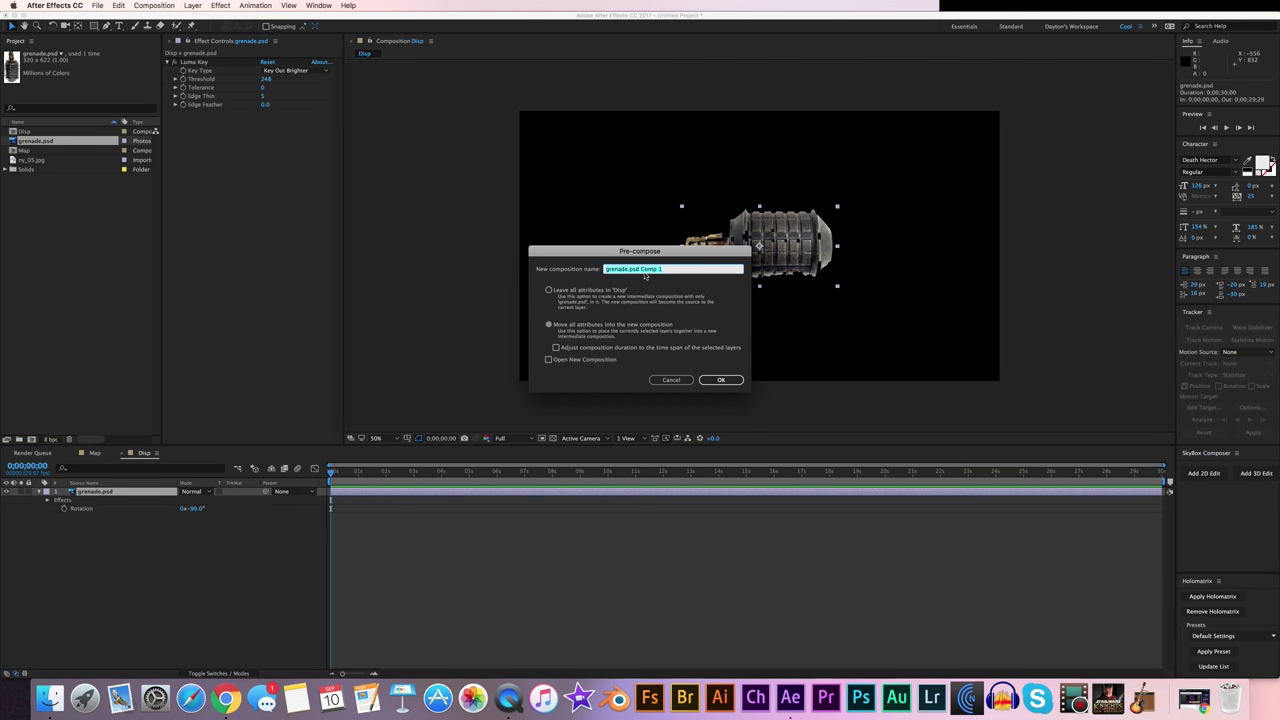
Pre-compose the grenade.psd layer as Source, and pre-compose the resulting Source layer as Input.
text(t)
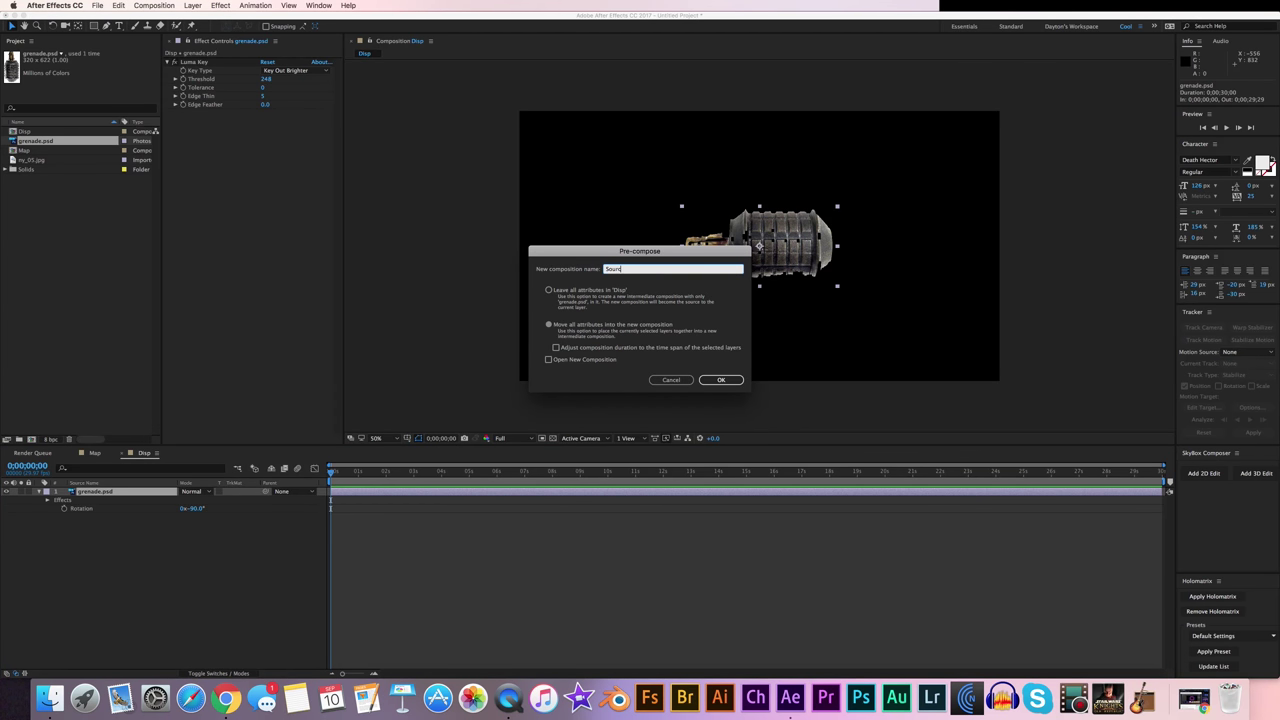
key(Return)
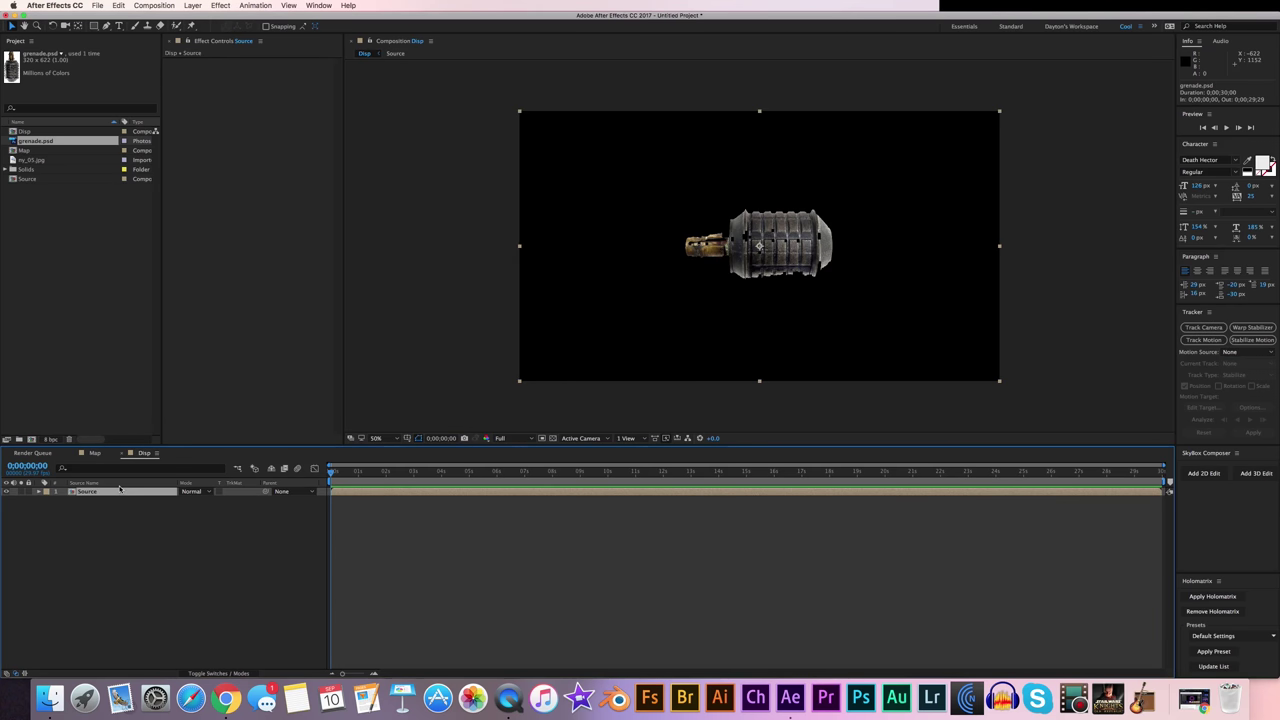
right_click(118, 497)
click(160, 604)
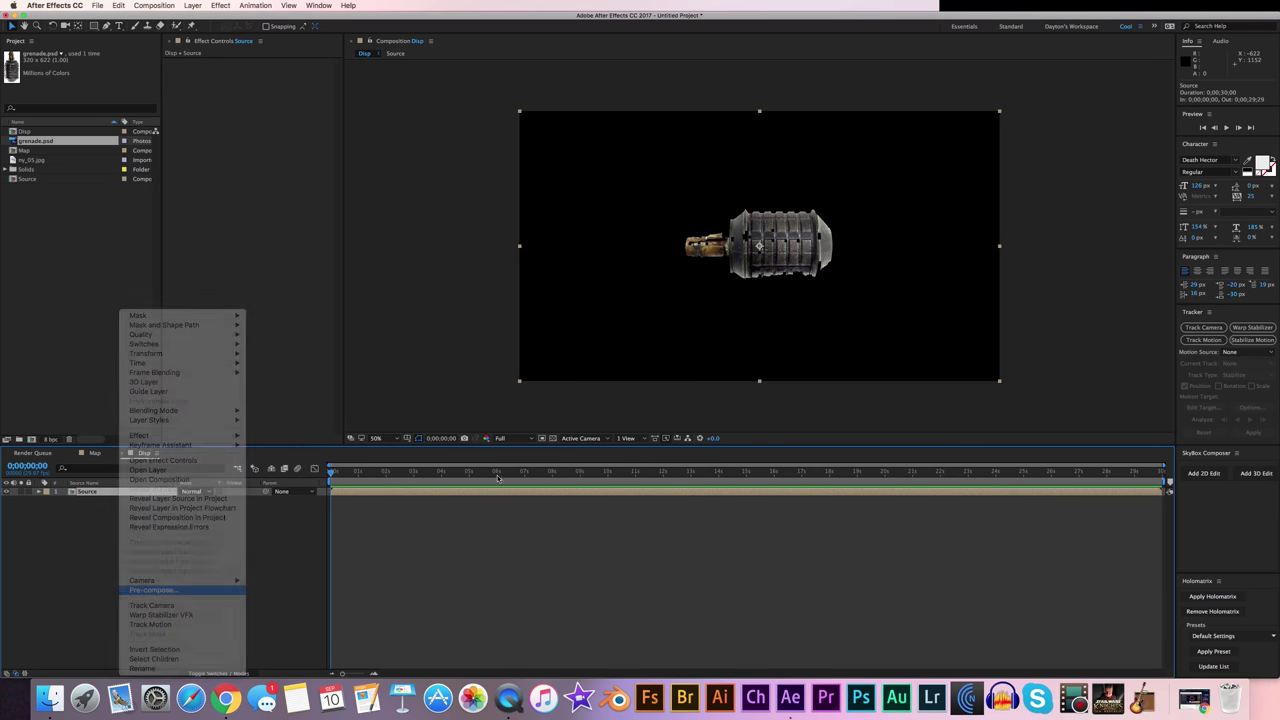
key(BackSpace)
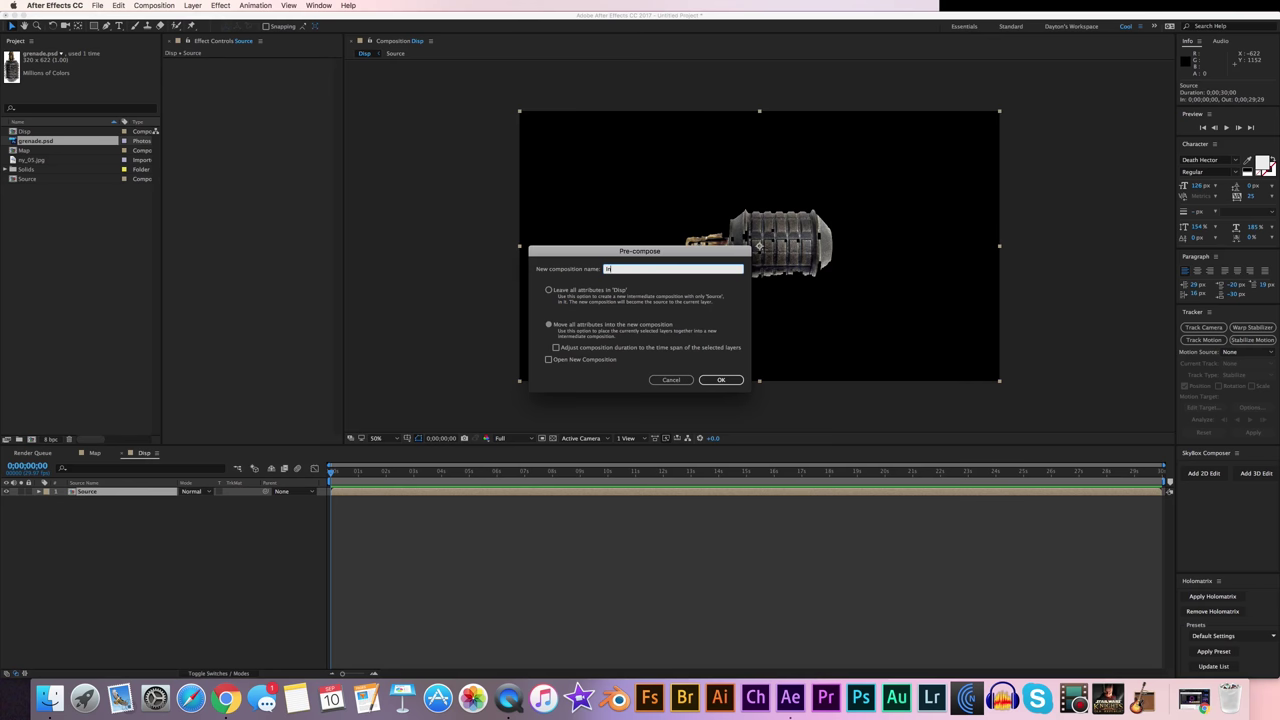
text(Input)
click(720, 380)
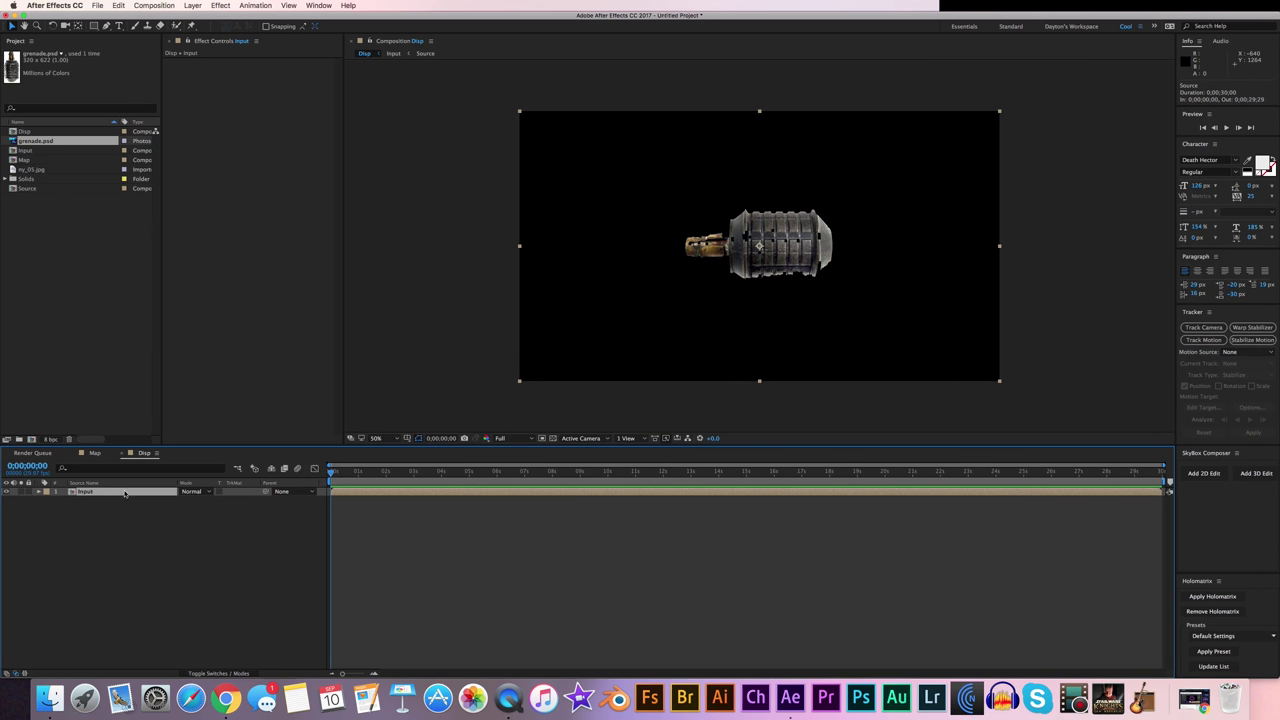
Place the Map composition above the Input layer in Disp and use it as Input's luma track matte.
click(28, 160)
drag(28, 160, 96, 492)
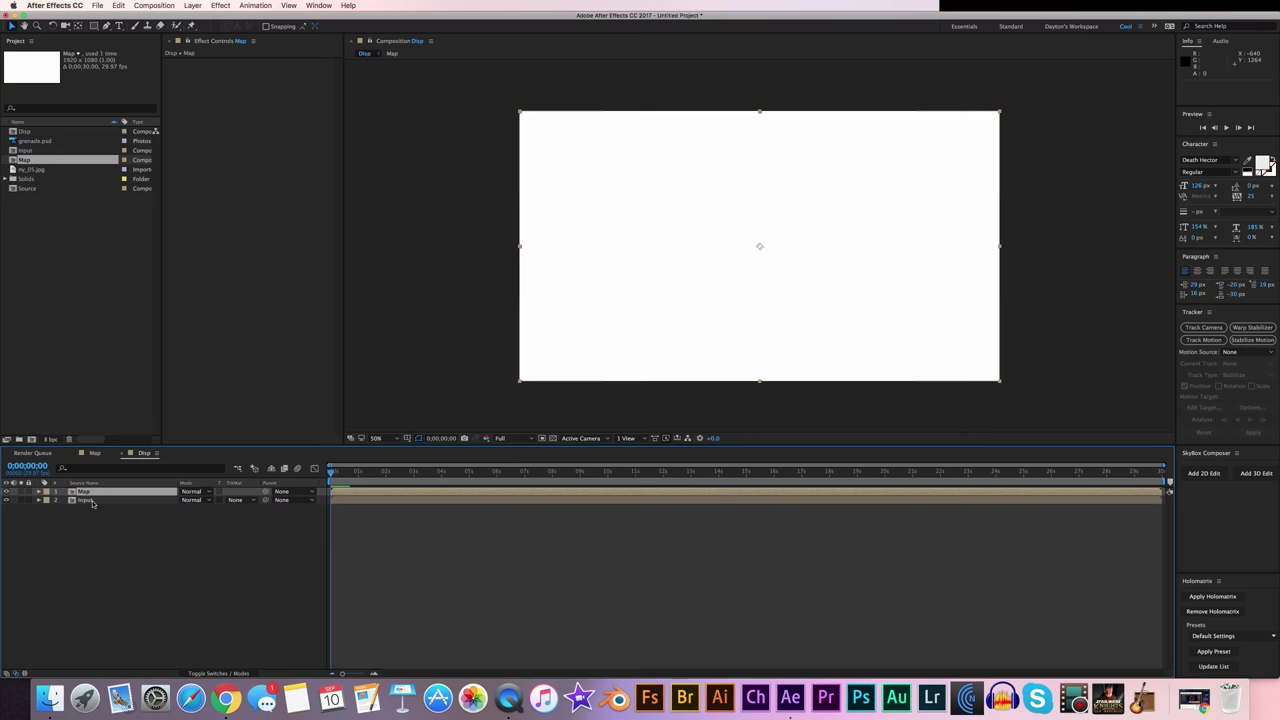
click(93, 500)
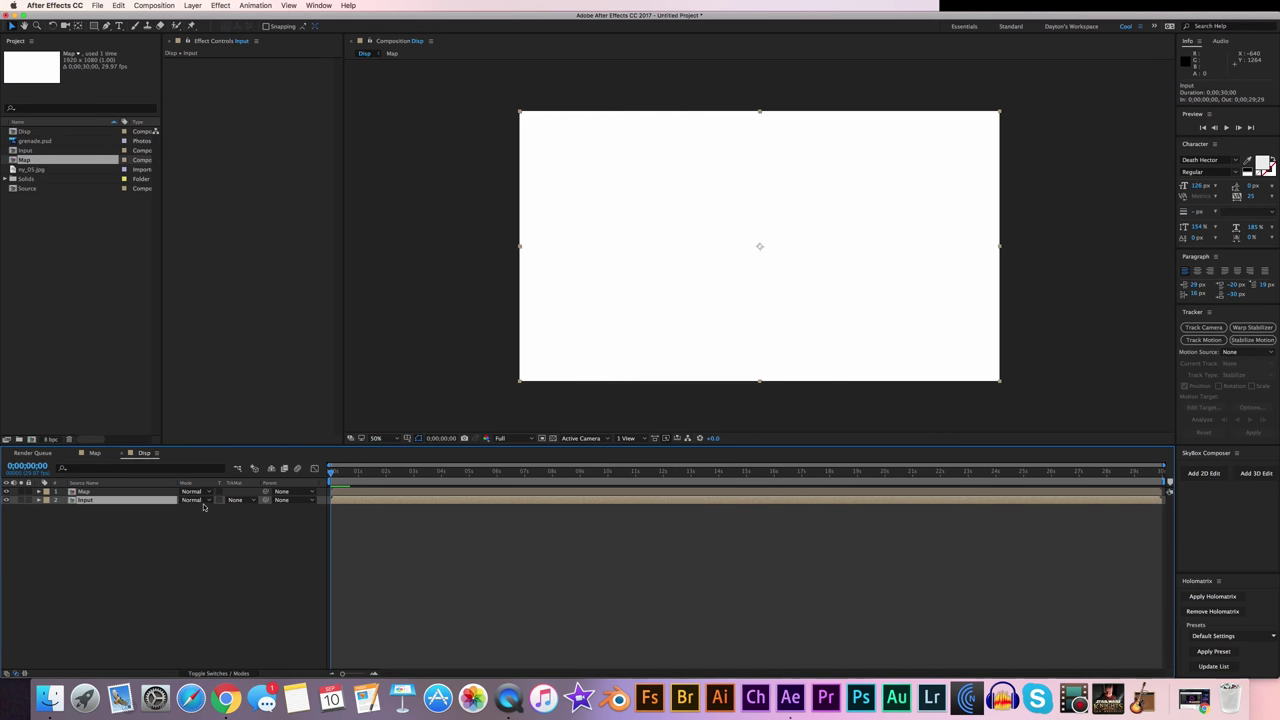
click(240, 504)
click(250, 546)
click(337, 473)
drag(337, 473, 421, 476)
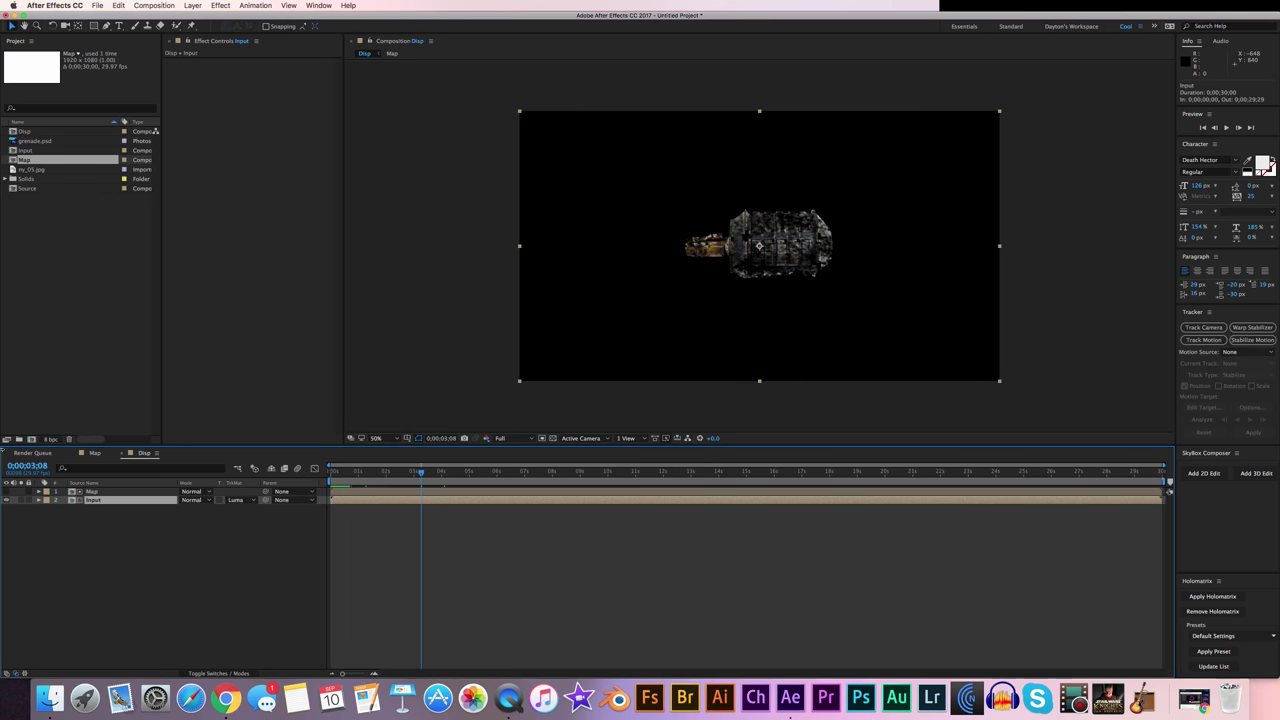
Scale grenade.psd to 150% inside the nested Source composition and return to the Disp composition.
double_click(95, 500)
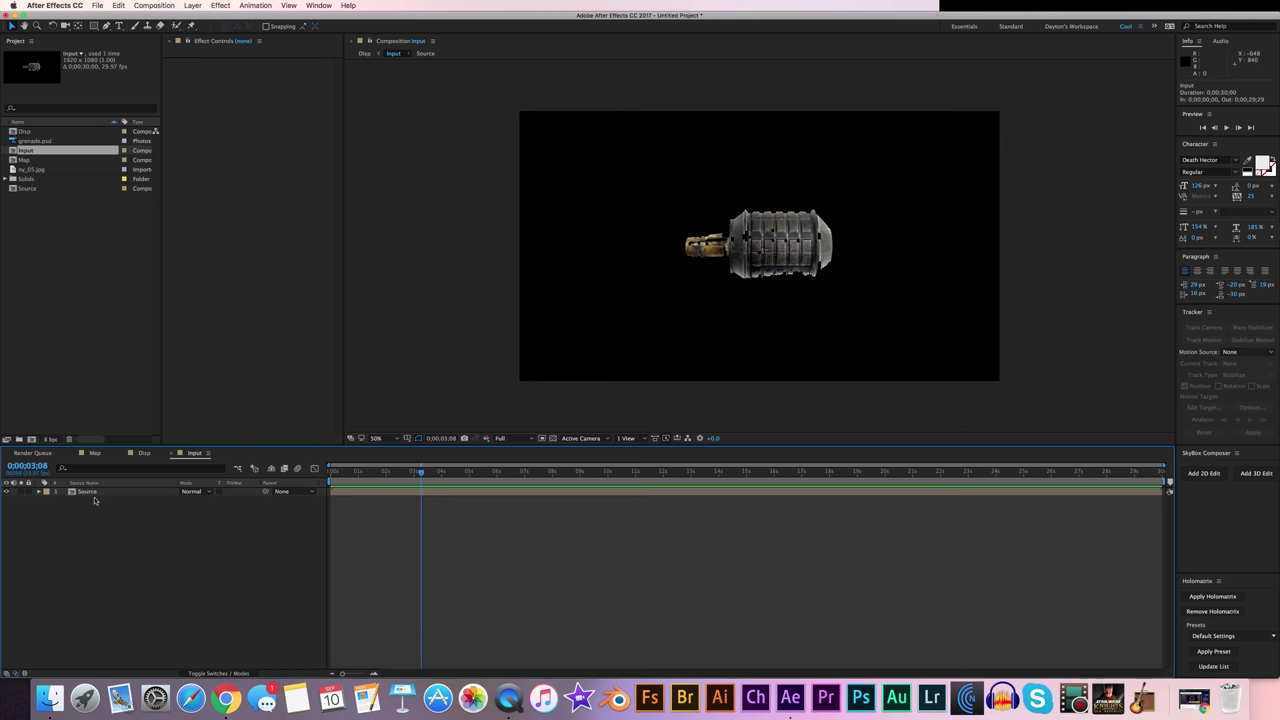
double_click(98, 494)
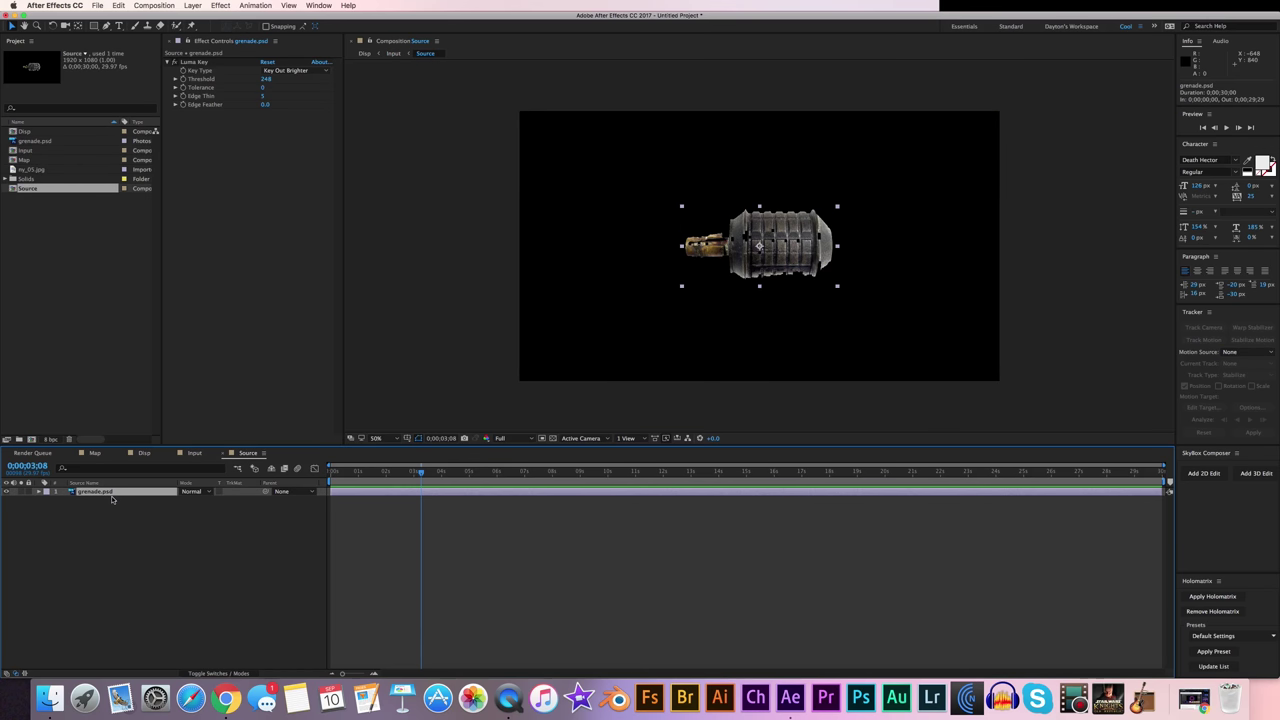
key(s)
drag(214, 500, 226, 501)
click(219, 500)
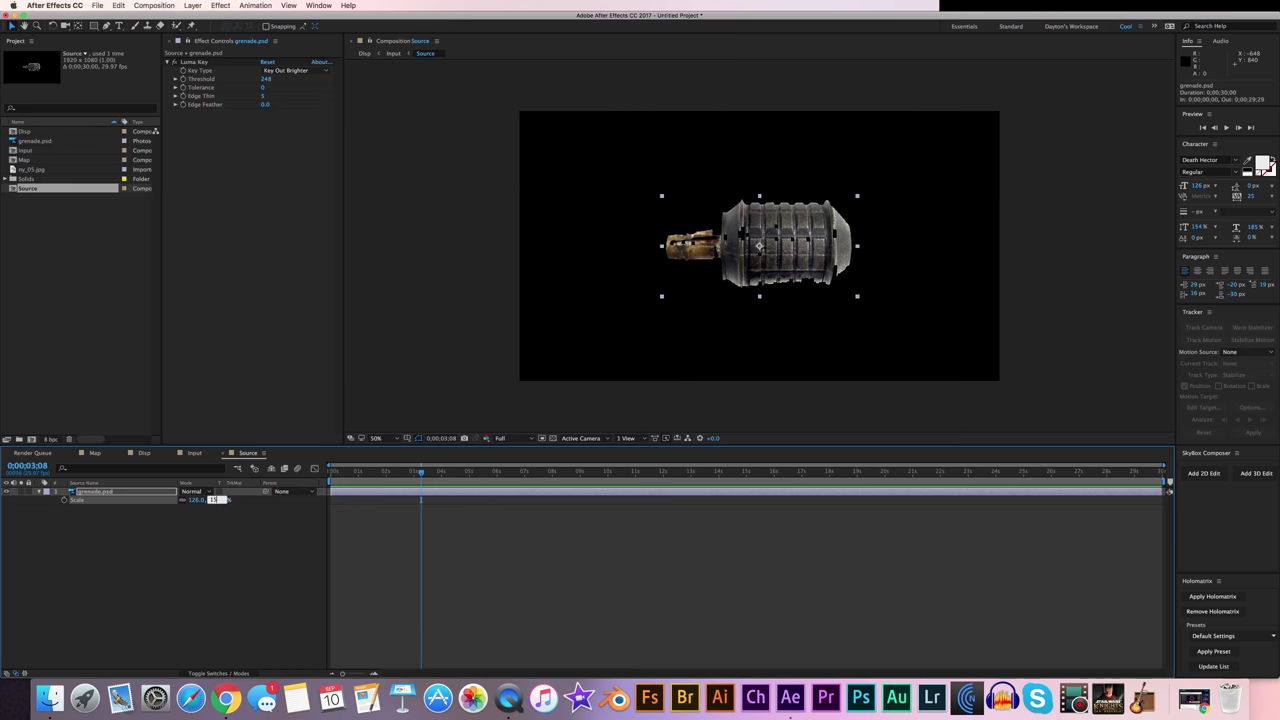
text(150)
key(Return)
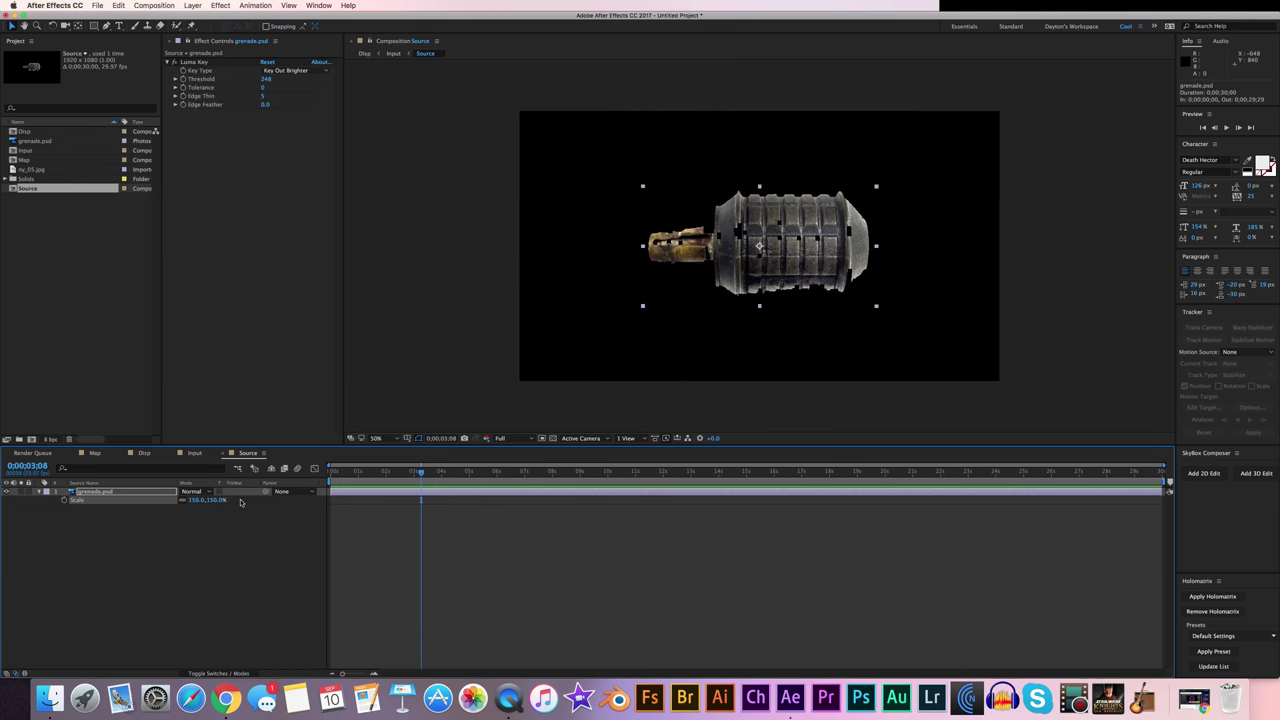
click(179, 453)
click(145, 453)
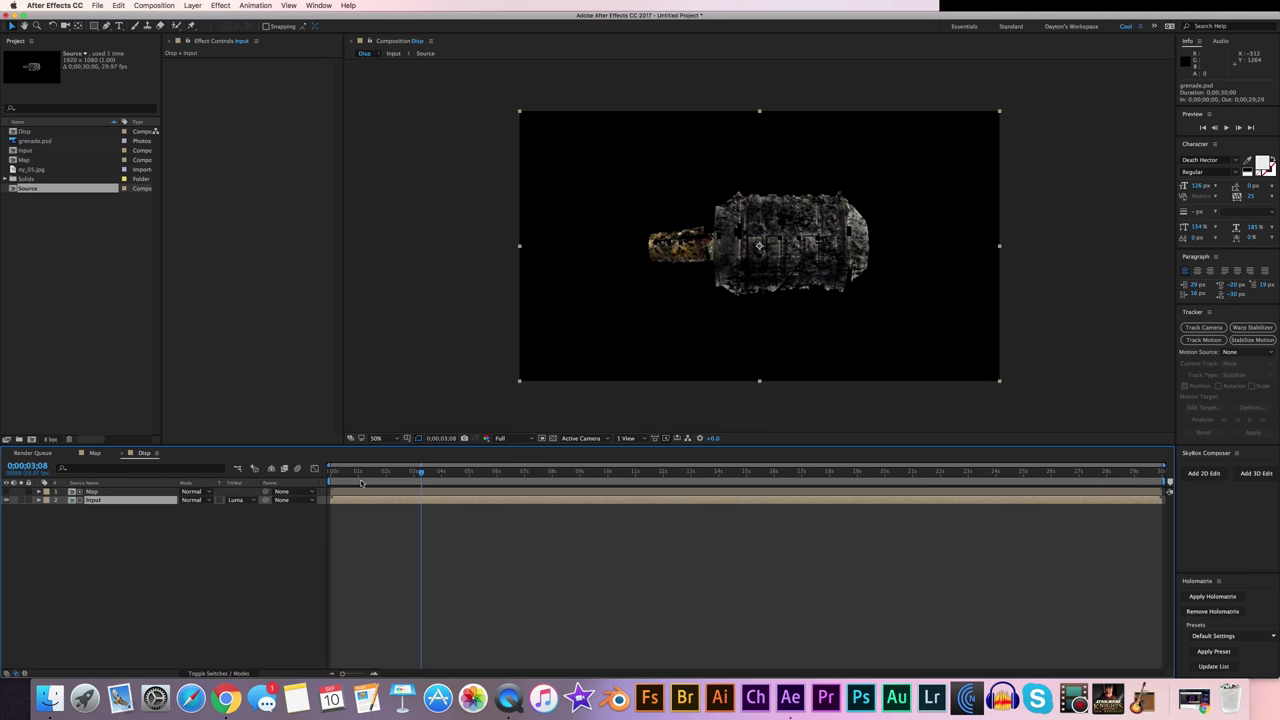
Apply a Curves effect to the Map layer and bend its RGB curve steeply into the graph's lower-right corner to sharpen the matte.
drag(380, 483, 419, 481)
key(period)
click(399, 481)
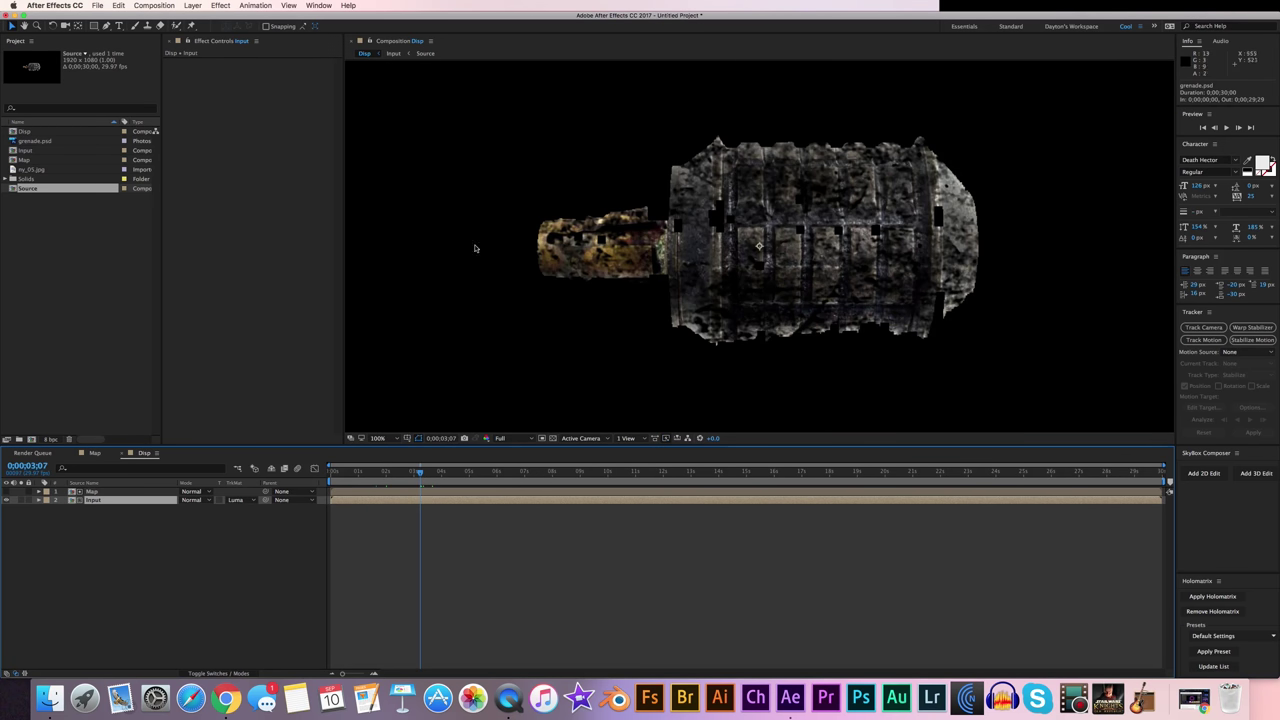
click(100, 492)
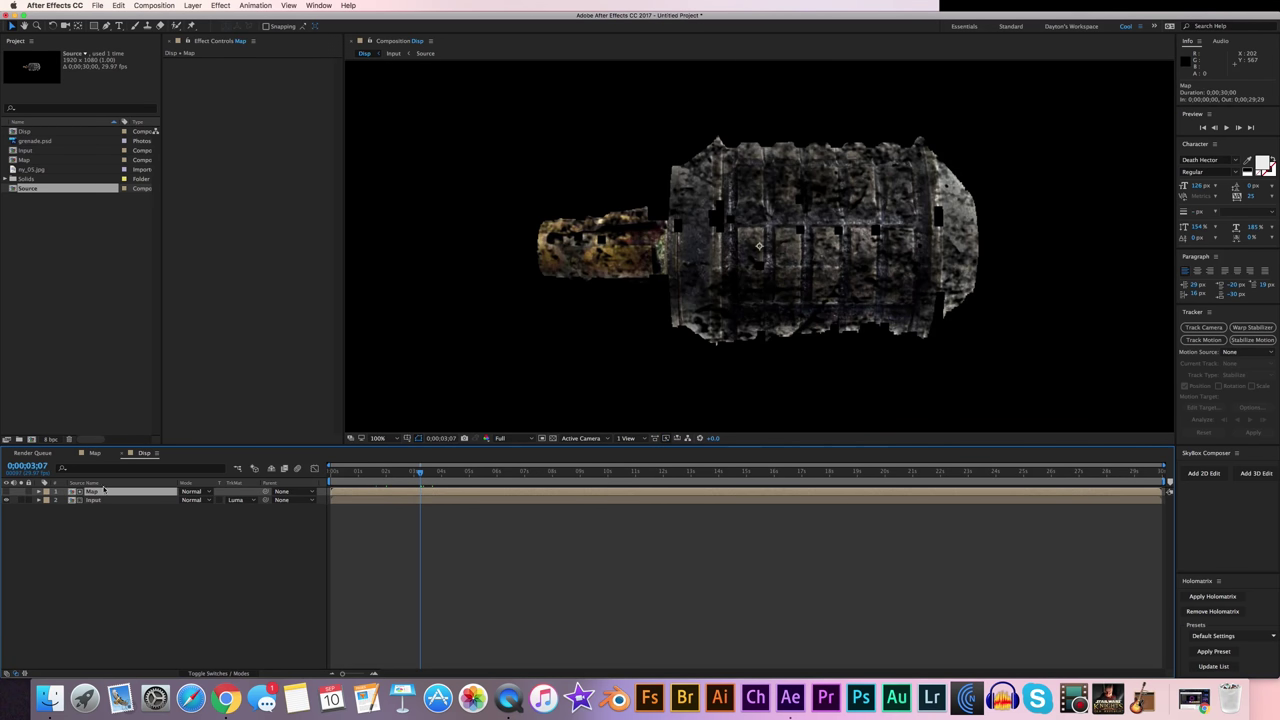
right_click(218, 132)
mouse_move(247, 217)
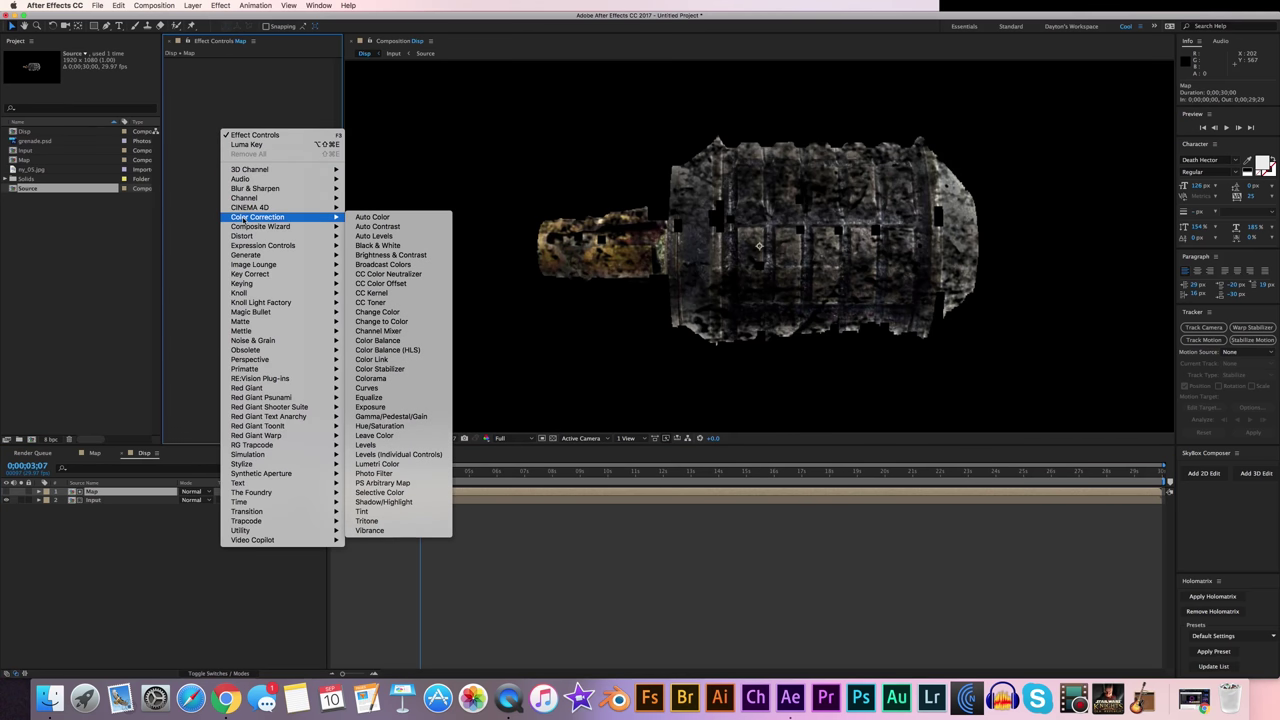
click(367, 387)
drag(244, 170, 299, 187)
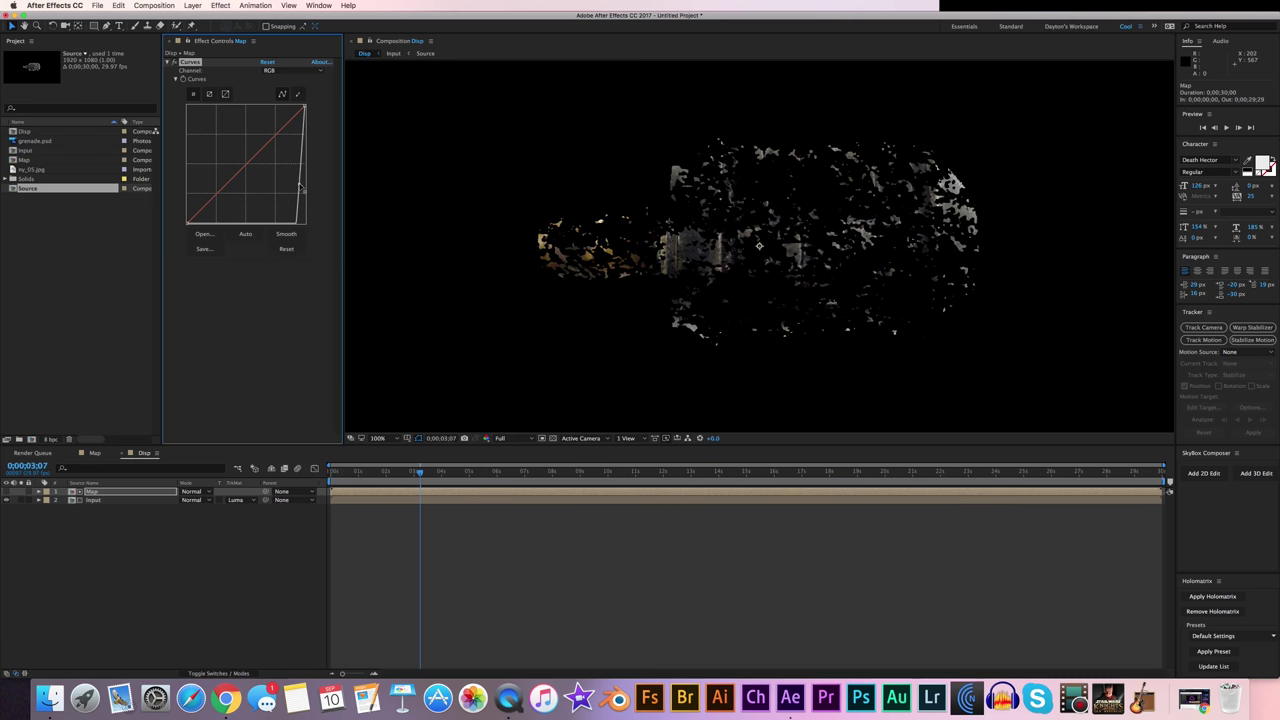
Scale the Map layer to 173% and scrub through the breakup around the three-second mark to check it.
click(411, 472)
drag(413, 472, 424, 472)
key(comma)
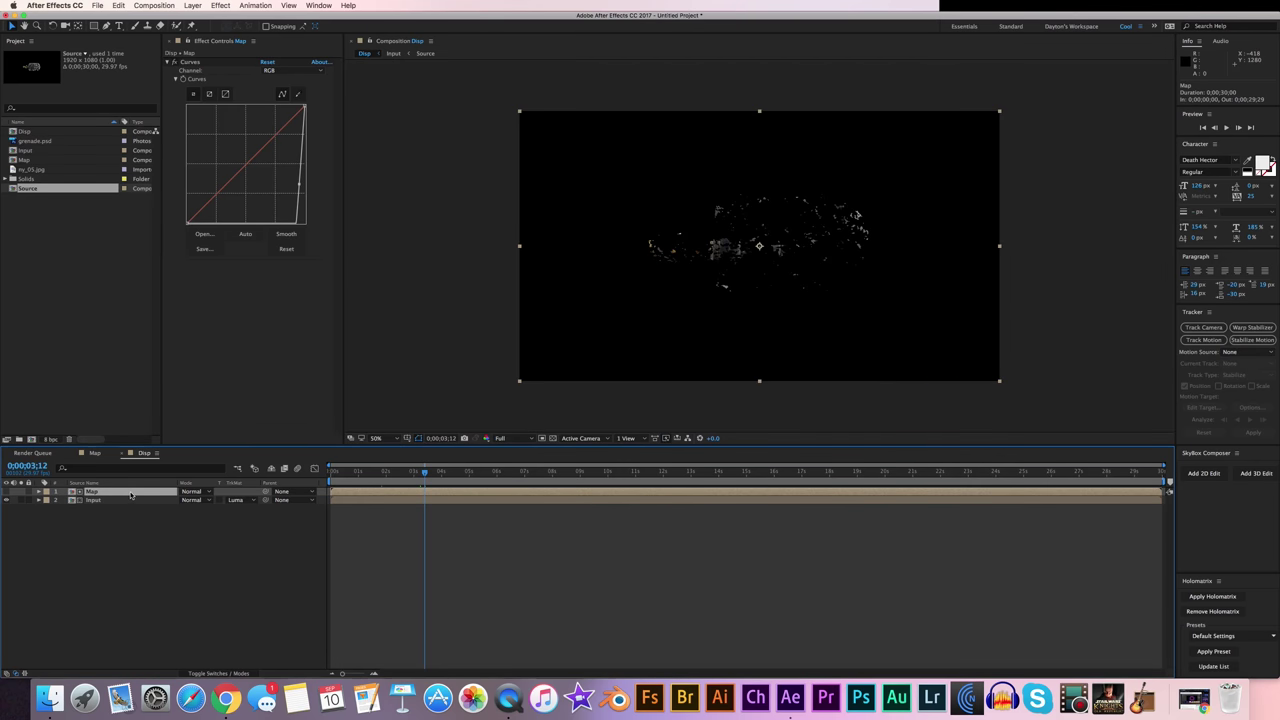
key(s)
drag(200, 499, 365, 499)
drag(283, 502, 239, 508)
drag(392, 474, 419, 480)
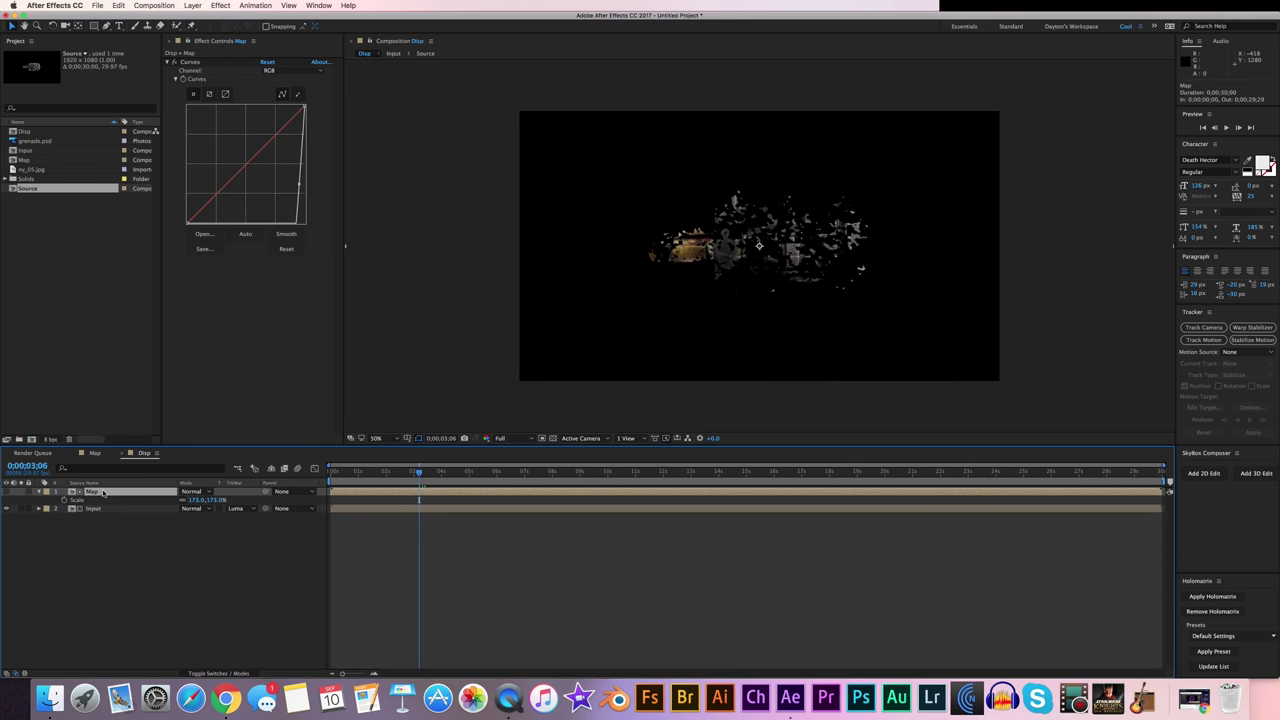
Duplicate the Map layer and rename the upper copy Disp.
key(super+d)
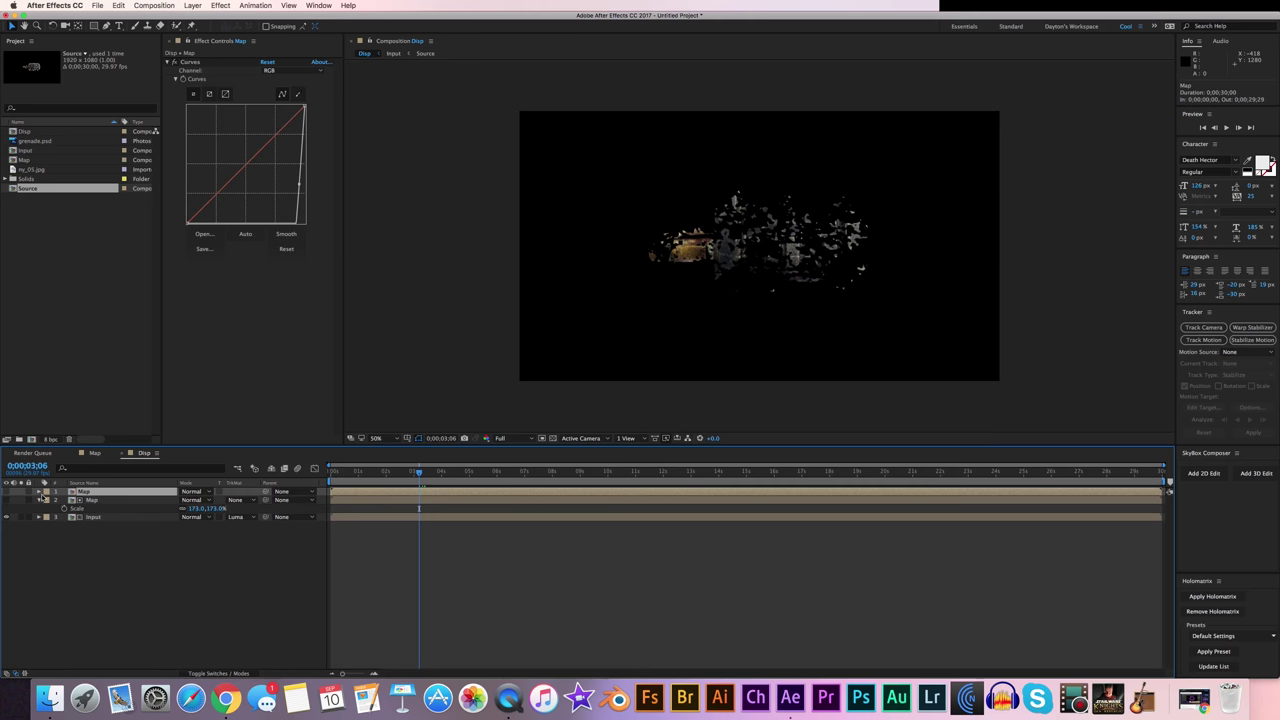
click(40, 500)
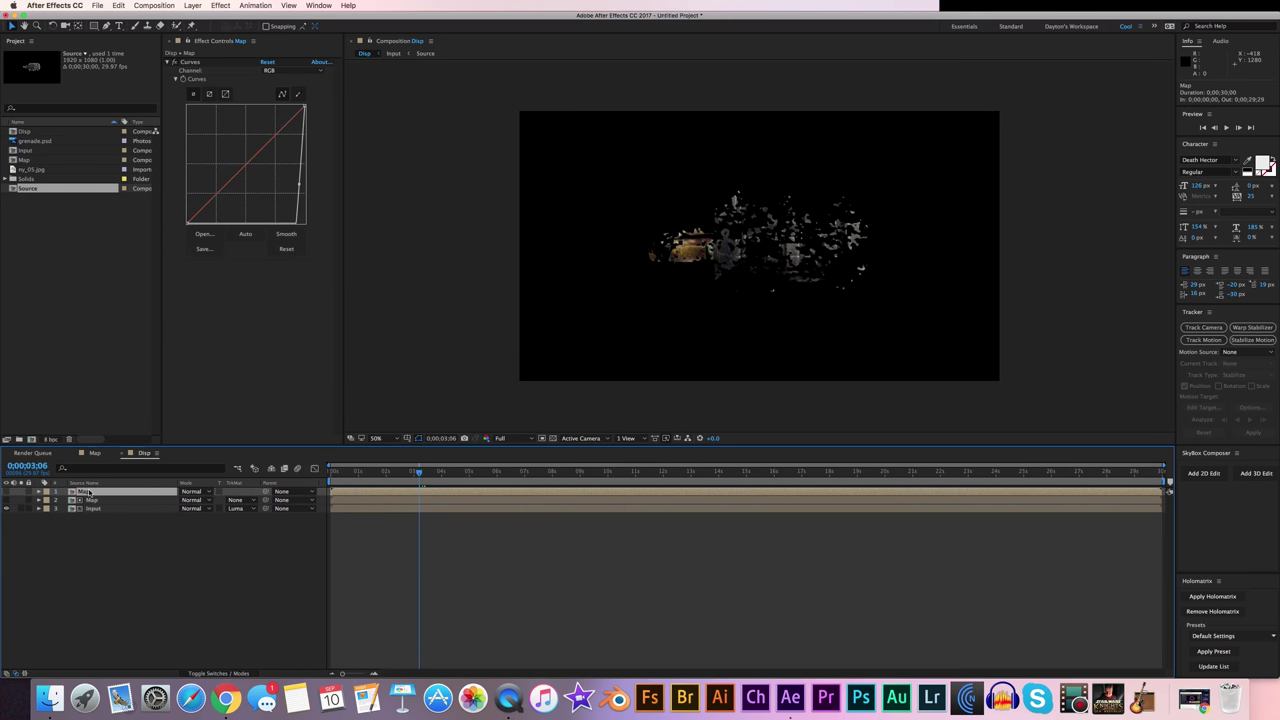
key(Return)
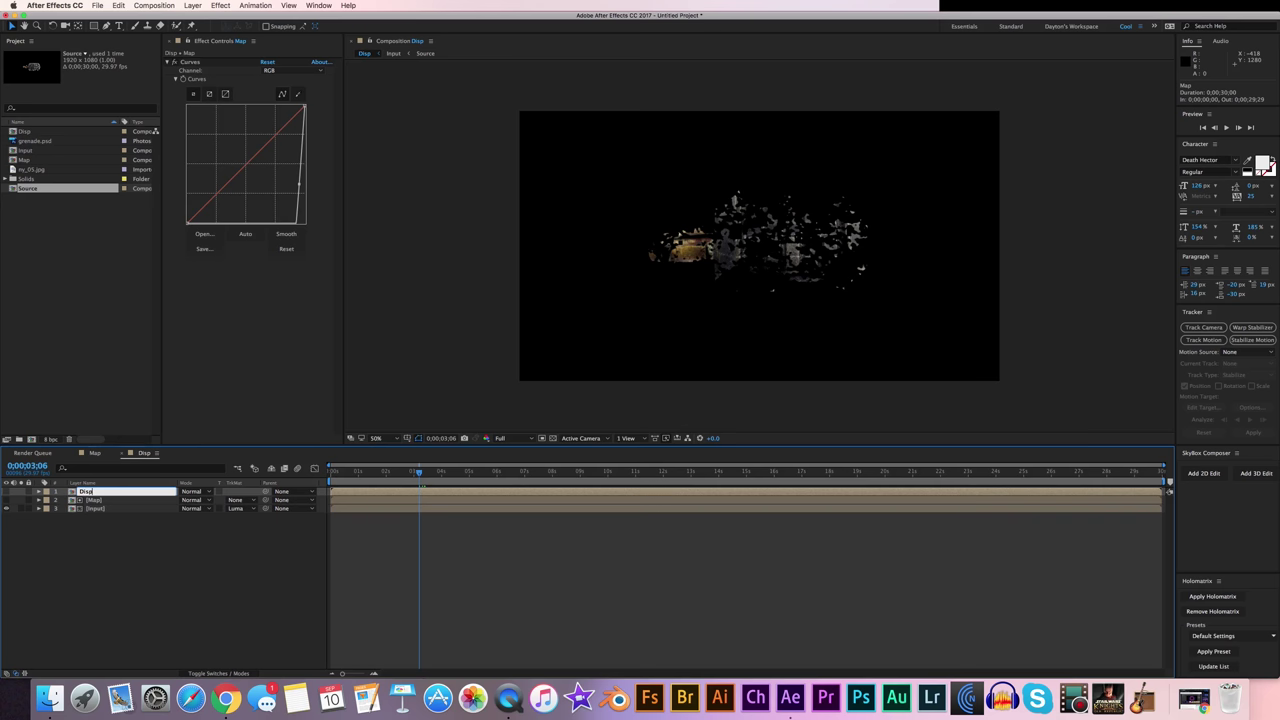
Add an adjustment layer above the other layers and apply the Displacement Map effect to it.
right_click(133, 526)
mouse_move(149, 531)
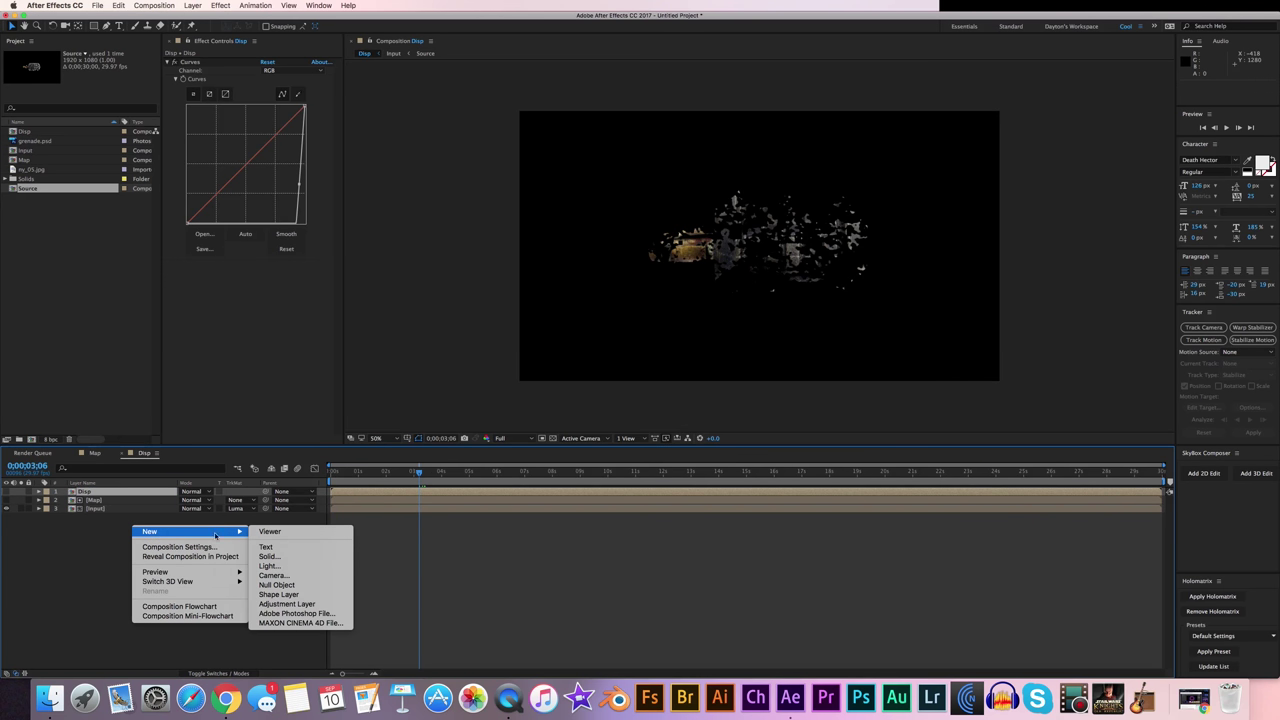
click(298, 604)
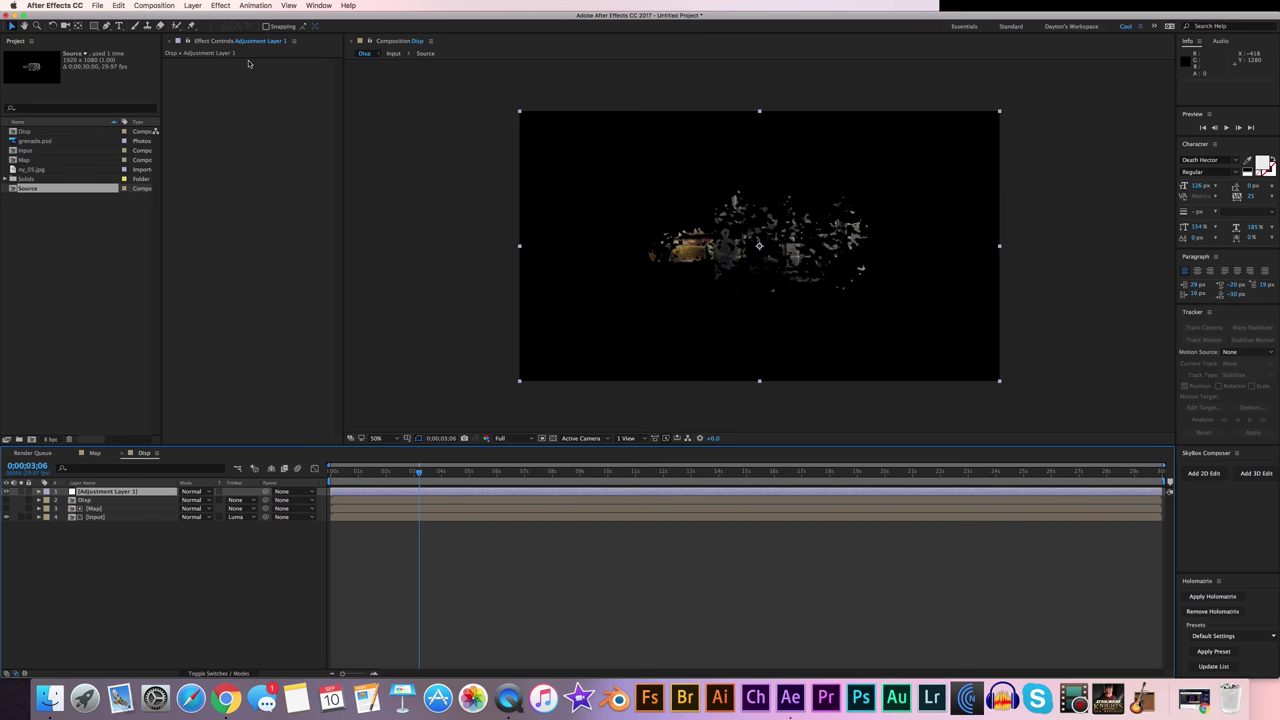
right_click(223, 114)
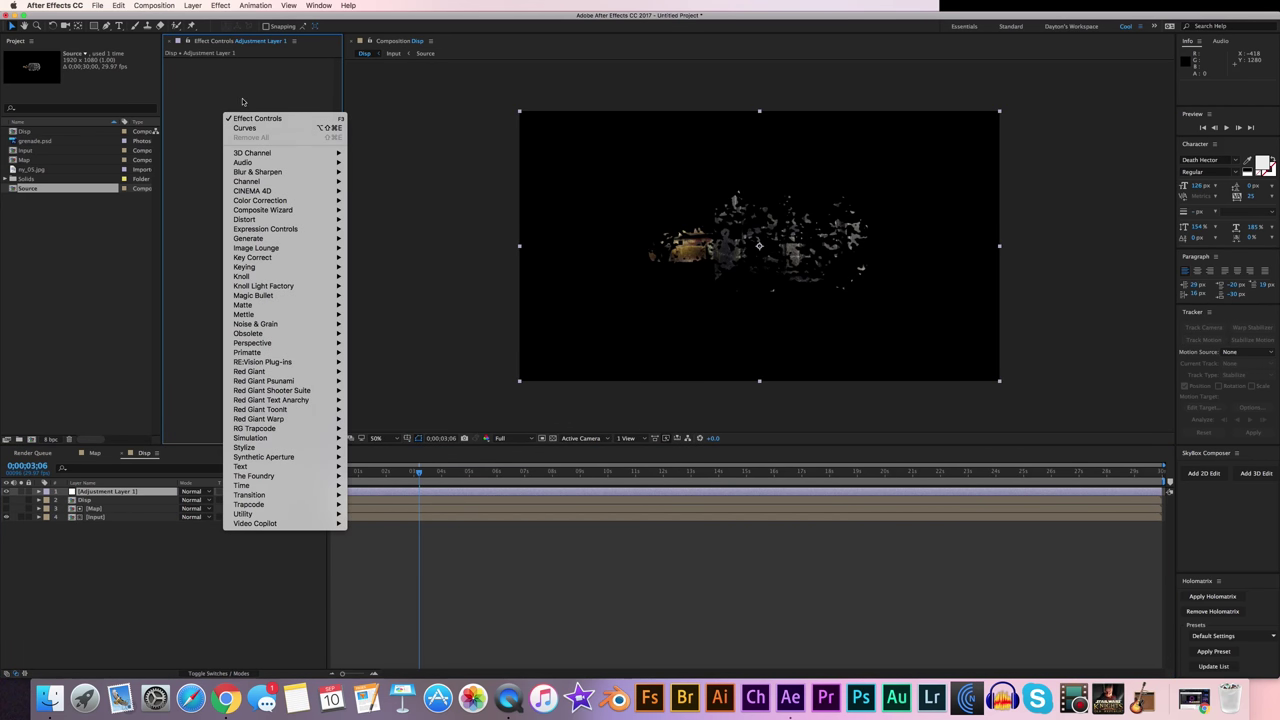
mouse_move(298, 222)
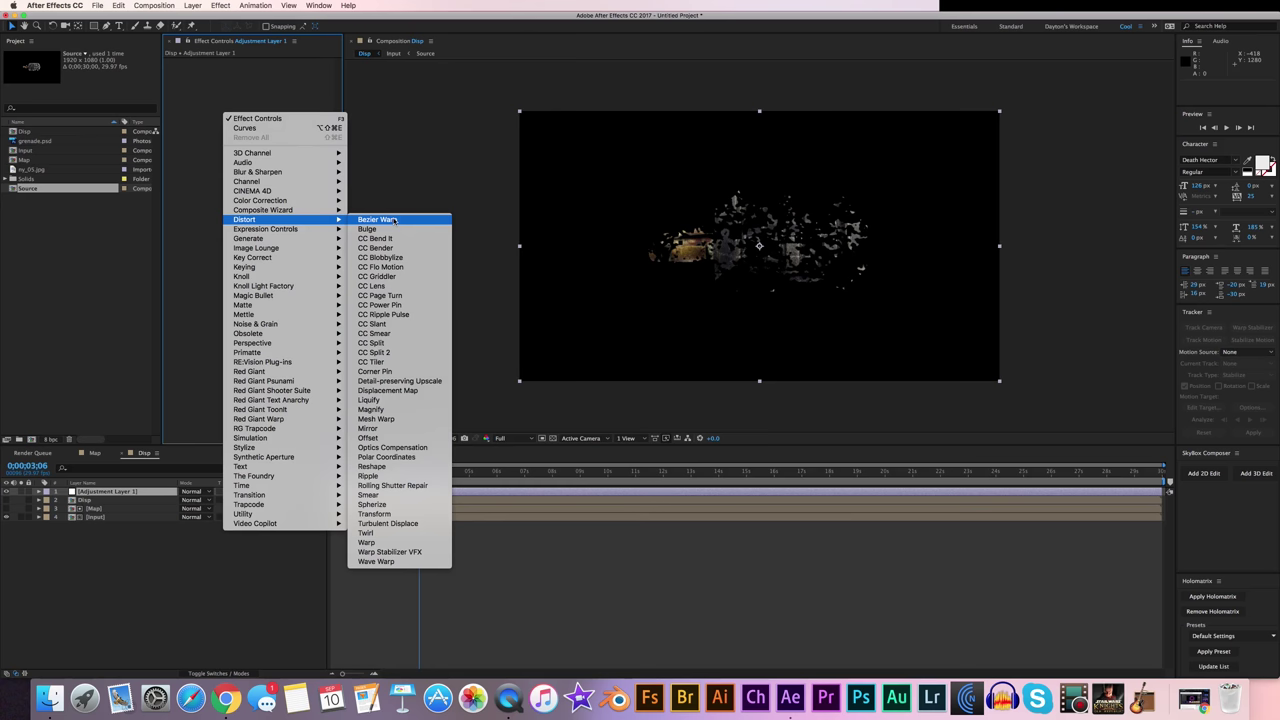
click(388, 390)
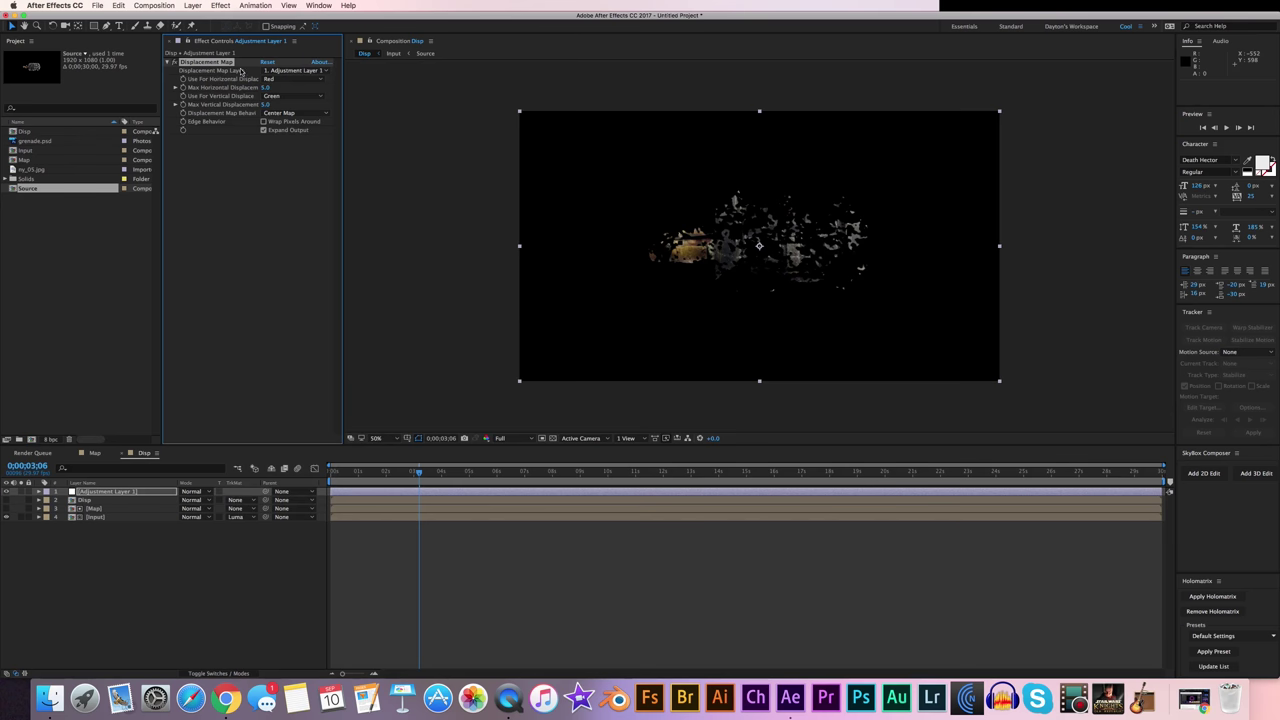
Use the Disp layer as the displacement map layer, and try a max horizontal displacement of 136 before undoing it.
click(292, 71)
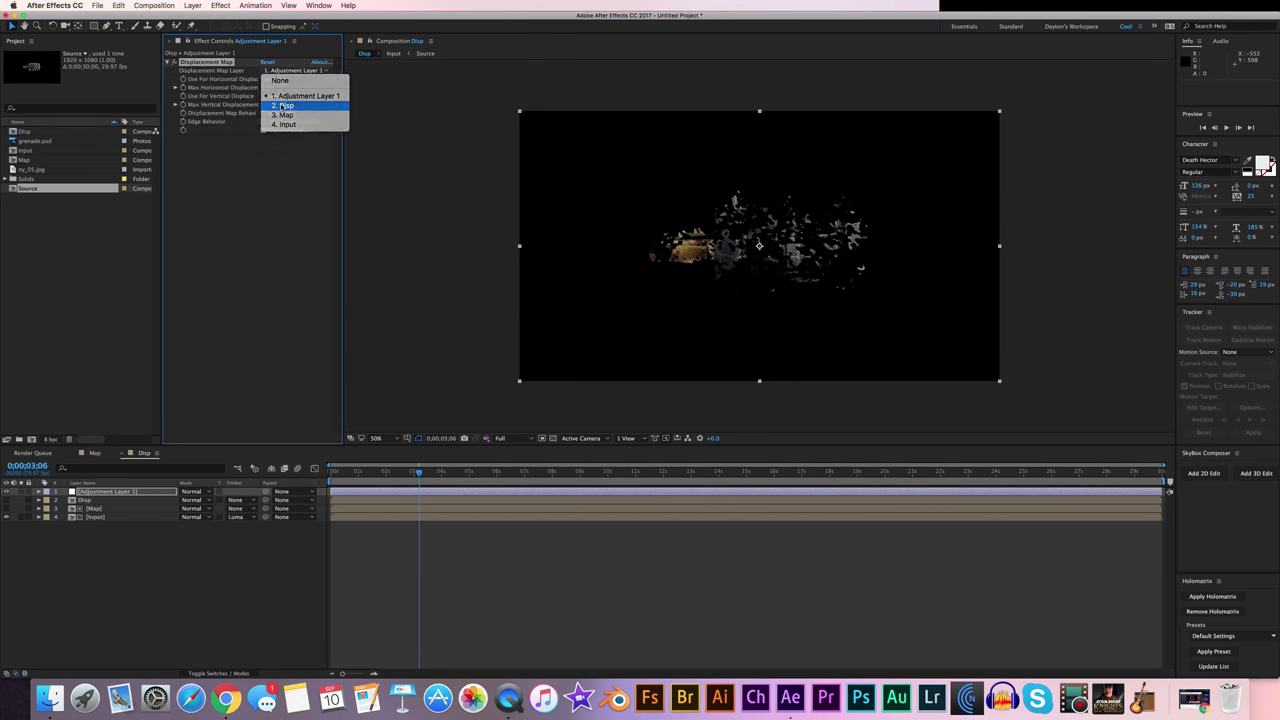
click(285, 105)
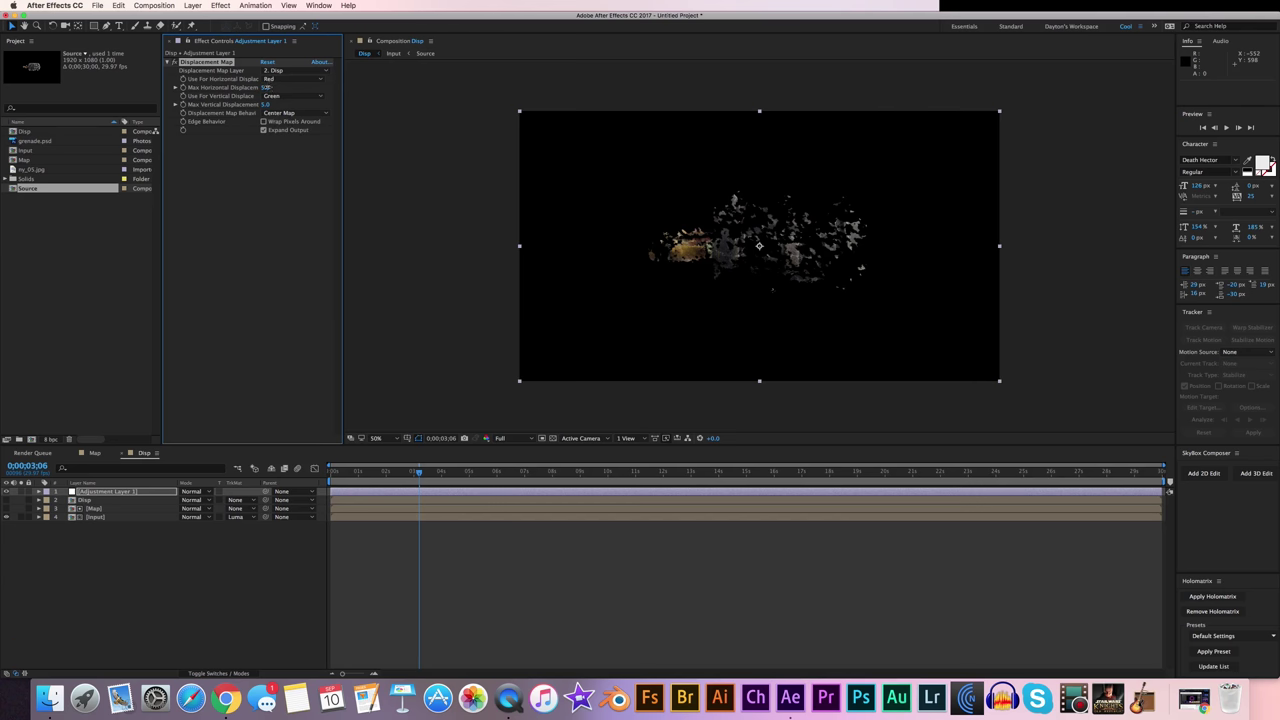
drag(266, 87, 355, 109)
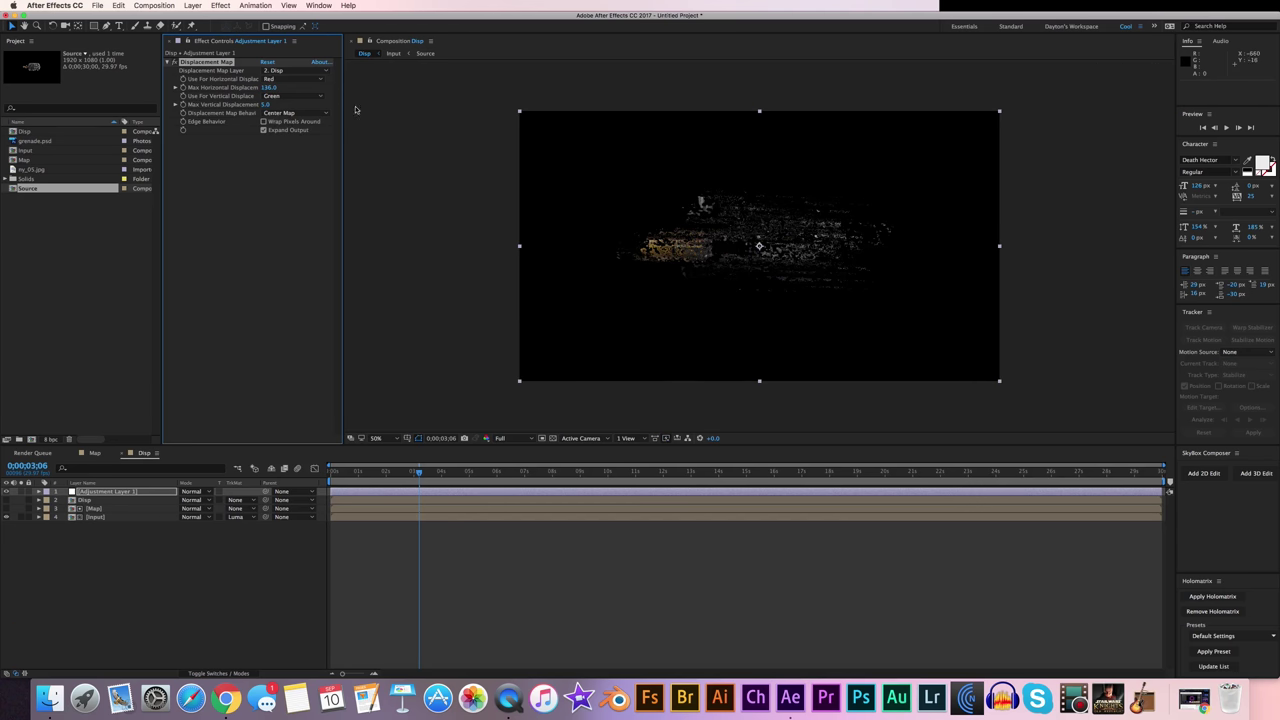
key(super+z)
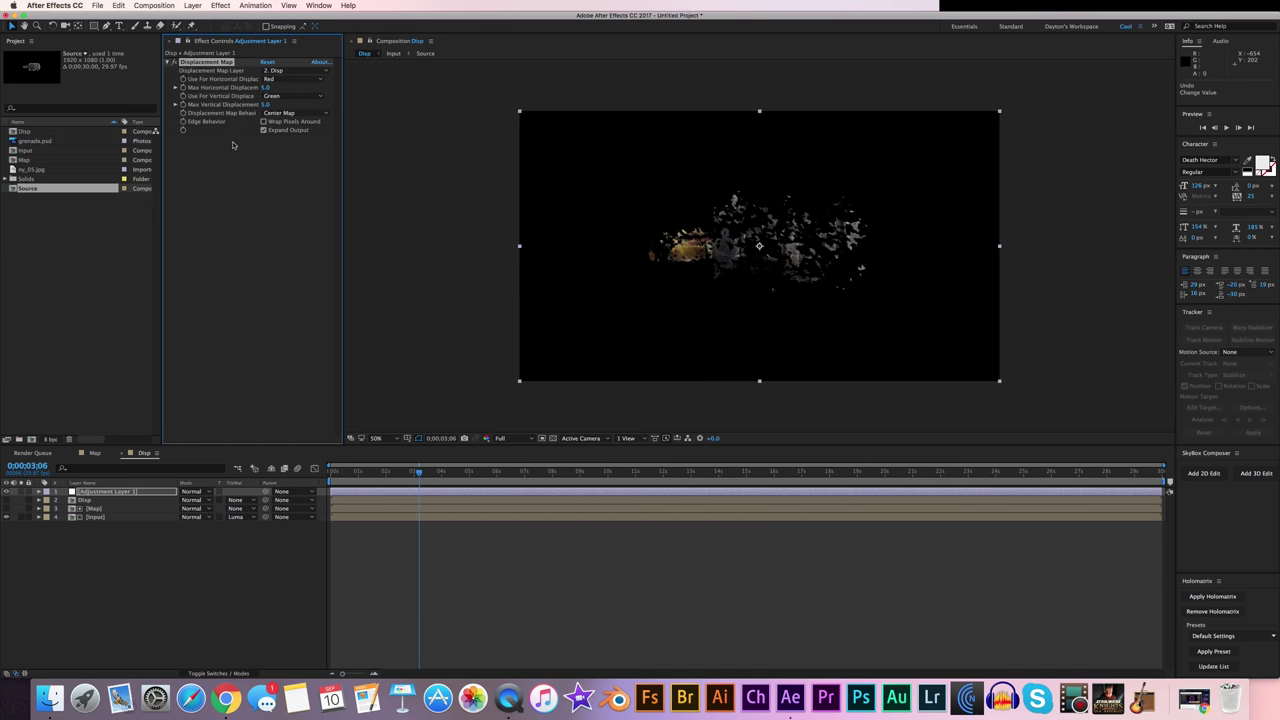
Add a Transform effect to the adjustment layer below Displacement Map.
right_click(221, 183)
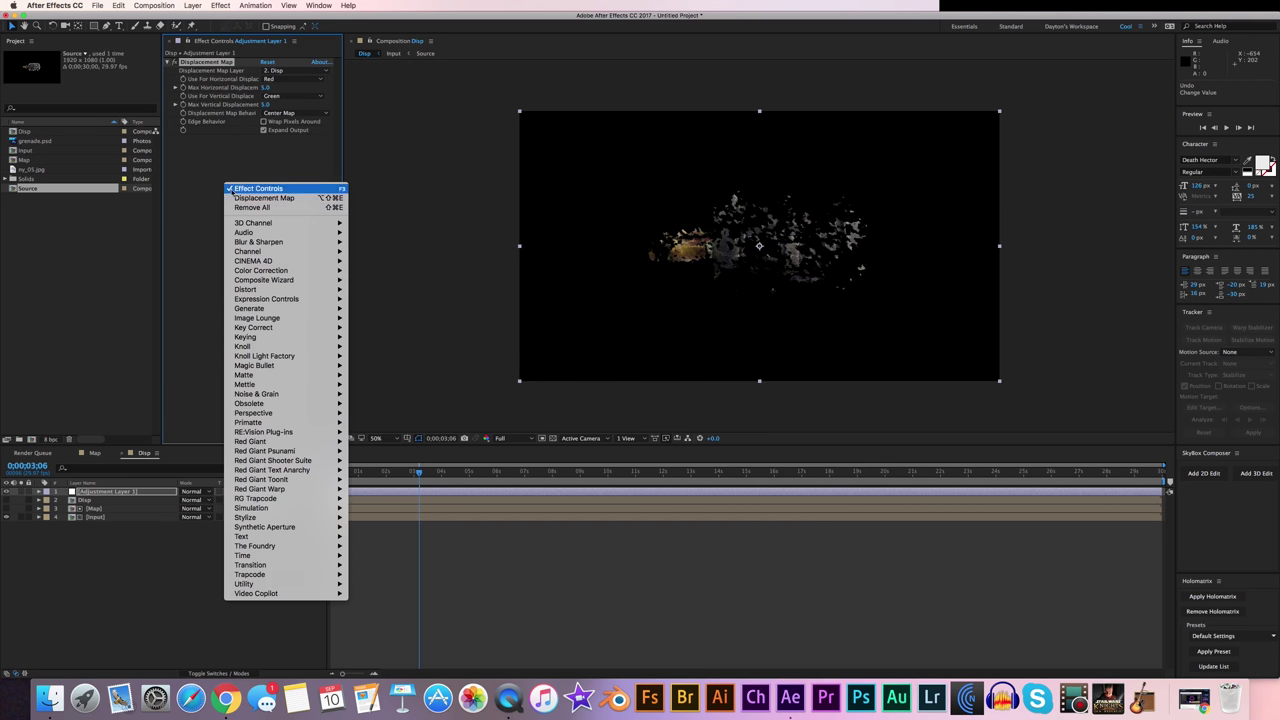
mouse_move(267, 289)
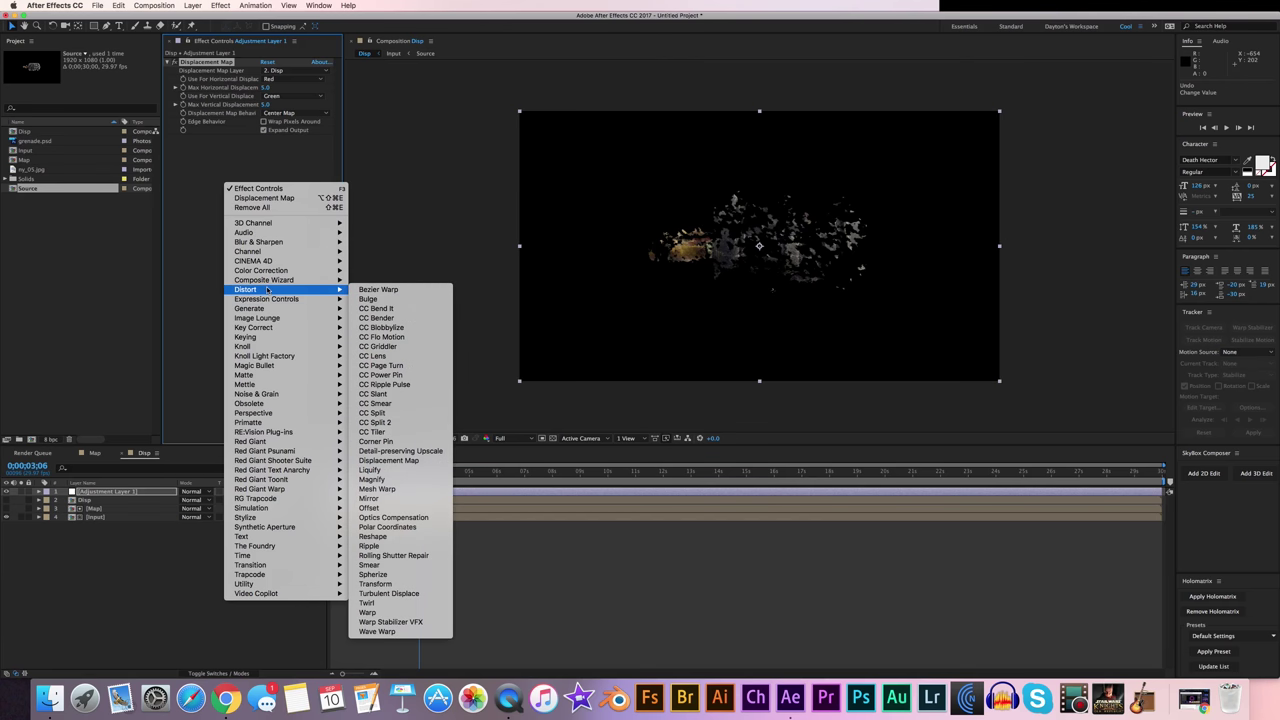
click(378, 584)
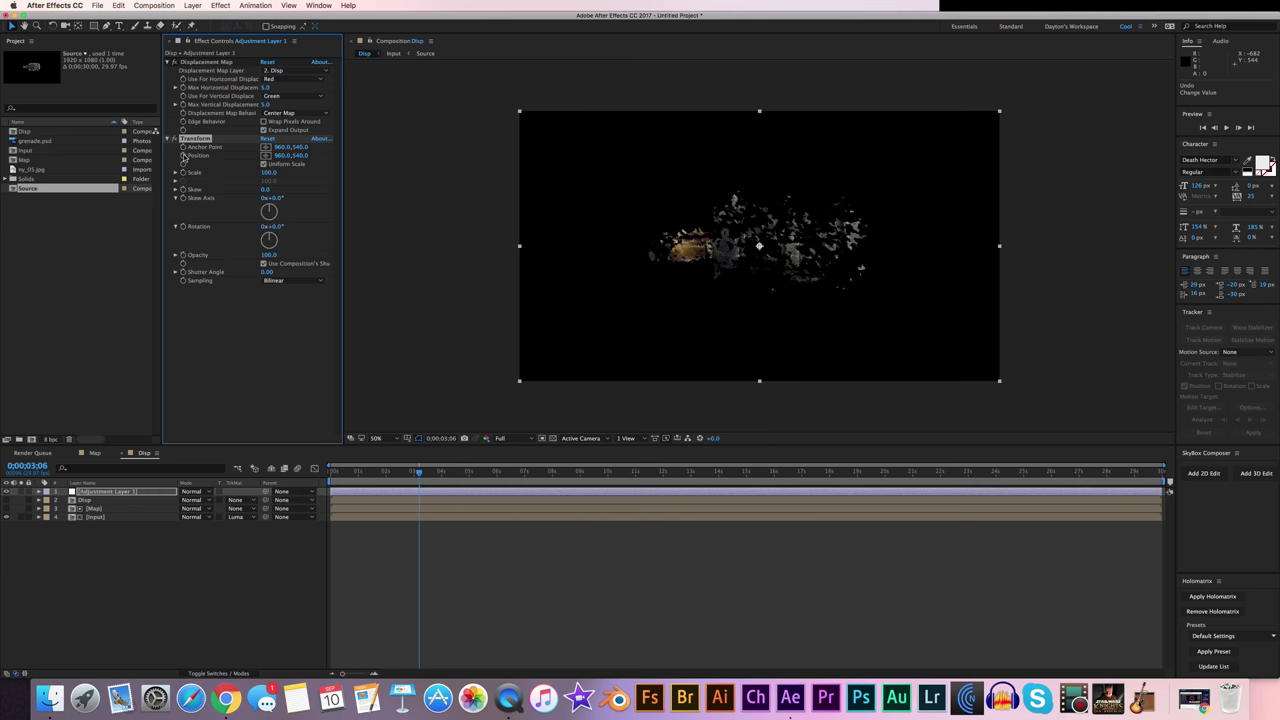
Give Transform's Position an expression adding an array of the Displacement Map's Max Horizontal Displacement and Max Vertical Displacement to value.
alt+click(183, 156)
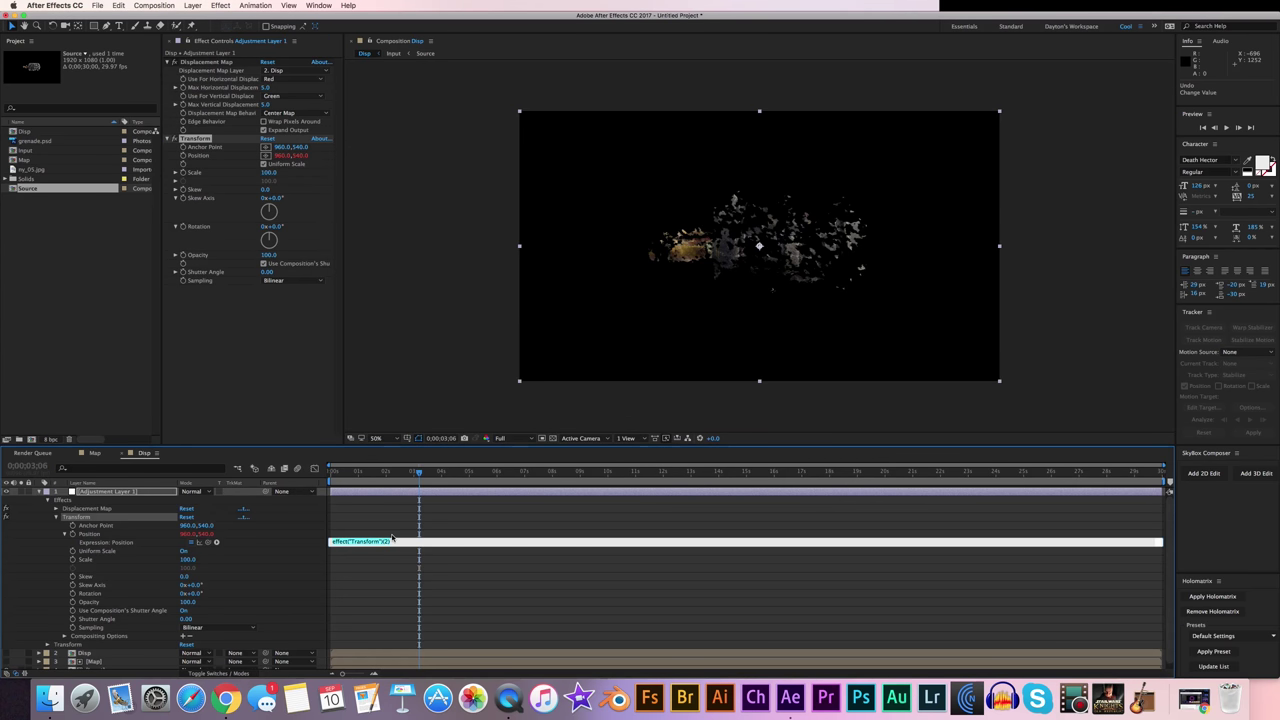
text(value+[)
drag(208, 542, 227, 90)
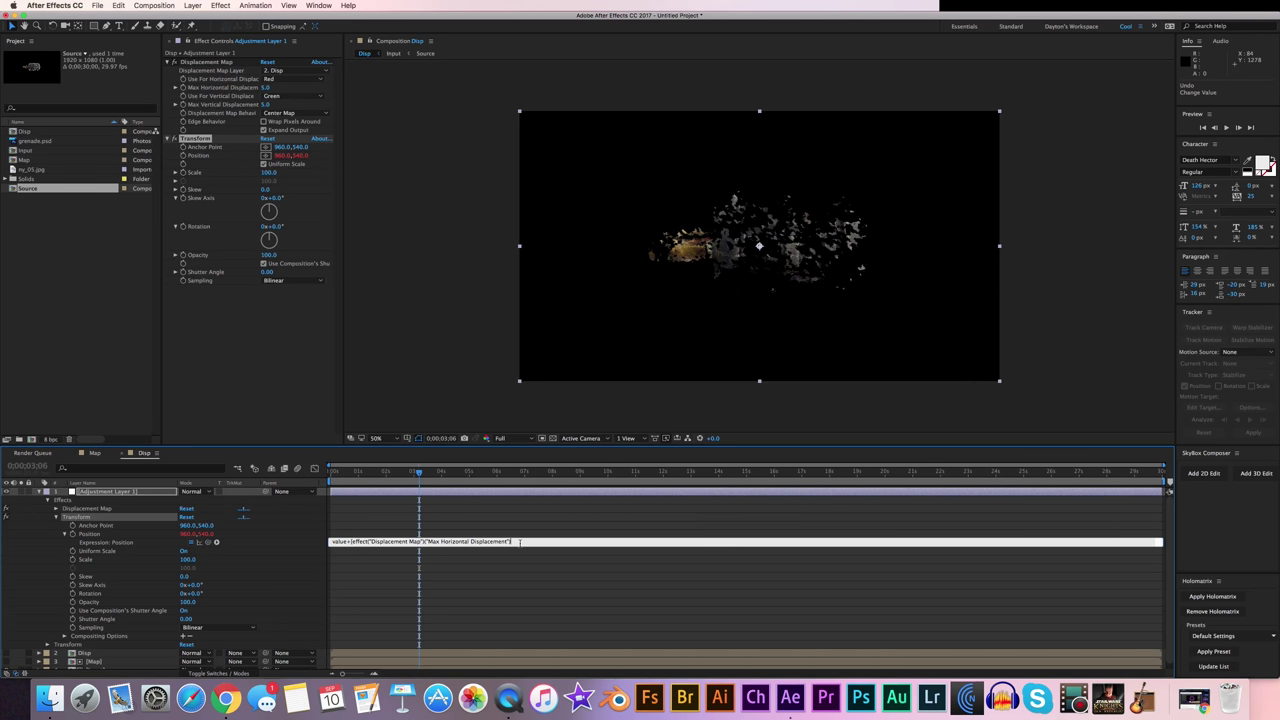
text(,)
drag(209, 542, 227, 104)
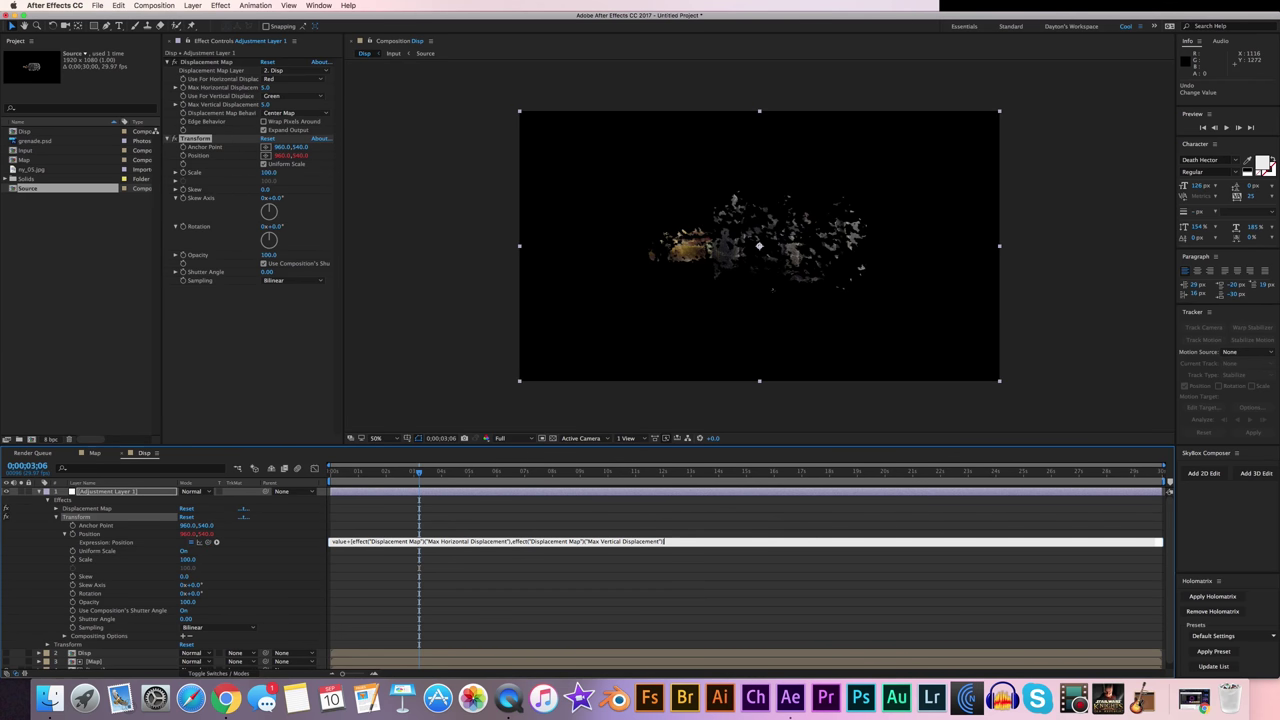
click(706, 534)
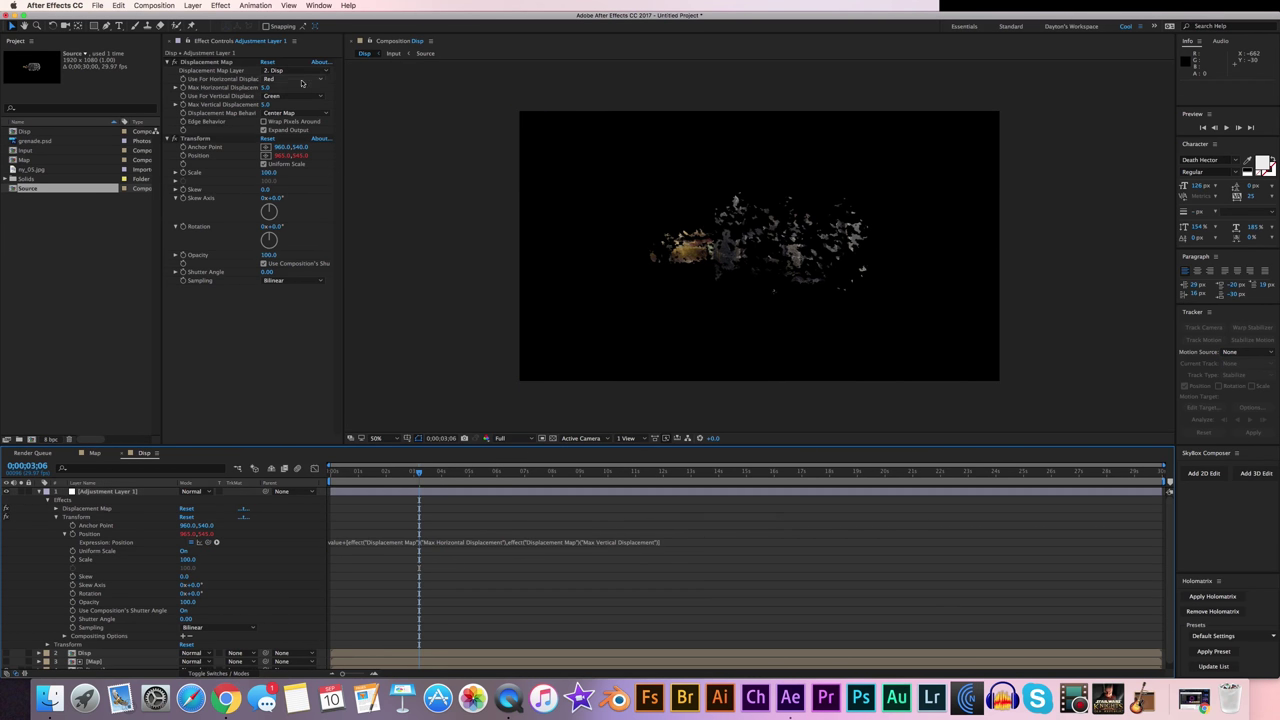
Set the Displacement Map's max horizontal displacement to -56 and max vertical displacement to 20.
drag(267, 88, 201, 104)
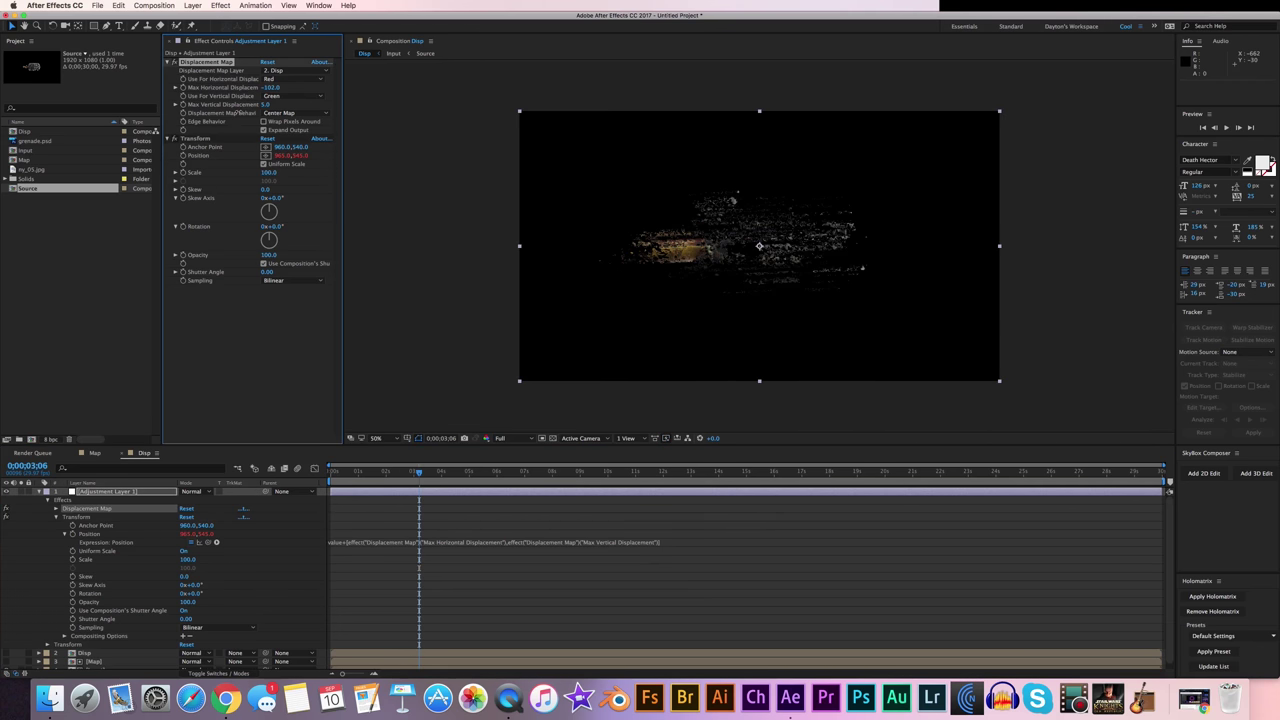
key(super+z)
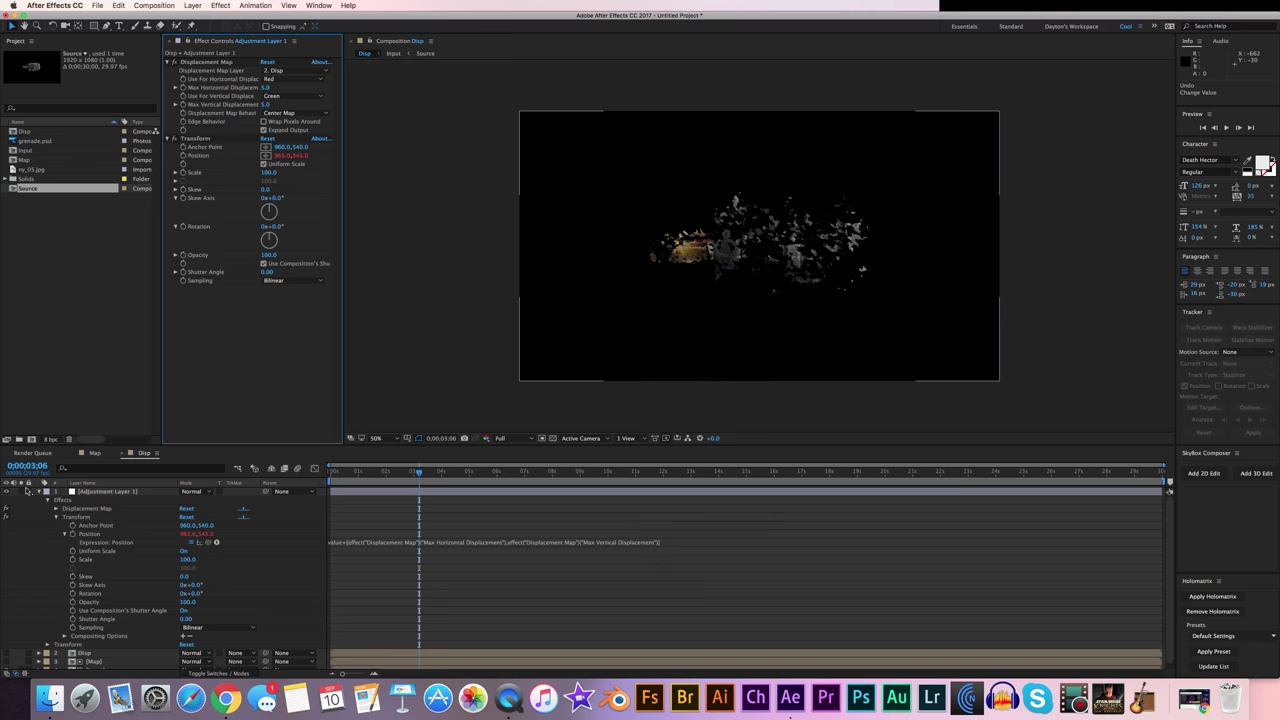
click(39, 491)
mouse_move(266, 88)
mouse_down()
mouse_move(293, 84)
mouse_move(262, 88)
mouse_move(281, 105)
mouse_move(247, 88)
mouse_up()
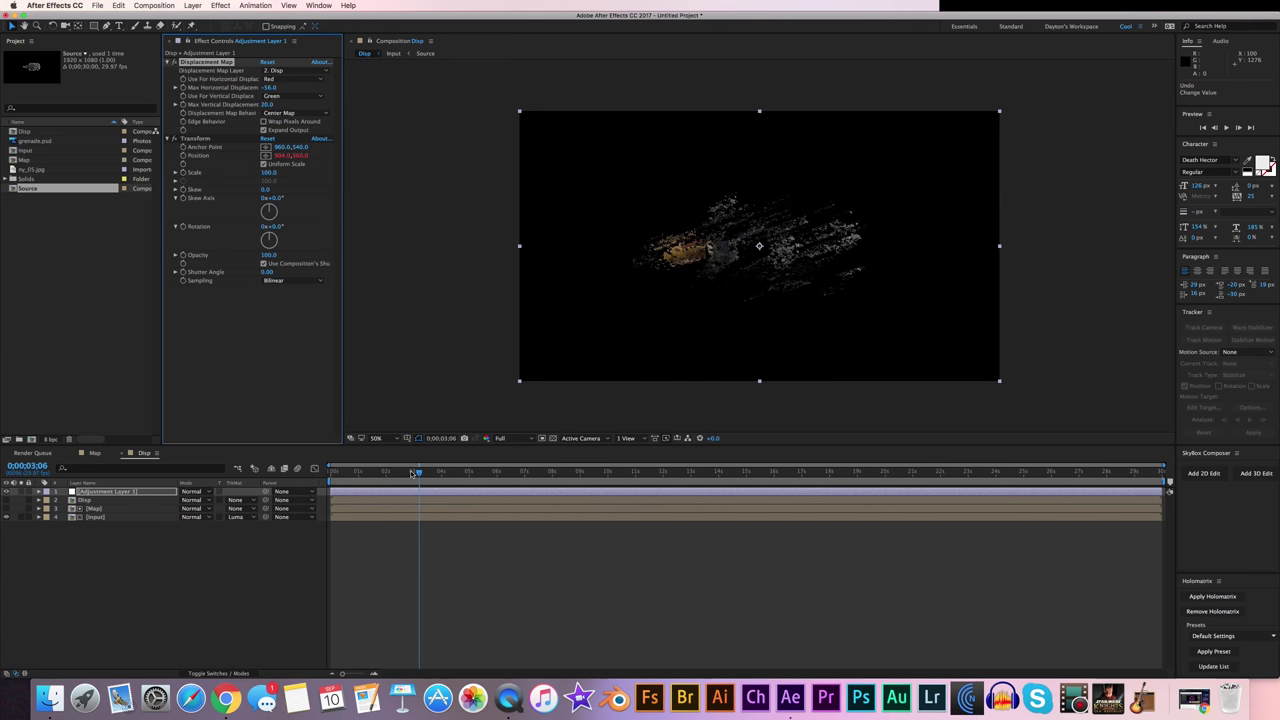
Play the disintegration from about one second and lower the preview resolution to Half.
drag(412, 473, 364, 473)
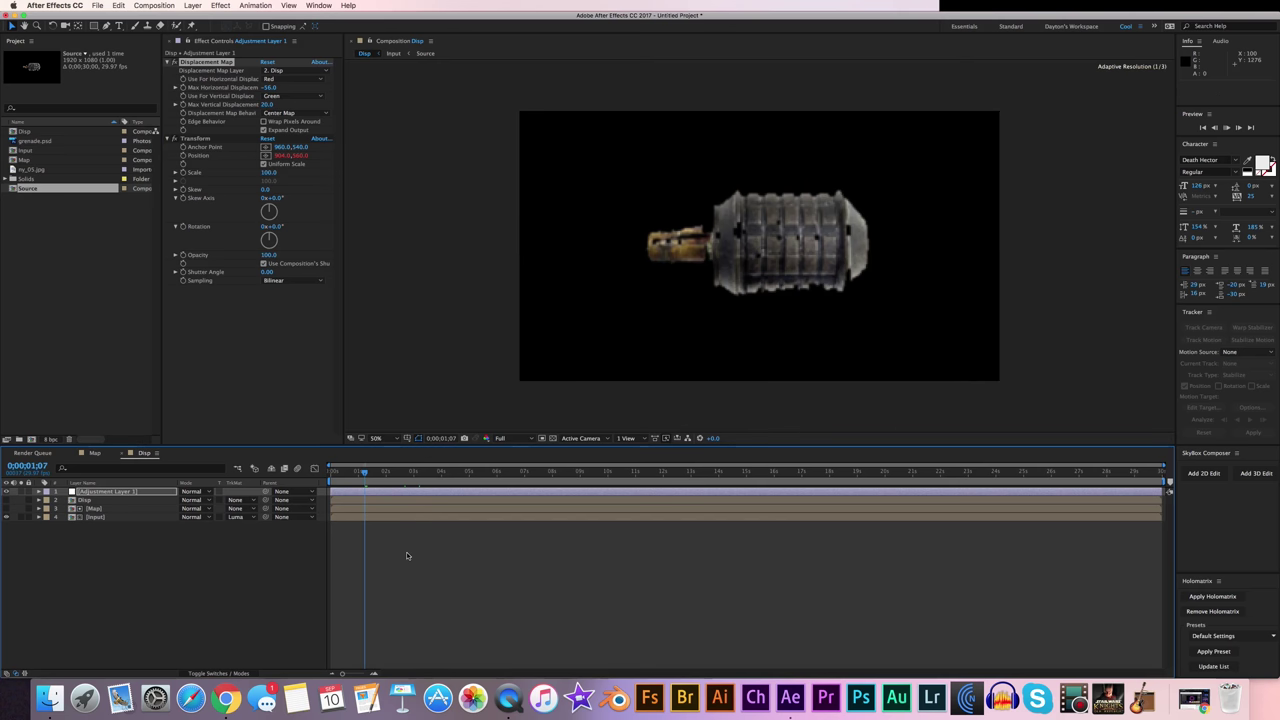
key(space)
key(space)
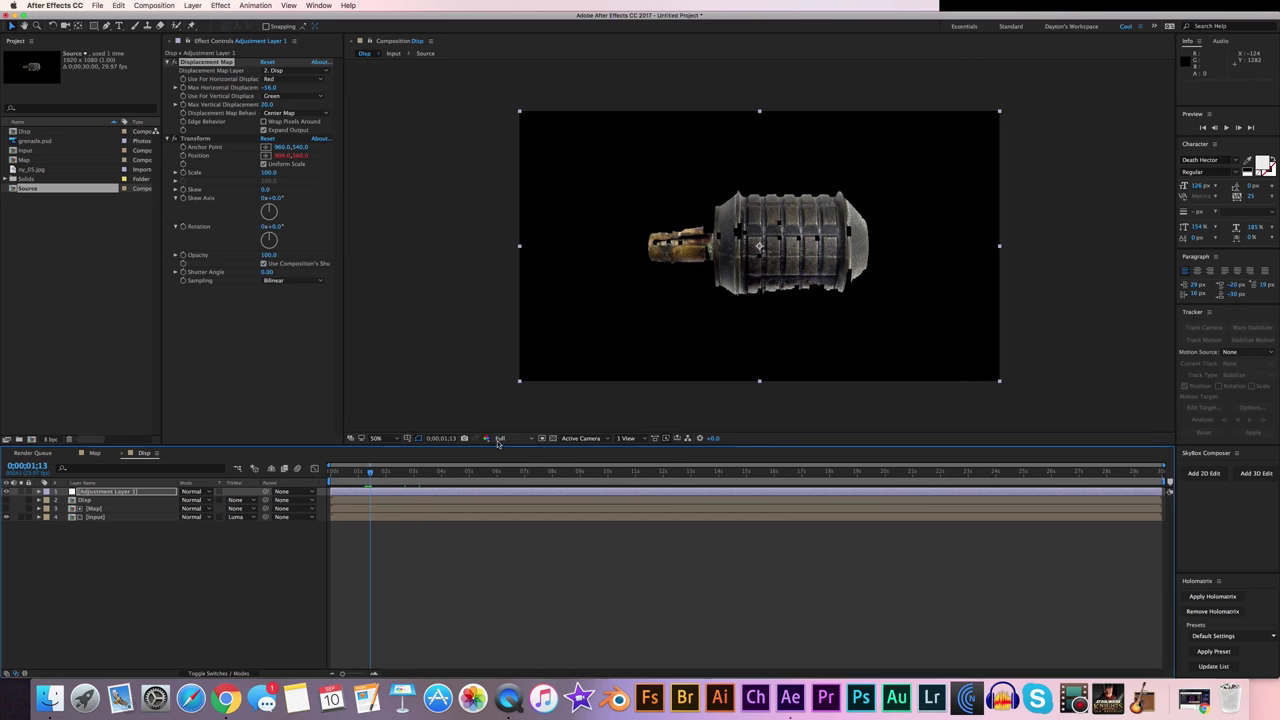
click(501, 439)
click(506, 471)
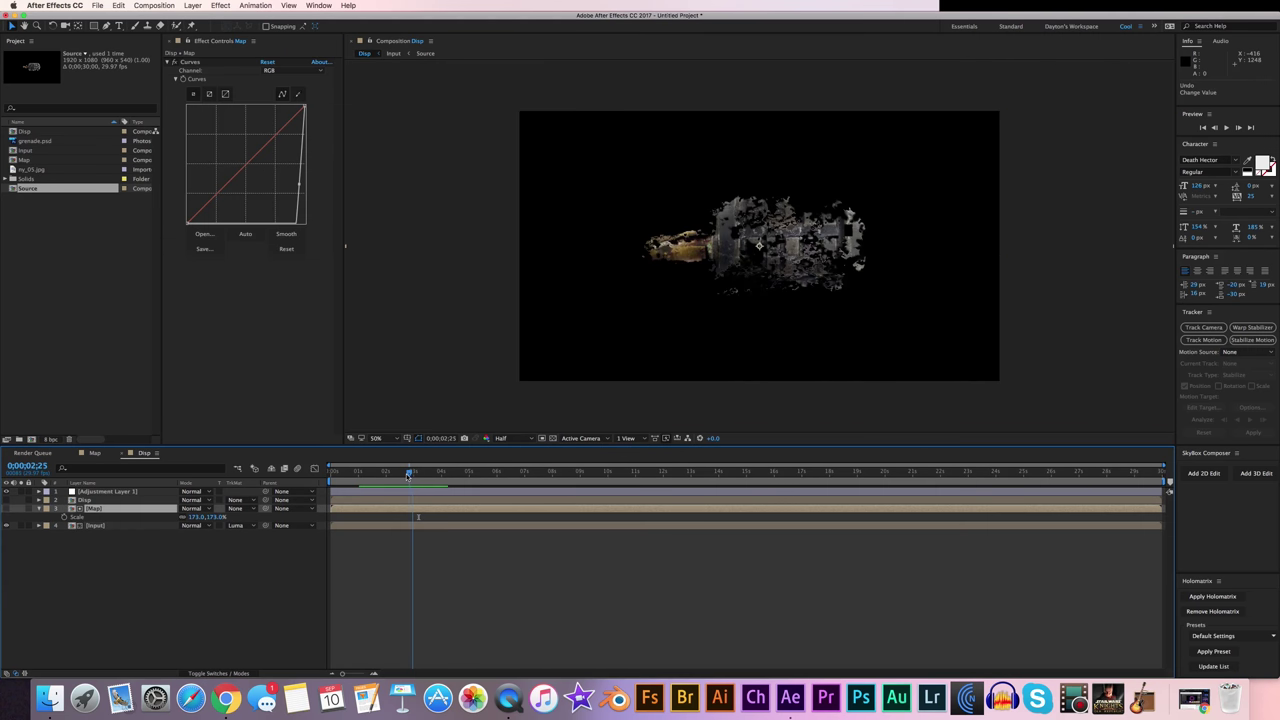
Scale the Map matte layer to 118% and preview the disintegration from just before two seconds.
drag(409, 476, 418, 477)
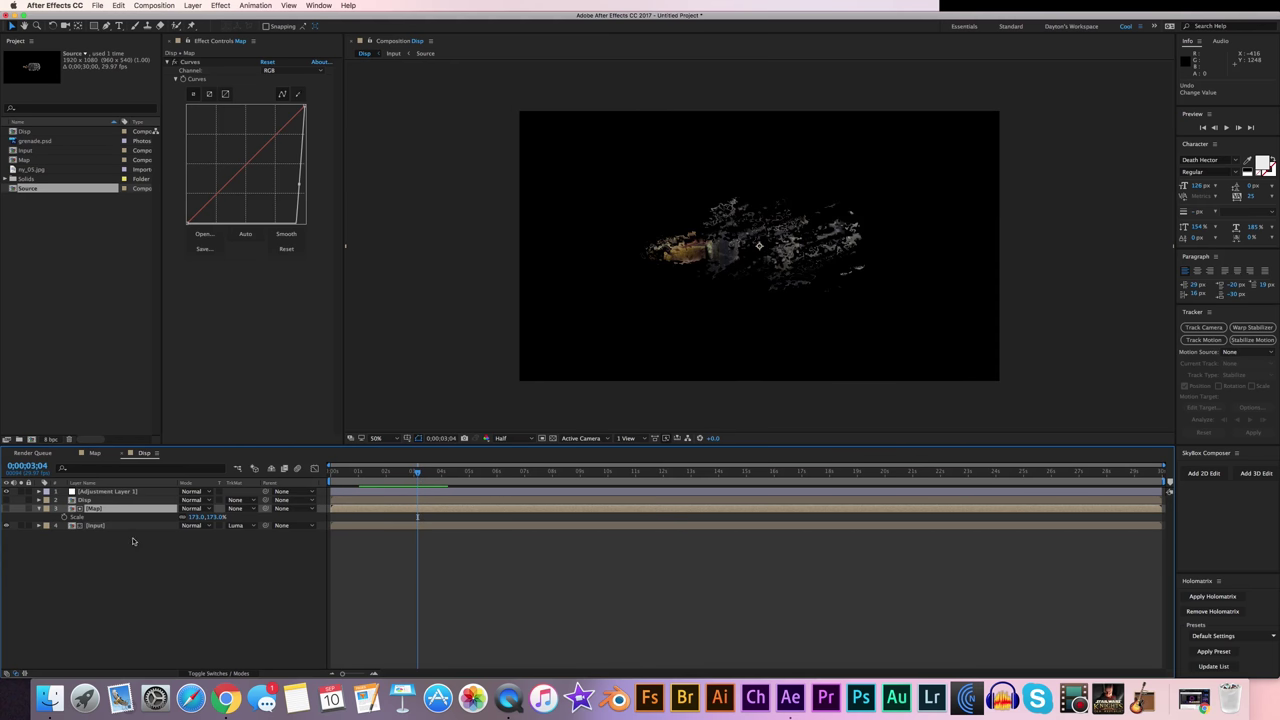
drag(190, 518, 268, 517)
click(383, 473)
key(space)
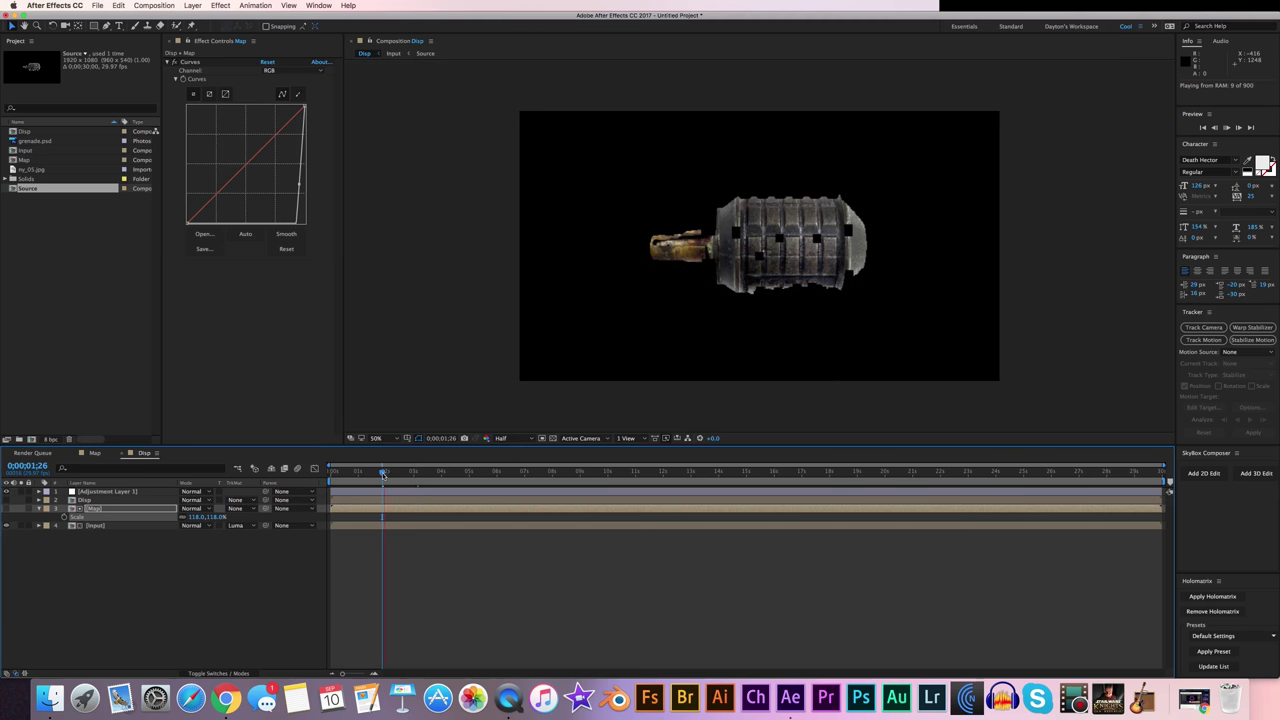
key(space)
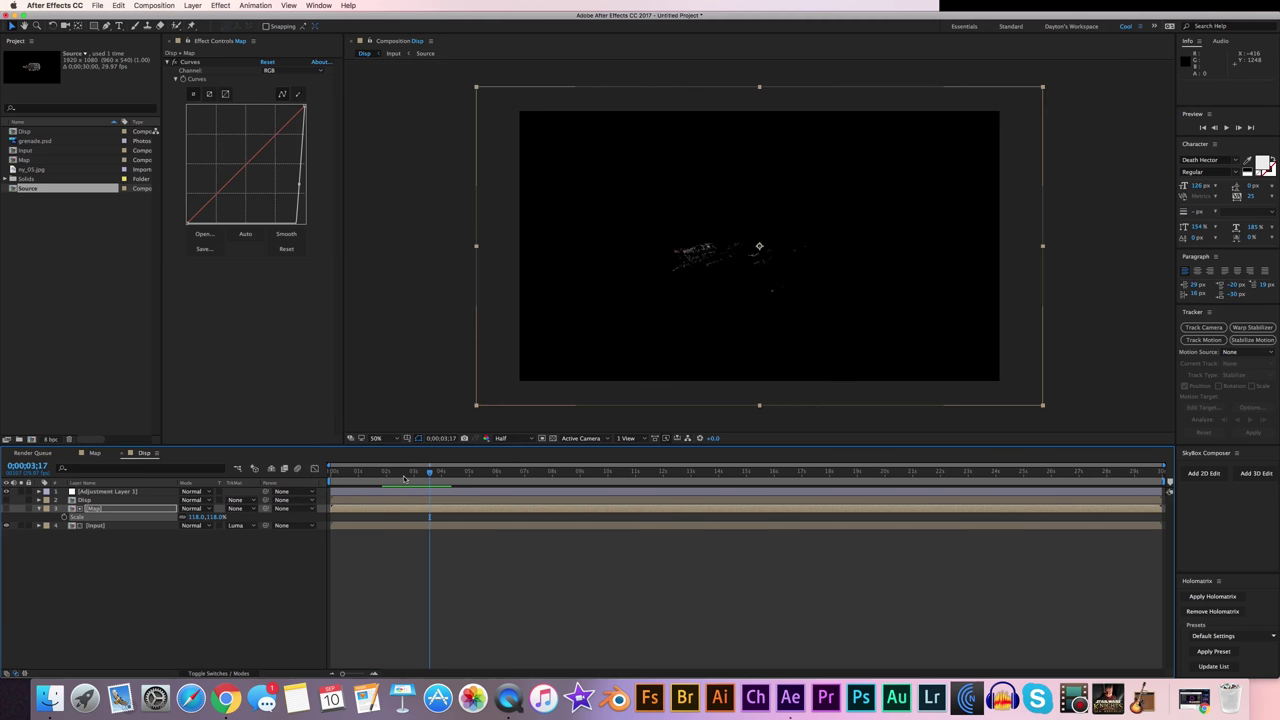
drag(397, 480, 394, 482)
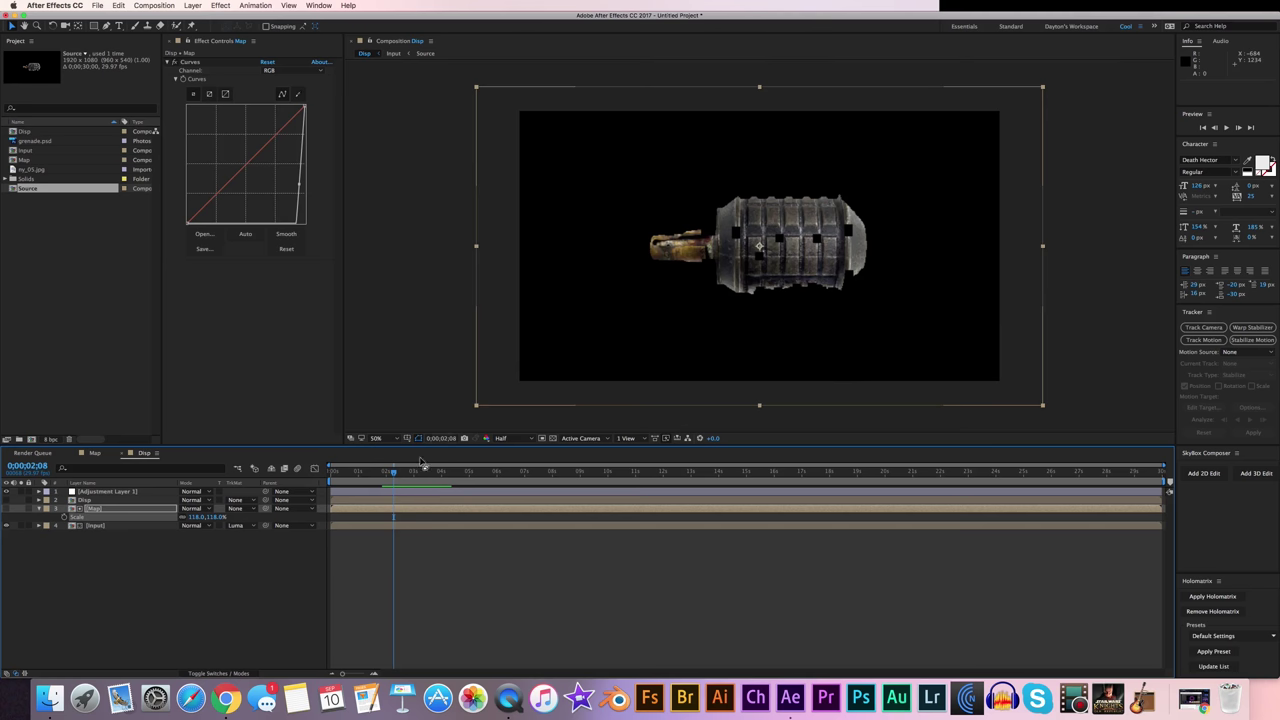
Create a new composition from the Disp composition.
click(15, 211)
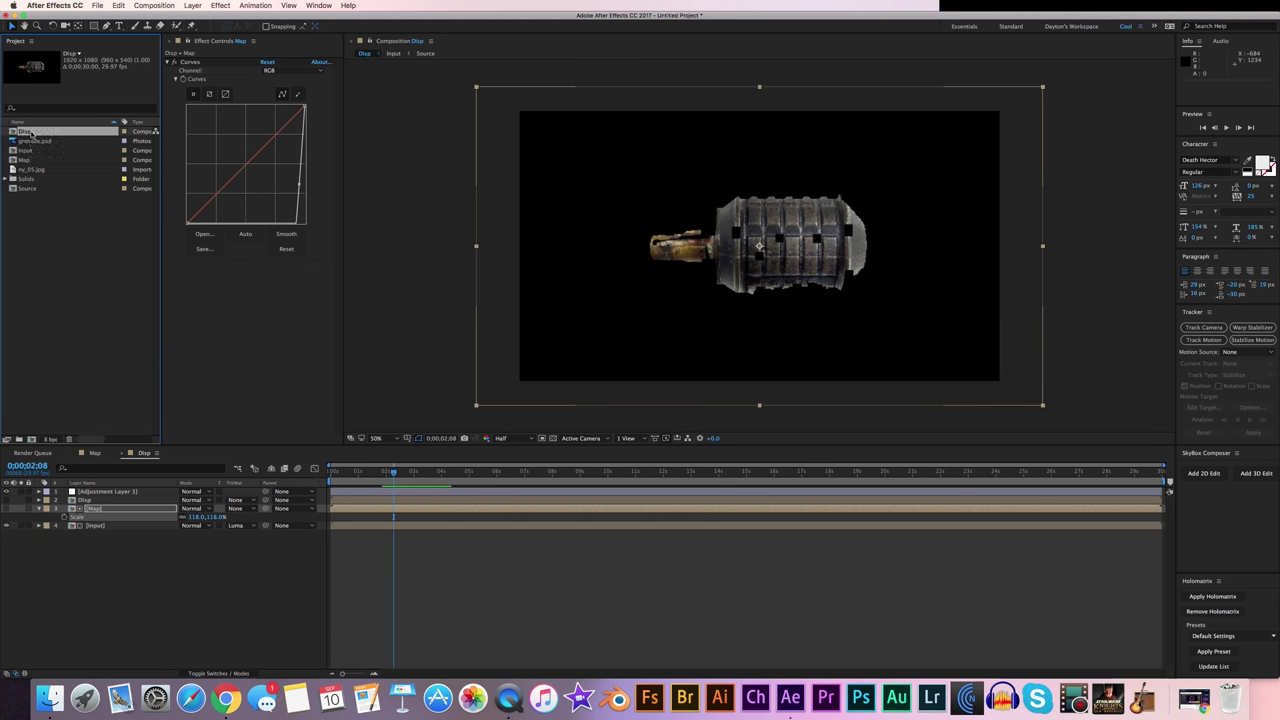
drag(29, 133, 36, 439)
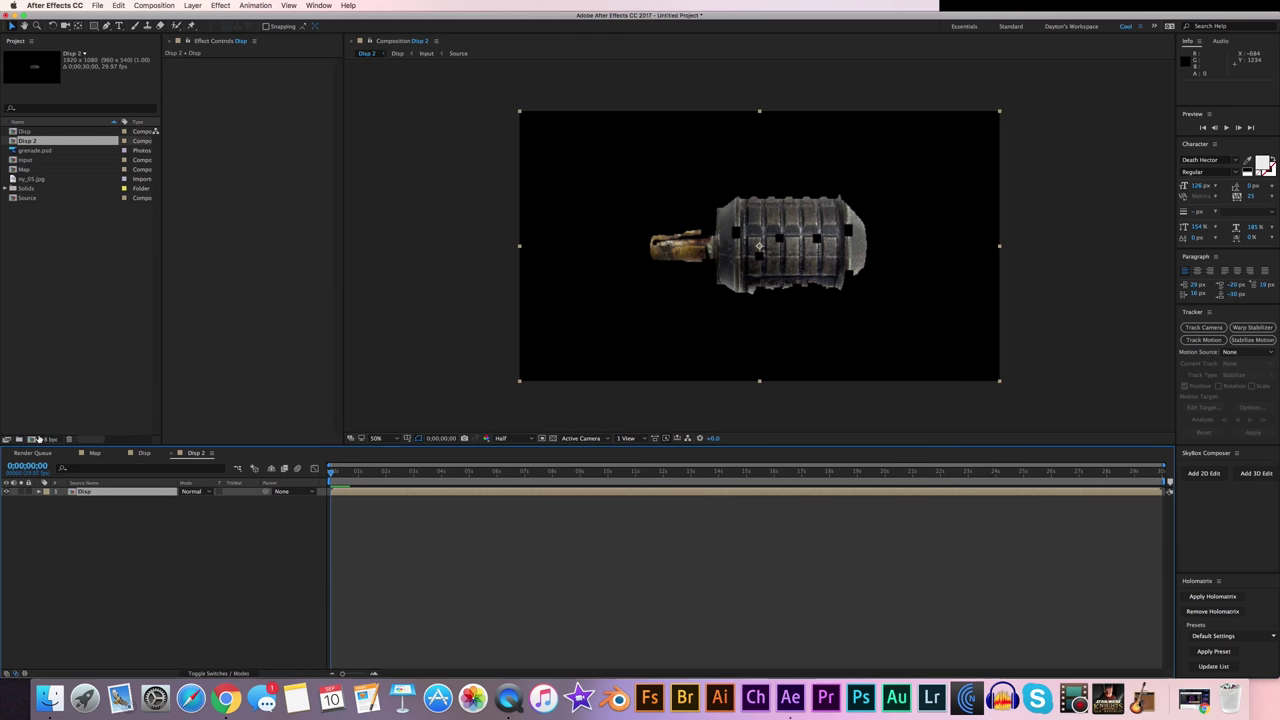
Duplicate the Disp layer in the new composition and hide the lower copy.
click(105, 496)
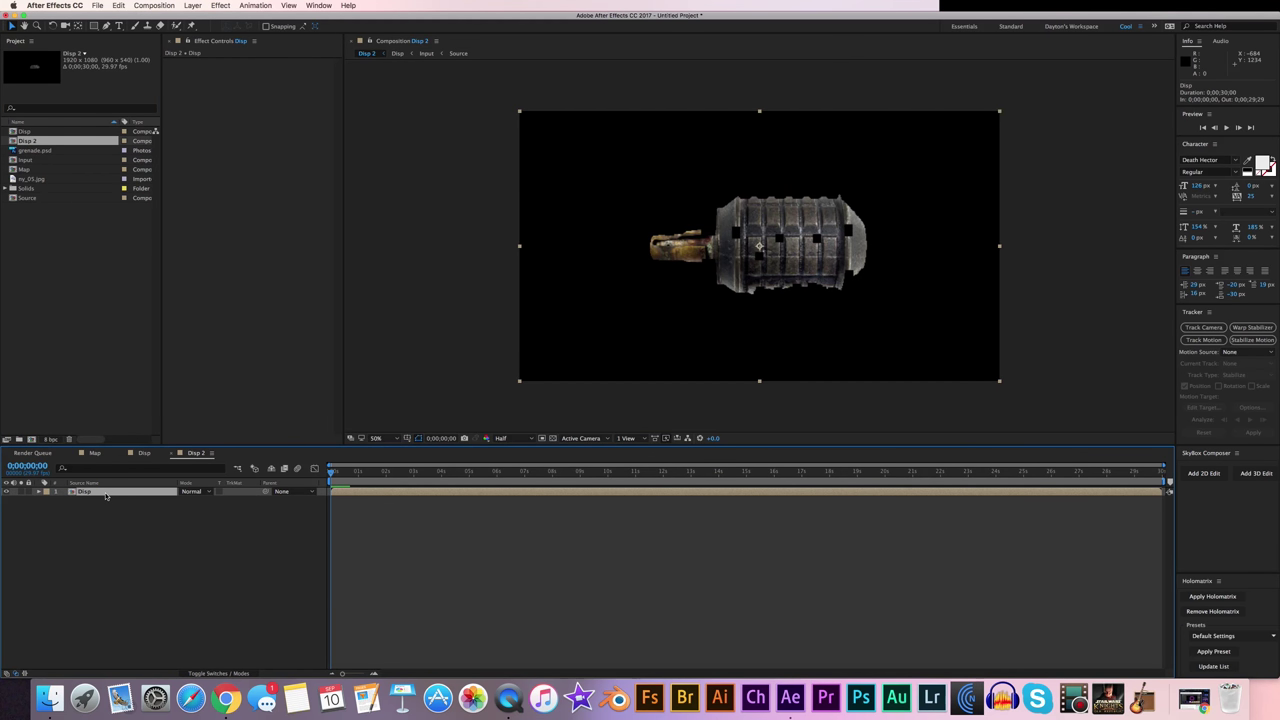
key(super+d)
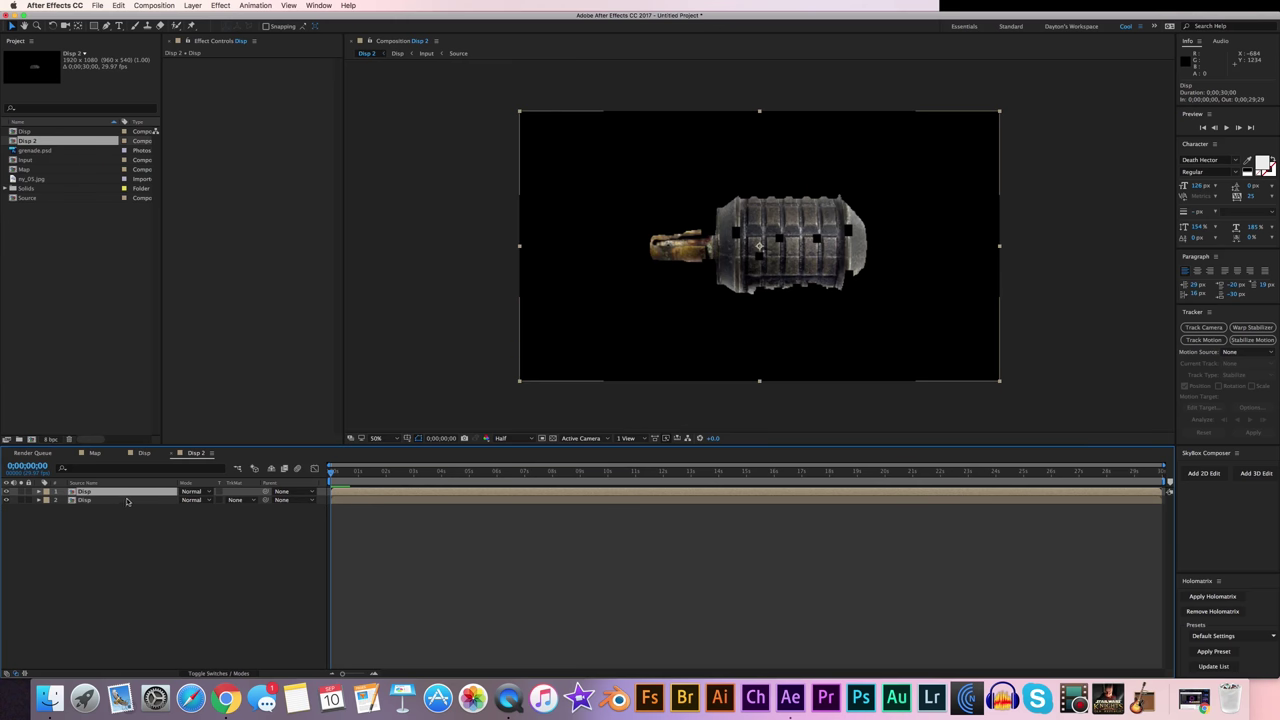
click(89, 500)
click(7, 500)
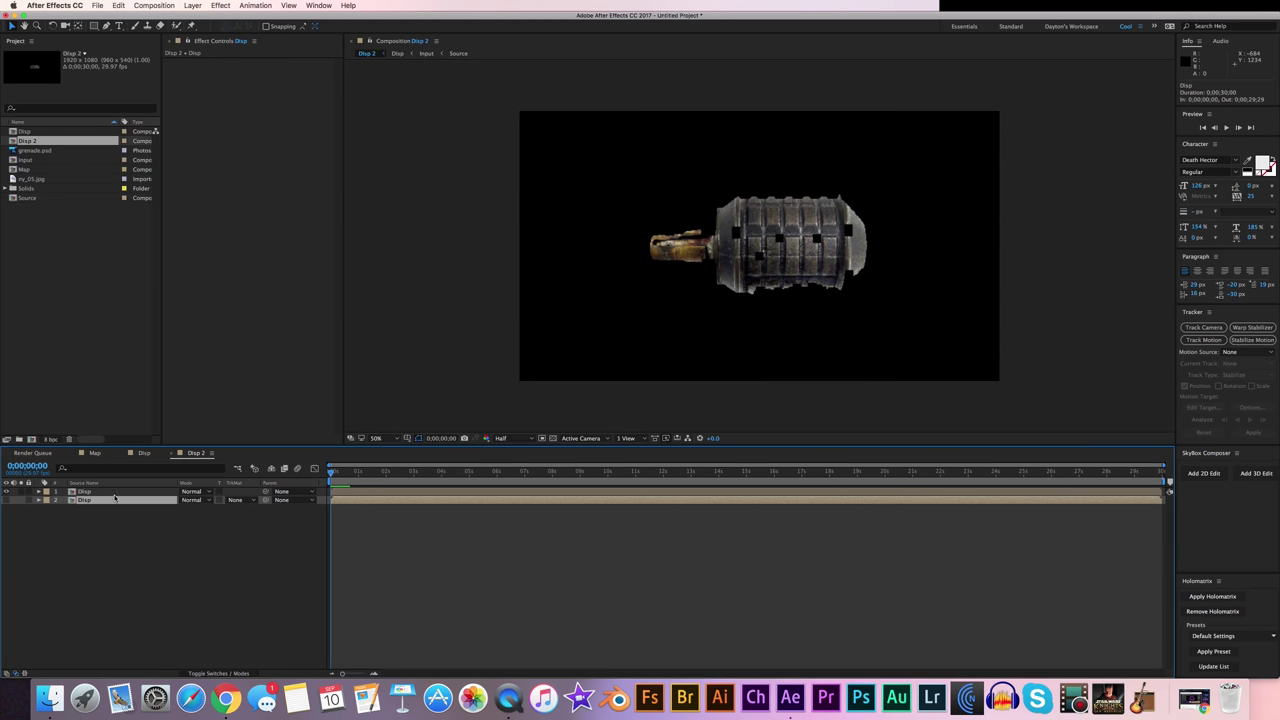
Apply the Tint effect to the upper Disp layer.
click(114, 492)
scroll(643, 299, up, 1)
key(comma)
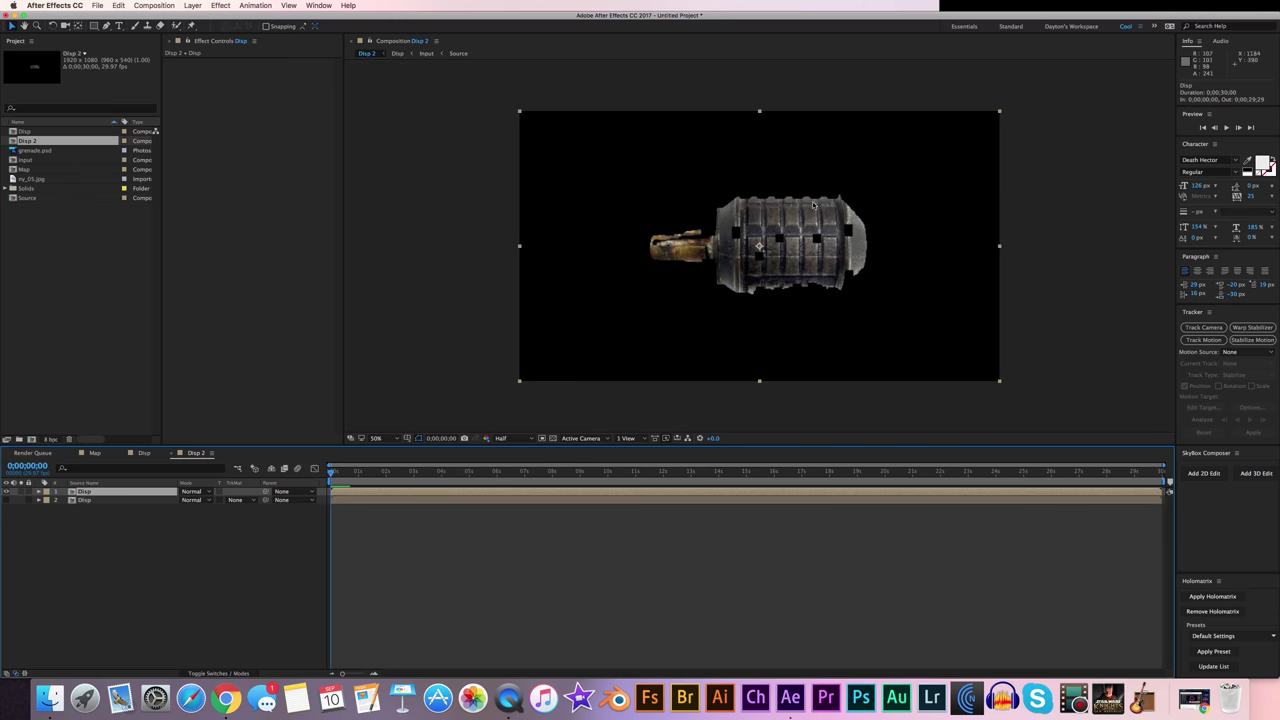
key(slash)
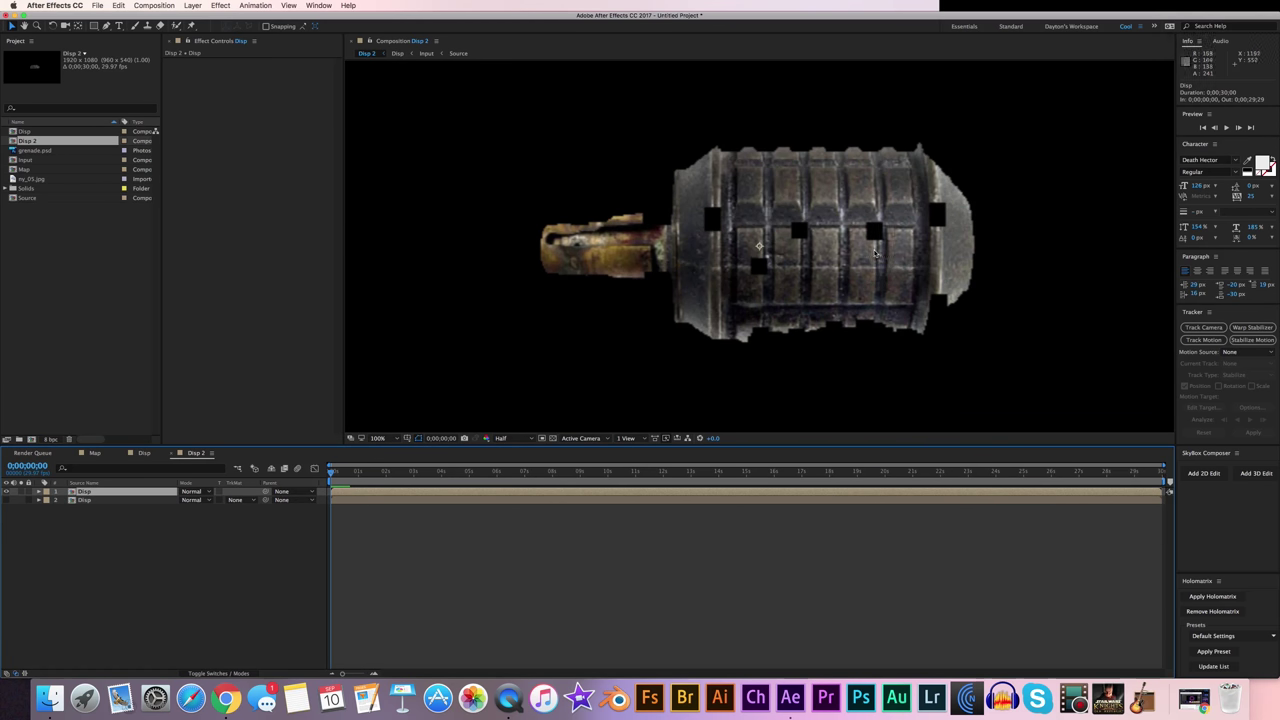
key(comma)
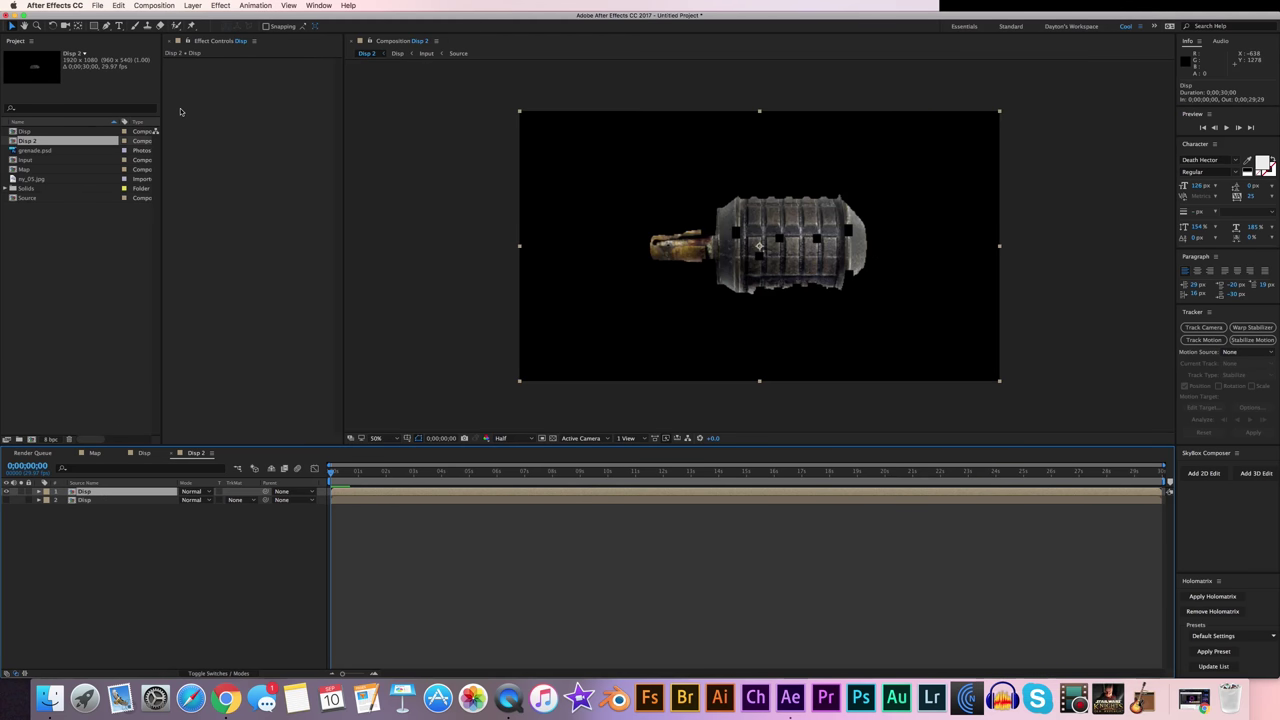
right_click(227, 108)
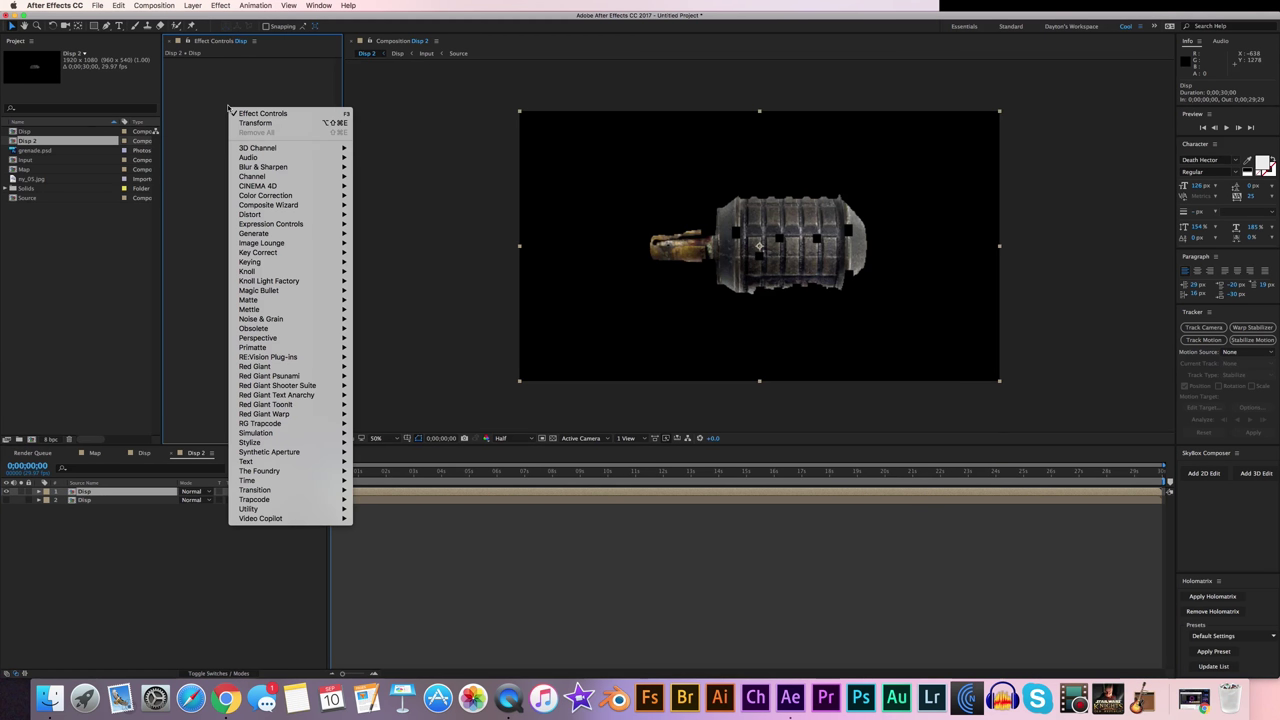
mouse_move(276, 197)
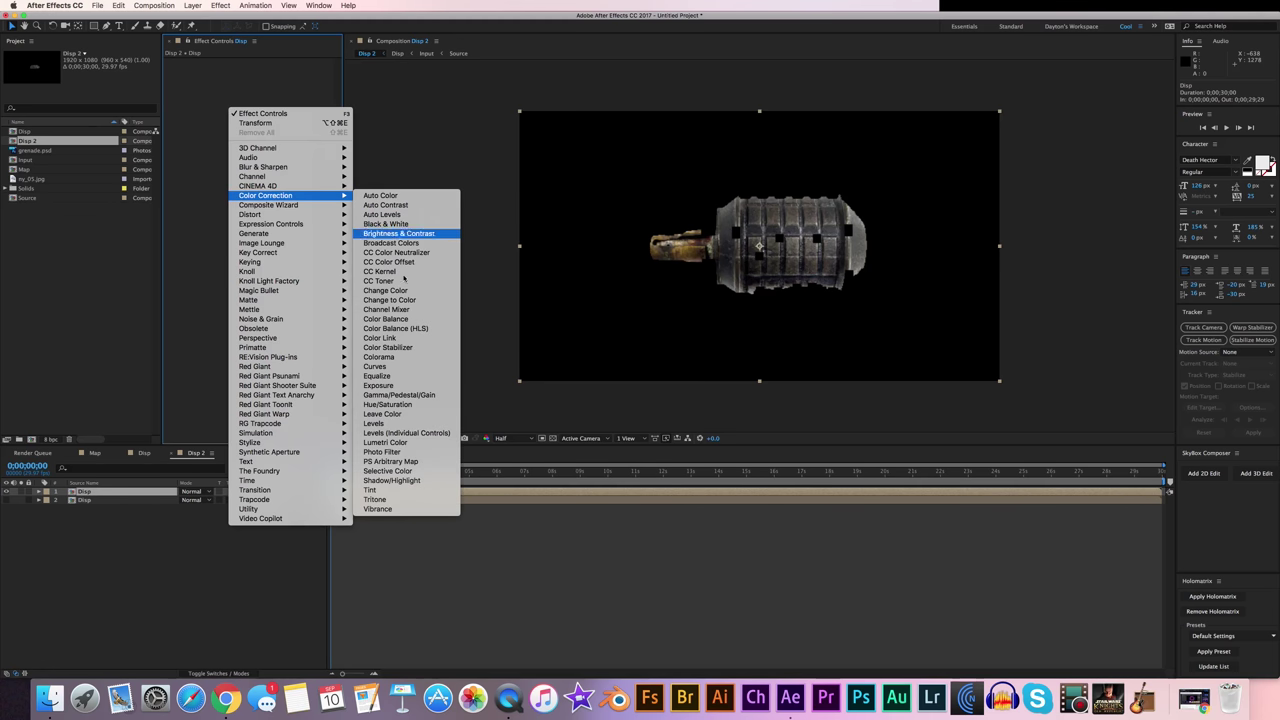
click(404, 492)
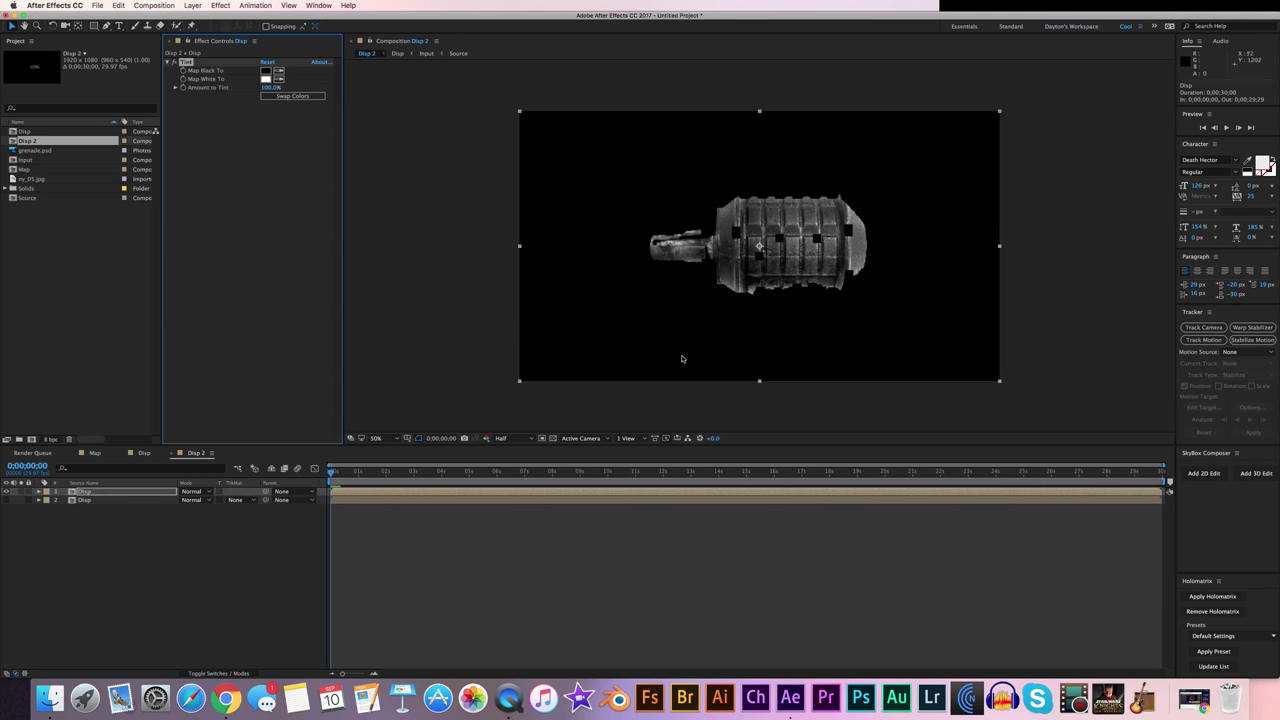
key(period)
key(comma)
Add the Levels effect to the upper Disp layer, then try a higher Input Black and undo it.
right_click(223, 148)
mouse_move(347, 228)
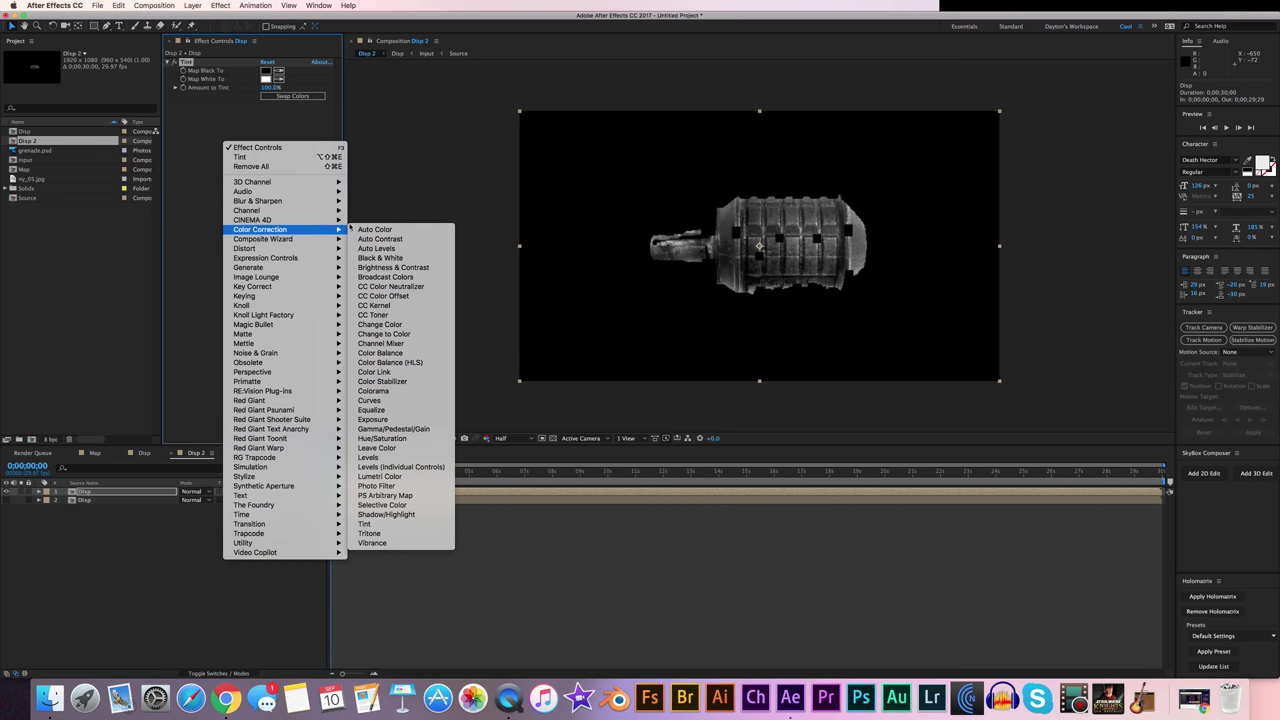
click(379, 458)
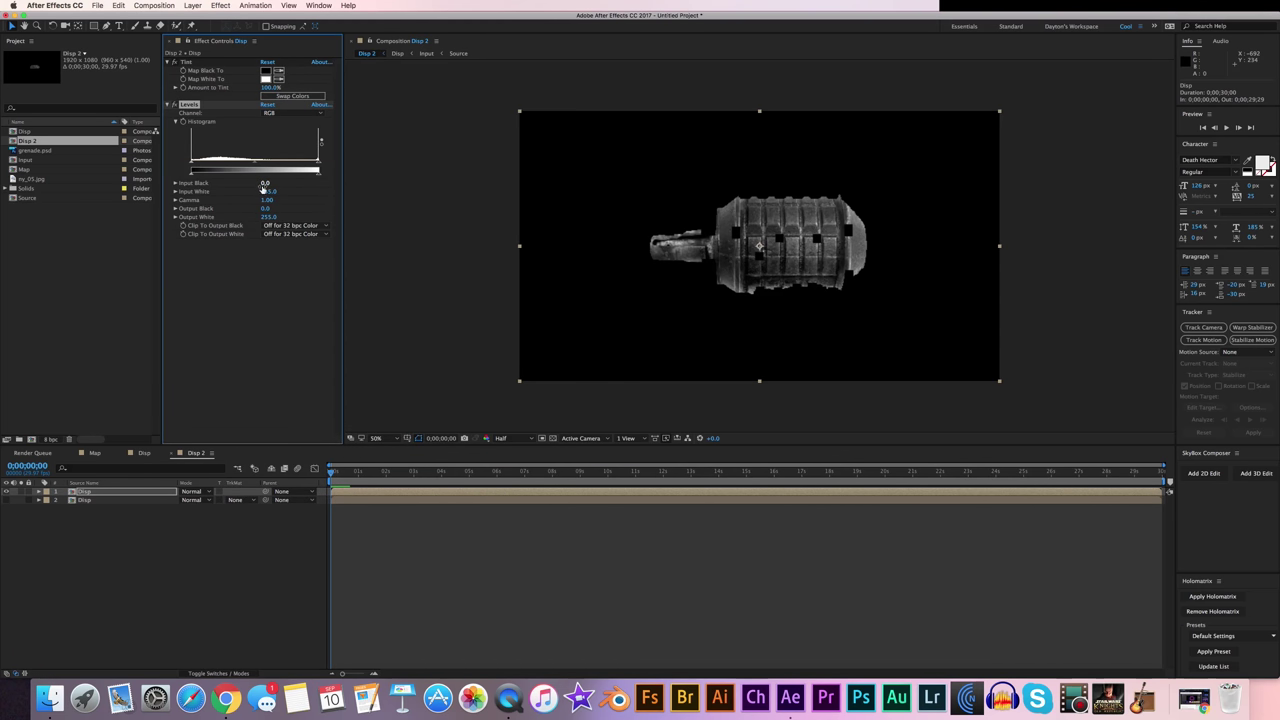
drag(263, 187, 269, 187)
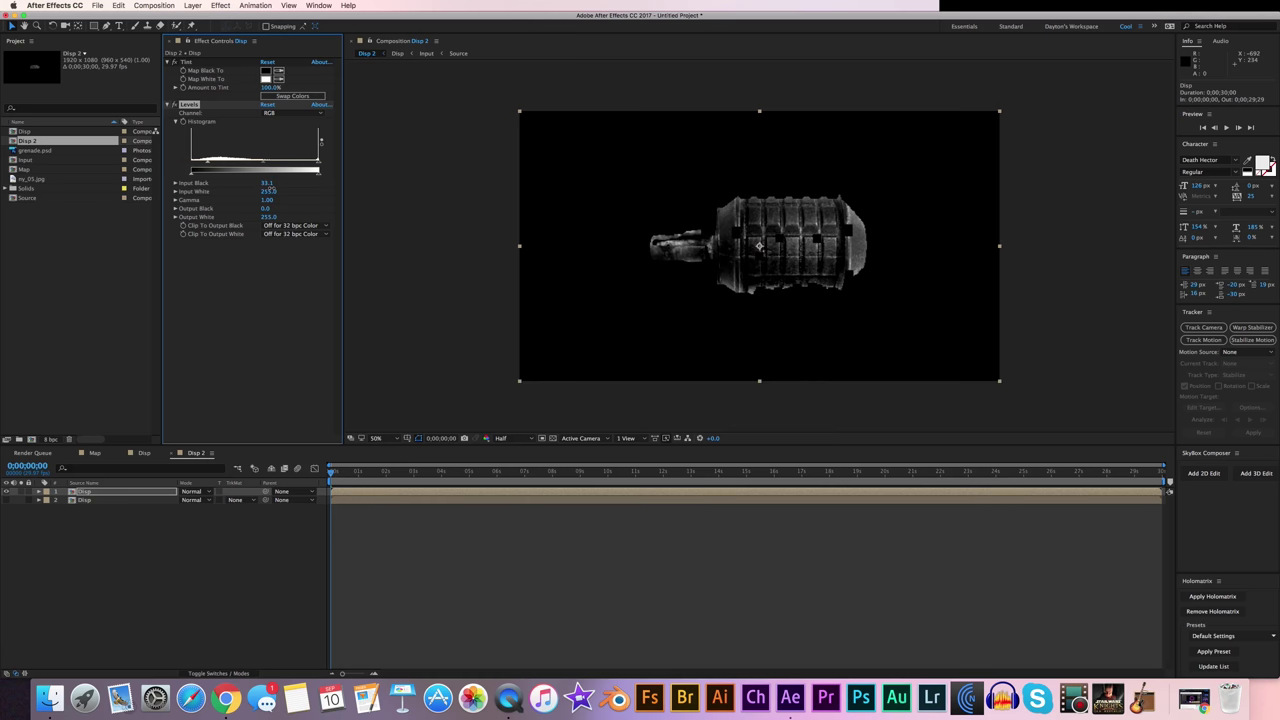
key(super+z)
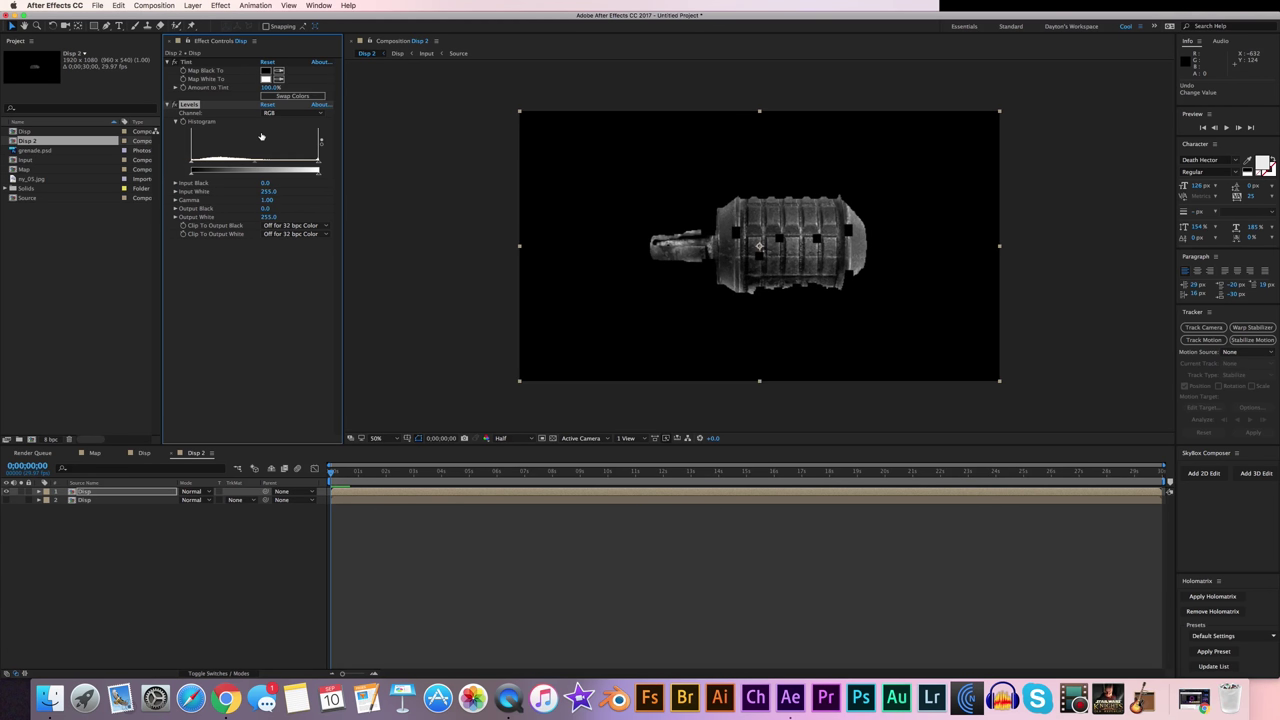
Add the Find Edges effect to the upper Disp layer with Invert enabled.
right_click(238, 263)
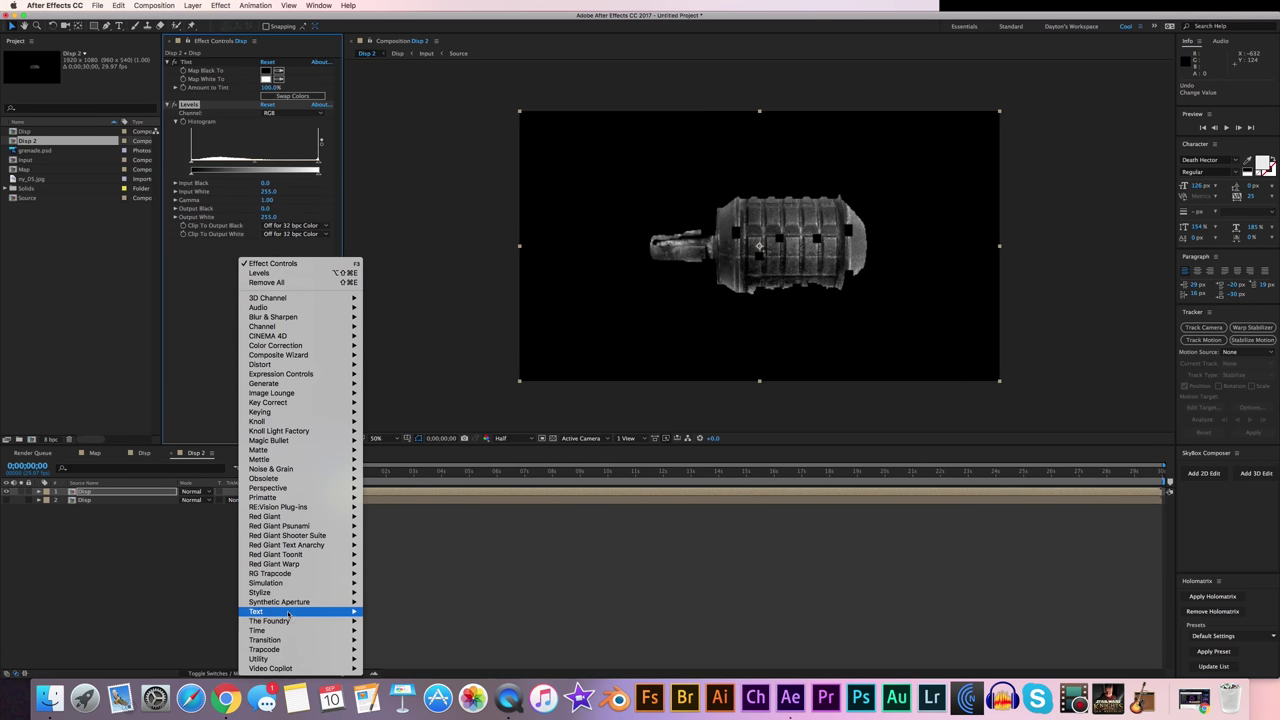
mouse_move(279, 602)
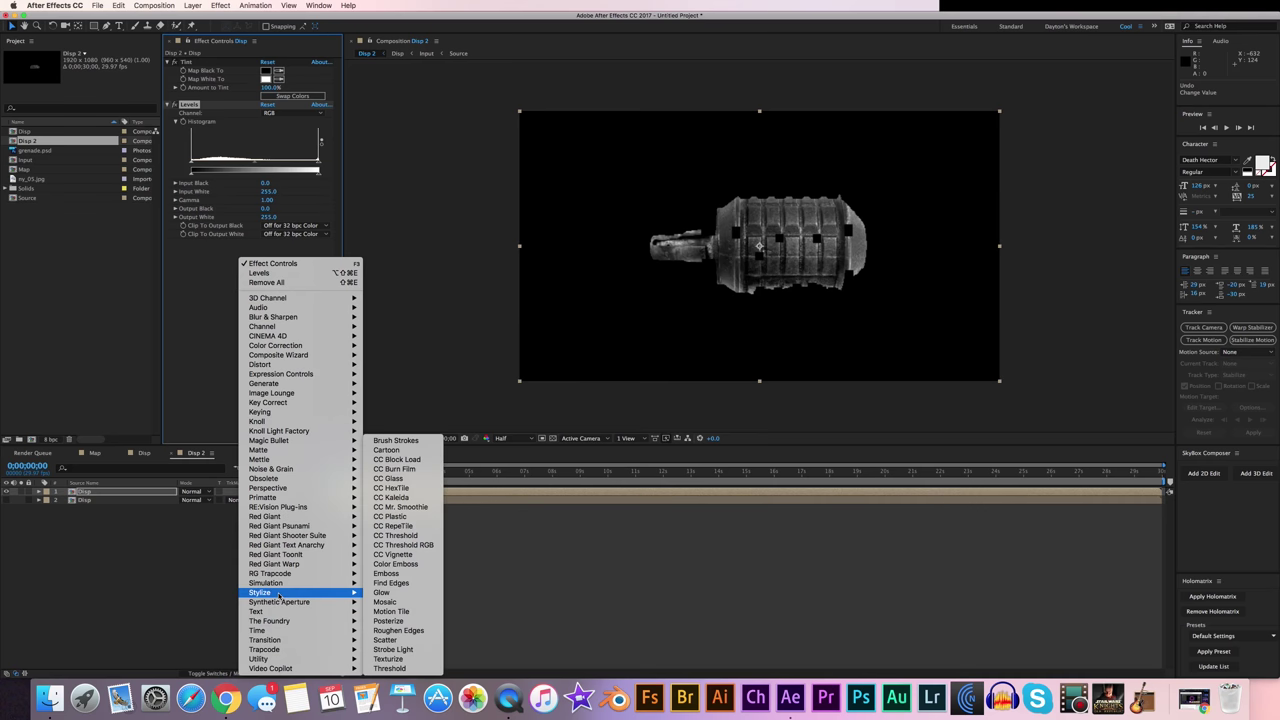
click(400, 594)
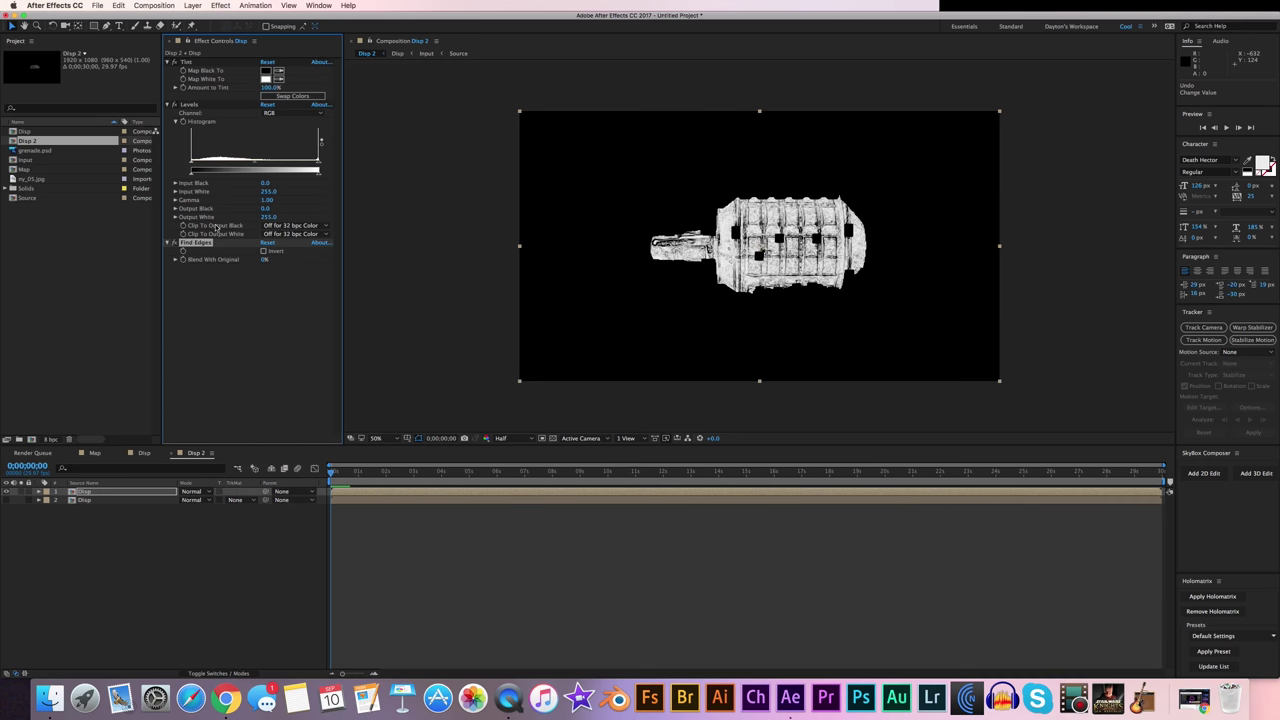
click(264, 251)
Set Levels to Input Black 48.5, Input White 181.0, Gamma 3.36, Output Black -387.6 and Output White 1040.4 to strengthen the edge lines.
scroll(614, 279, up, 1)
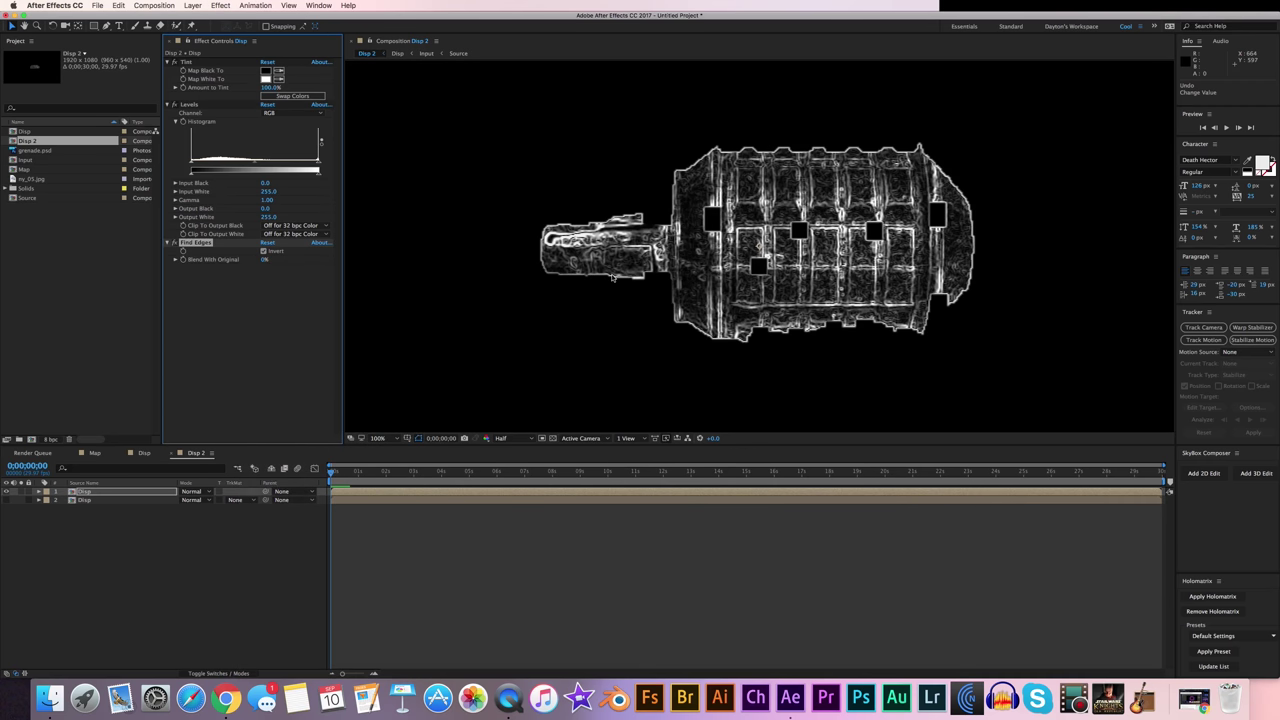
scroll(868, 257, down, 1)
key(period)
drag(264, 185, 383, 200)
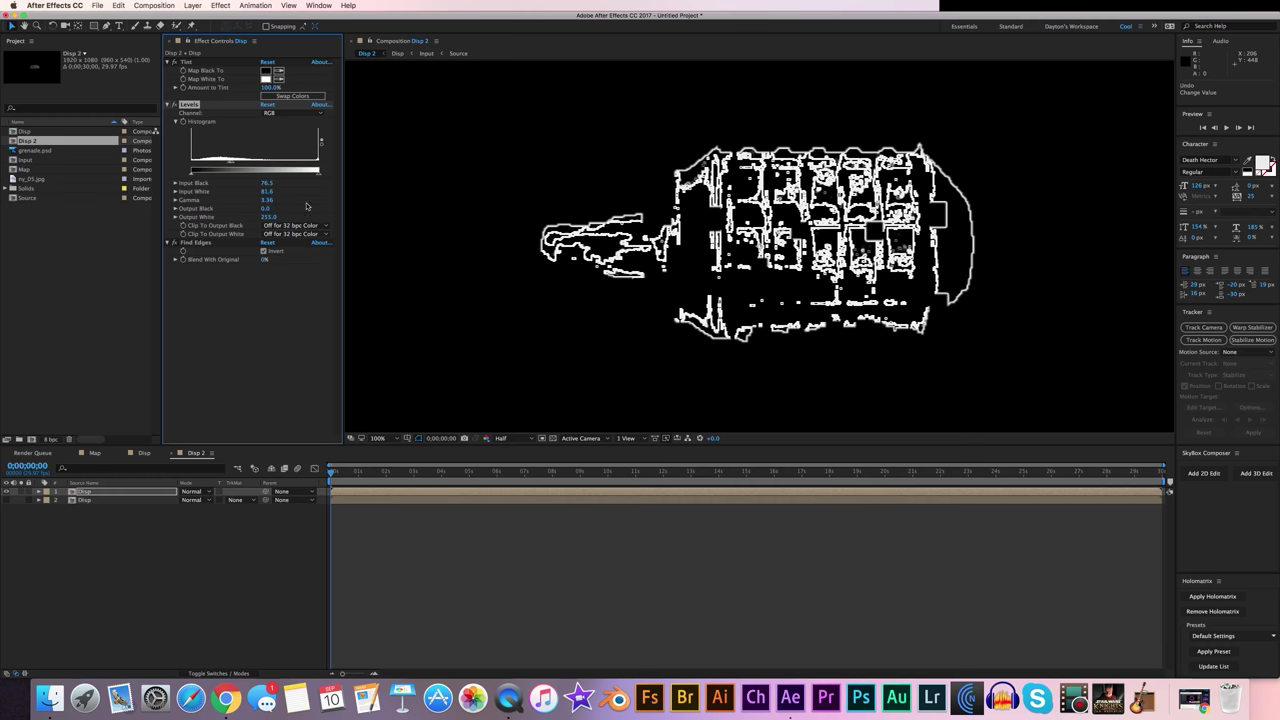
drag(267, 212, 165, 220)
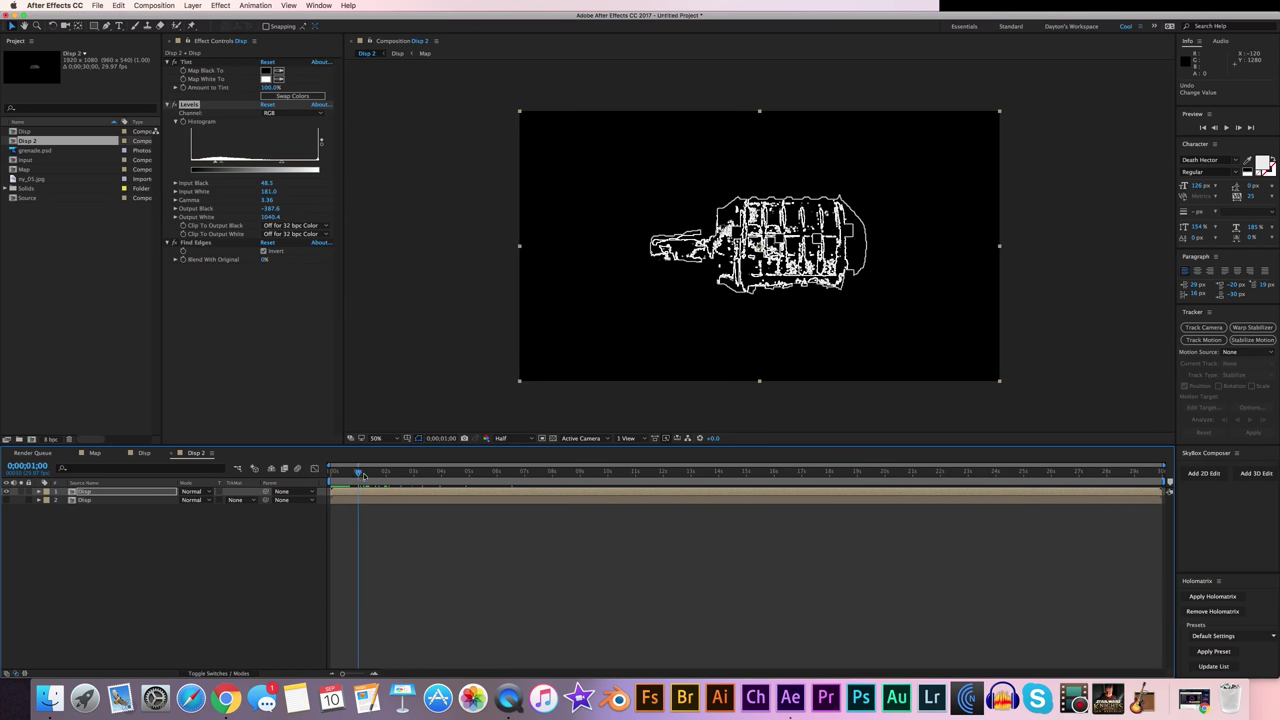
At 0;00;03;03, refine Levels to Input White 170.8, Gamma 3.55, Output Black -441.2 and Output White 928.2.
drag(362, 474, 416, 475)
scroll(912, 248, up, 2)
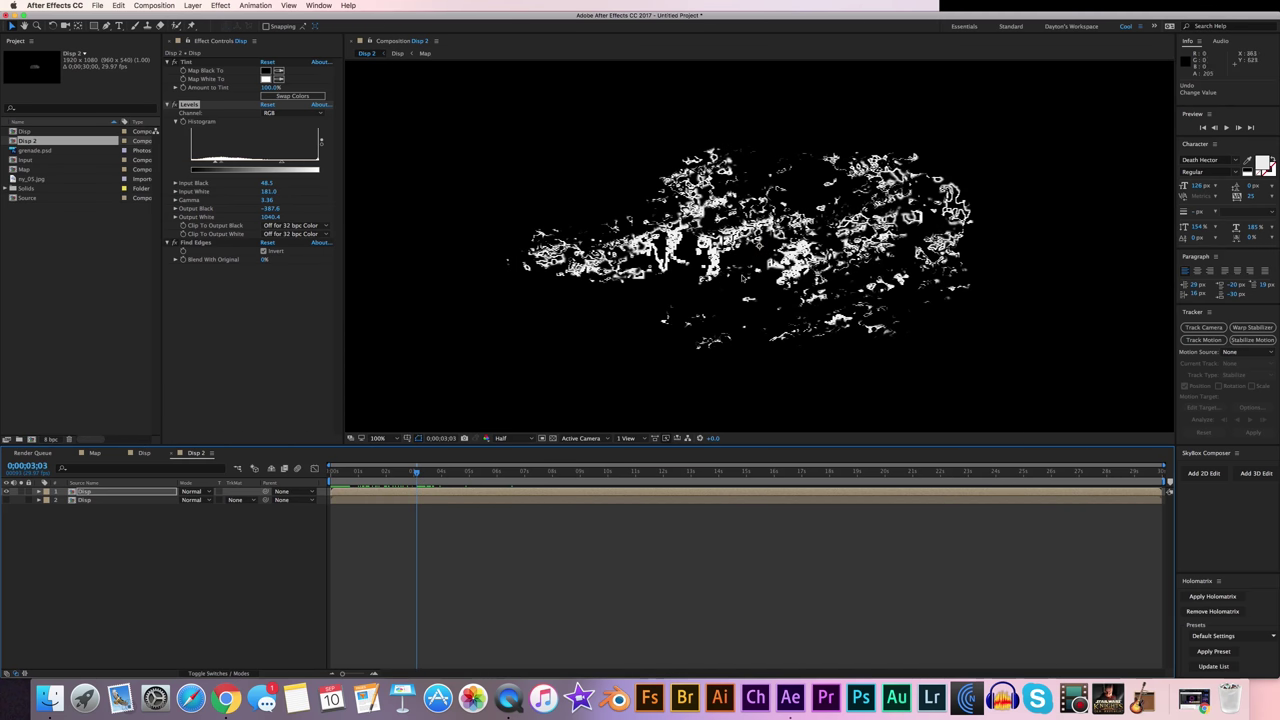
mouse_move(268, 183)
mouse_down()
mouse_move(291, 184)
mouse_move(266, 185)
mouse_move(270, 201)
mouse_up()
drag(269, 192, 260, 209)
drag(270, 218, 251, 219)
scroll(776, 312, down, 2)
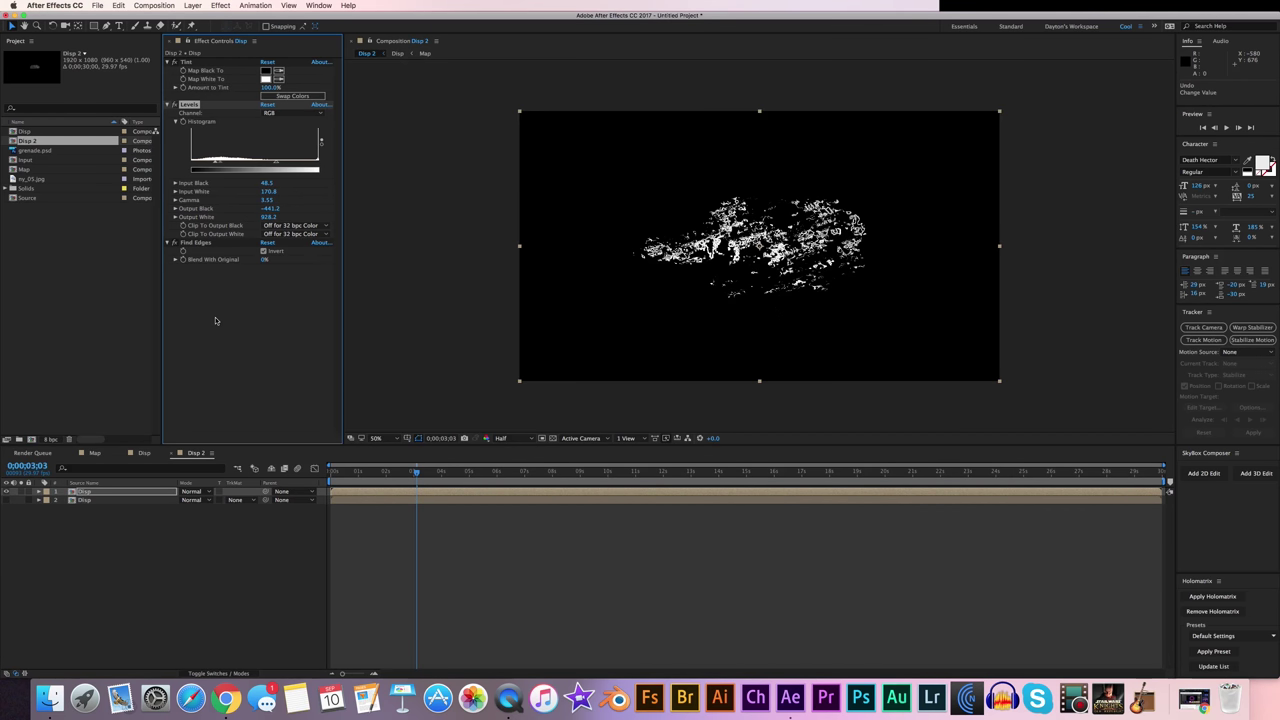
Add a Curves effect to the upper Disp layer and pull its curve steeply upward in the shadows to brighten the edges.
click(170, 104)
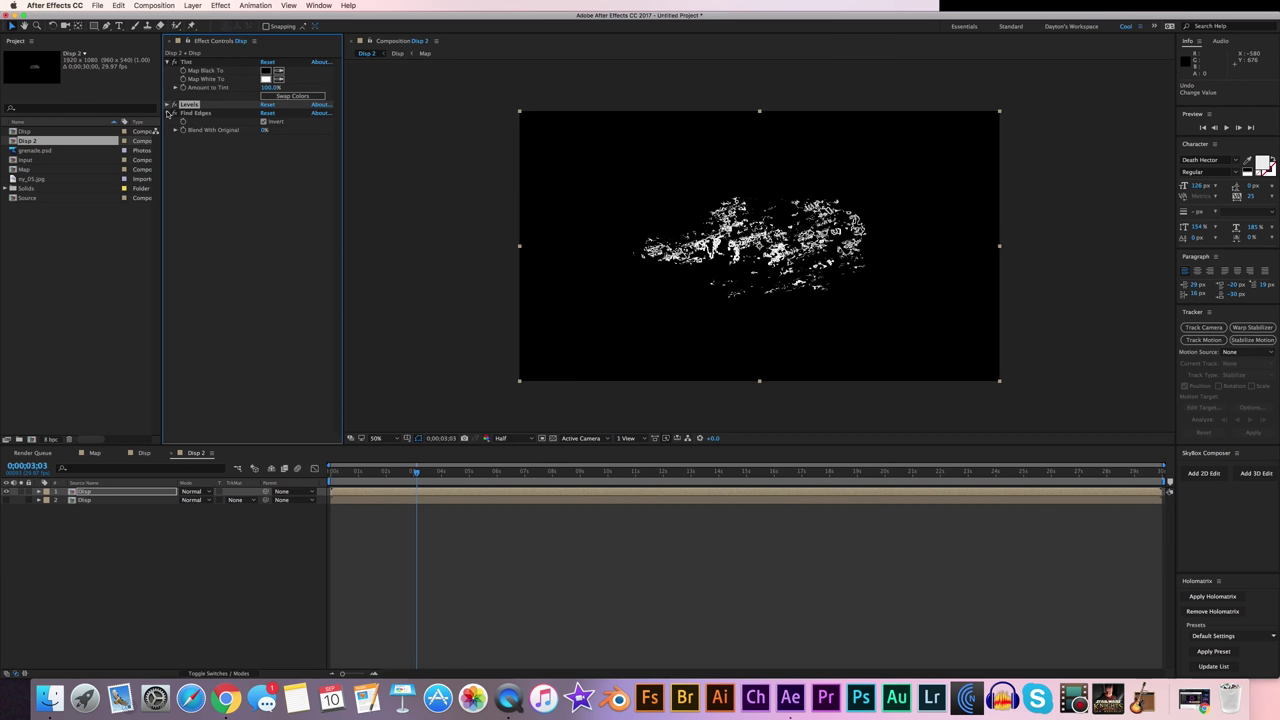
click(168, 112)
right_click(237, 193)
mouse_move(298, 281)
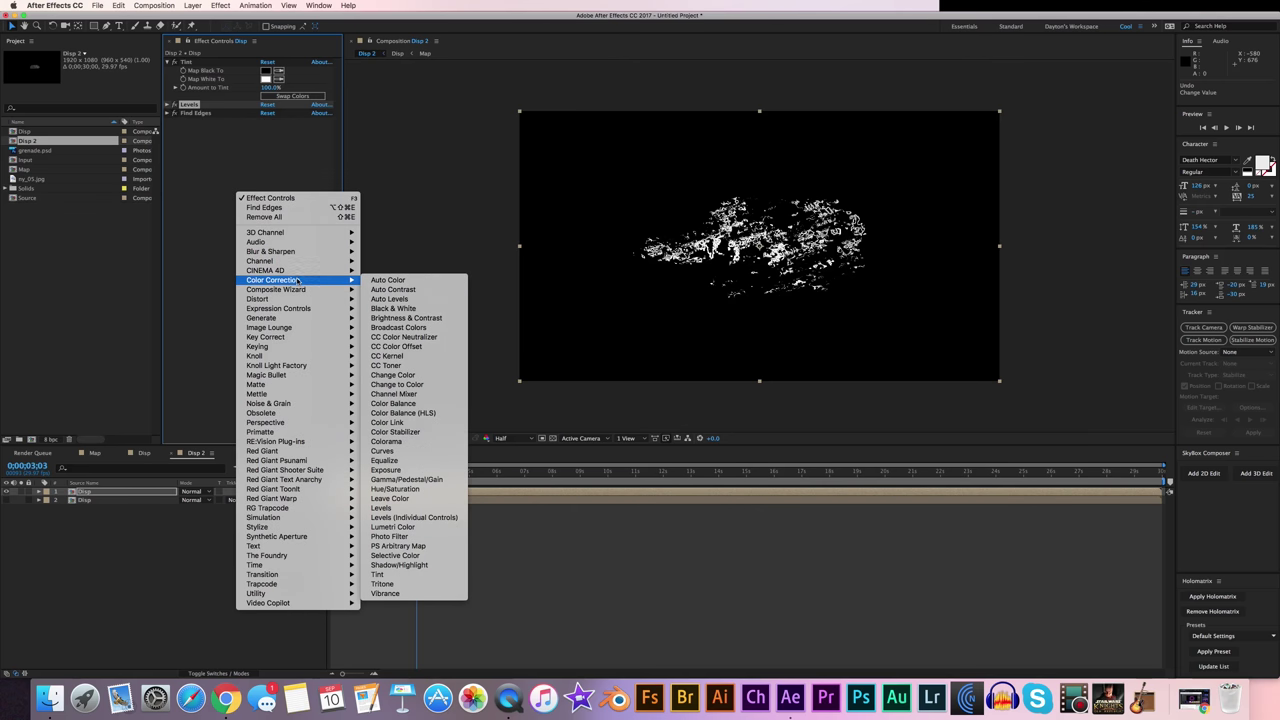
click(382, 451)
drag(245, 222, 201, 190)
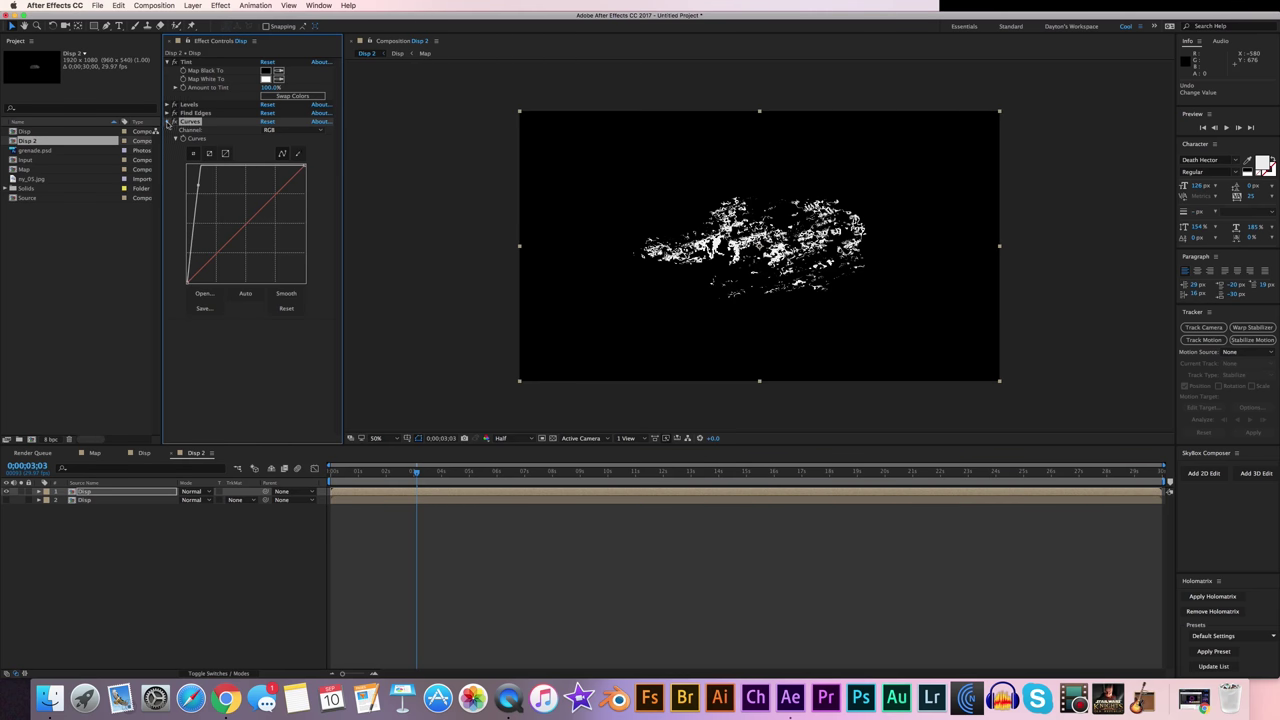
click(168, 121)
Add the Simple Choker effect to the upper Disp layer.
right_click(209, 166)
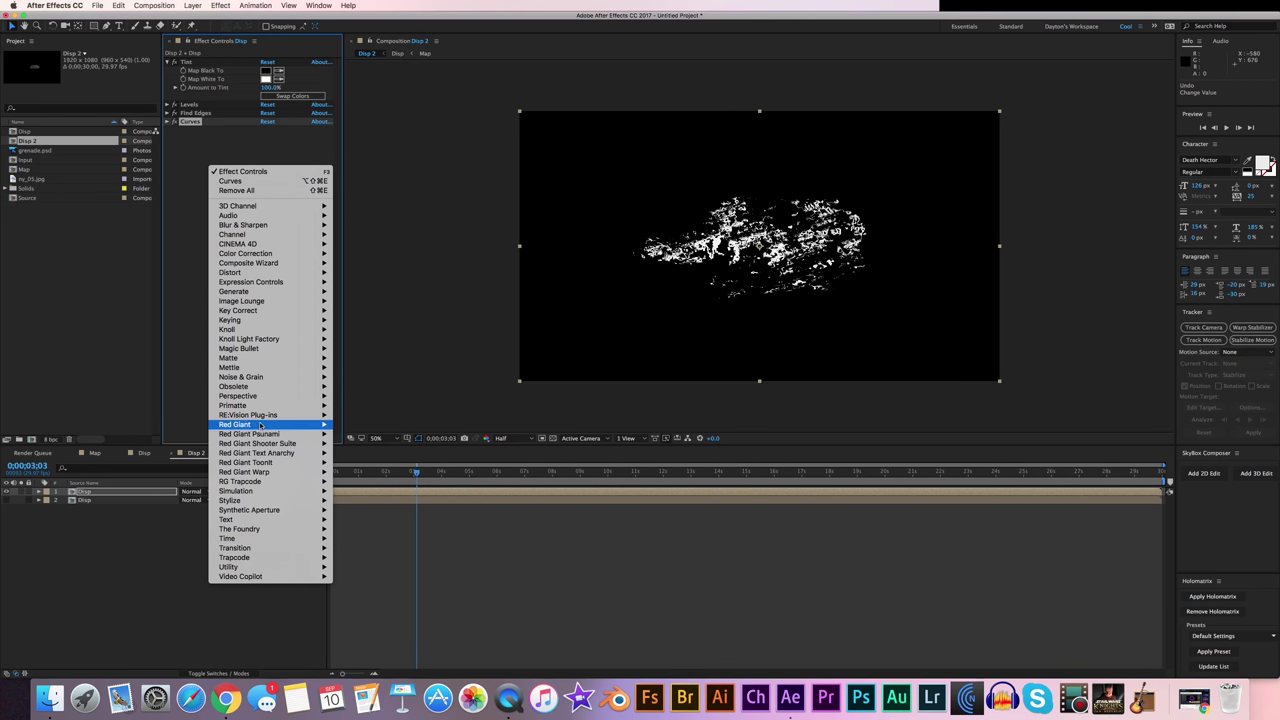
mouse_move(258, 358)
click(367, 396)
key(/)
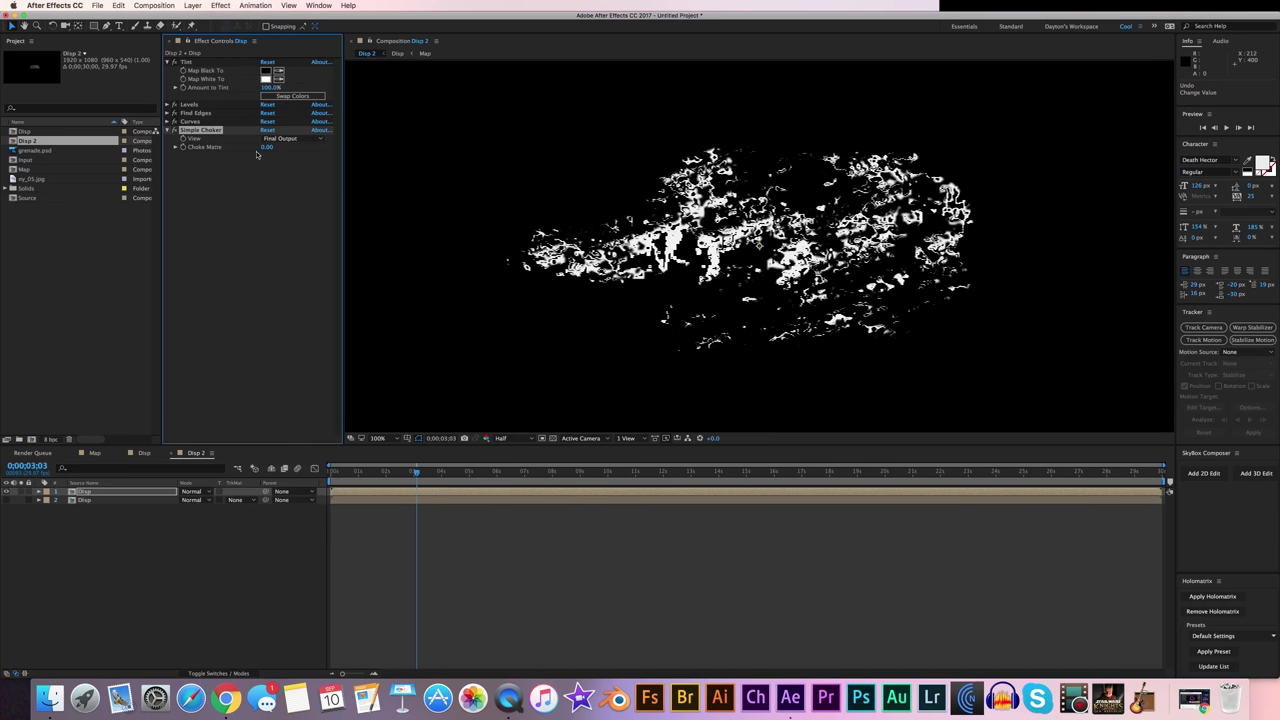
Try different Choke Matte amounts on Simple Choker and set it to 0.25.
mouse_move(266, 148)
mouse_down()
mouse_move(283, 148)
mouse_move(167, 150)
mouse_move(290, 156)
mouse_move(250, 161)
mouse_move(271, 148)
mouse_up()
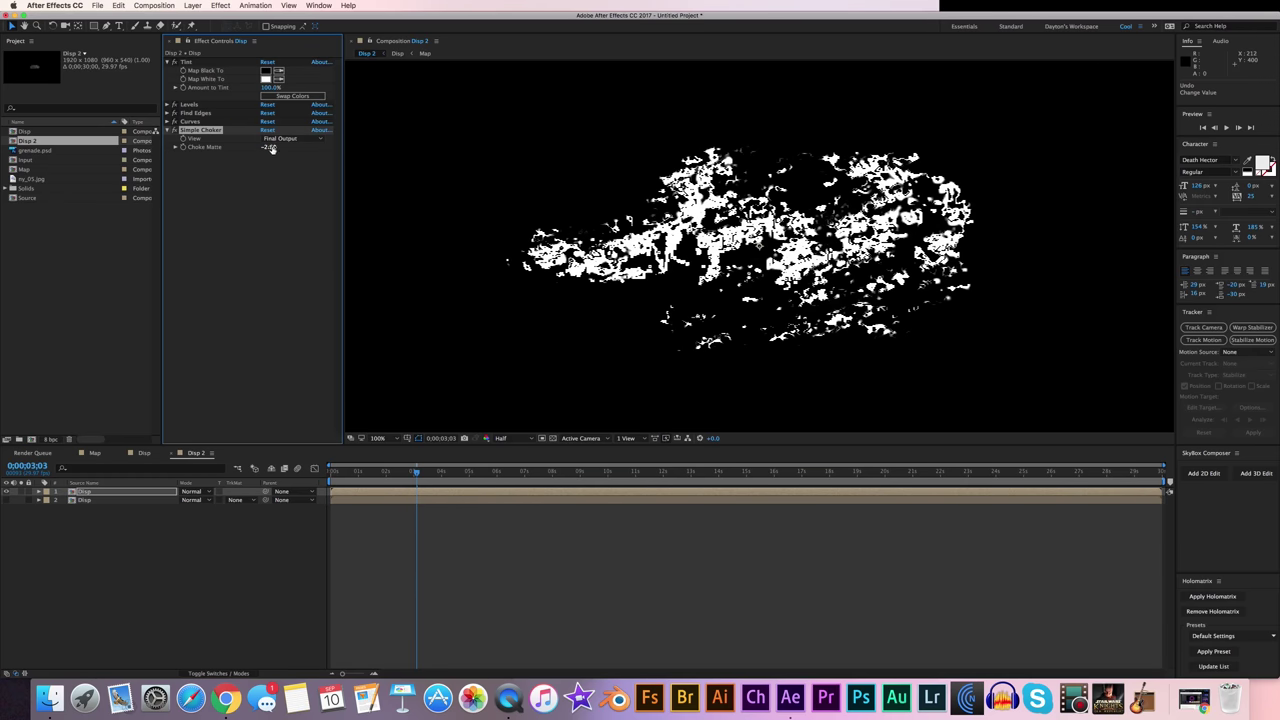
click(271, 148)
key(Return)
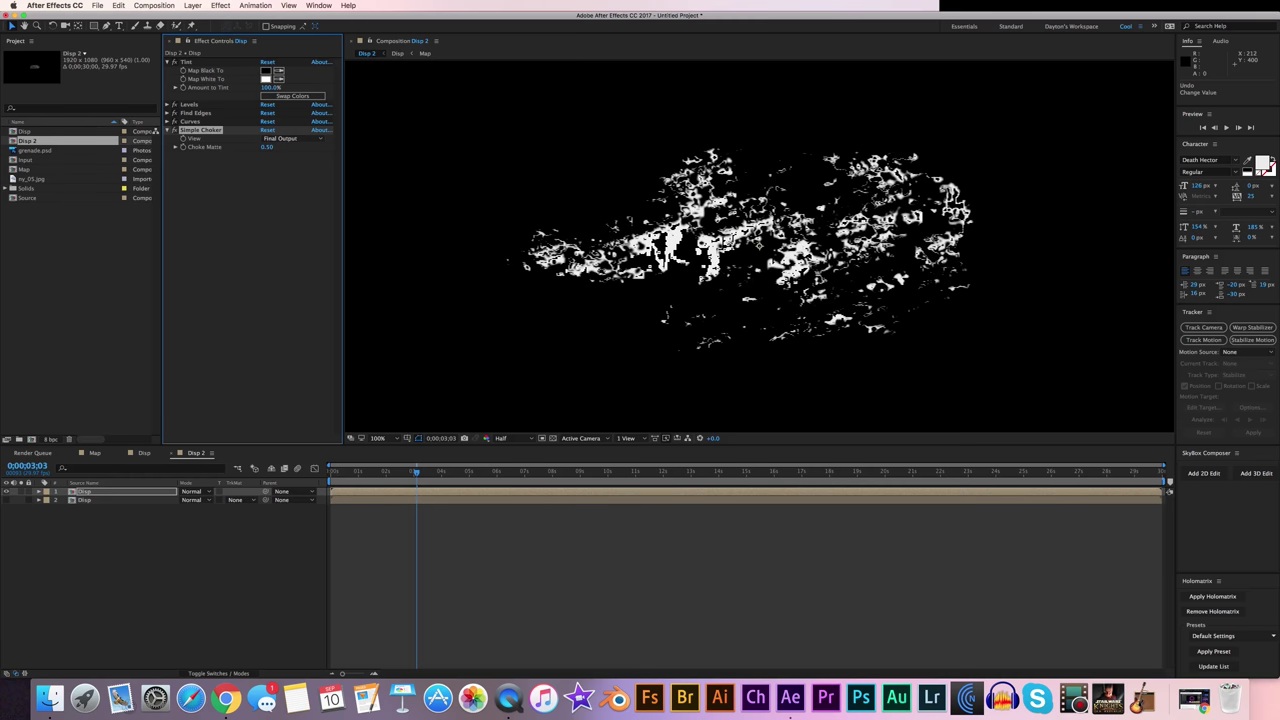
click(268, 147)
text(.25)
key(Return)
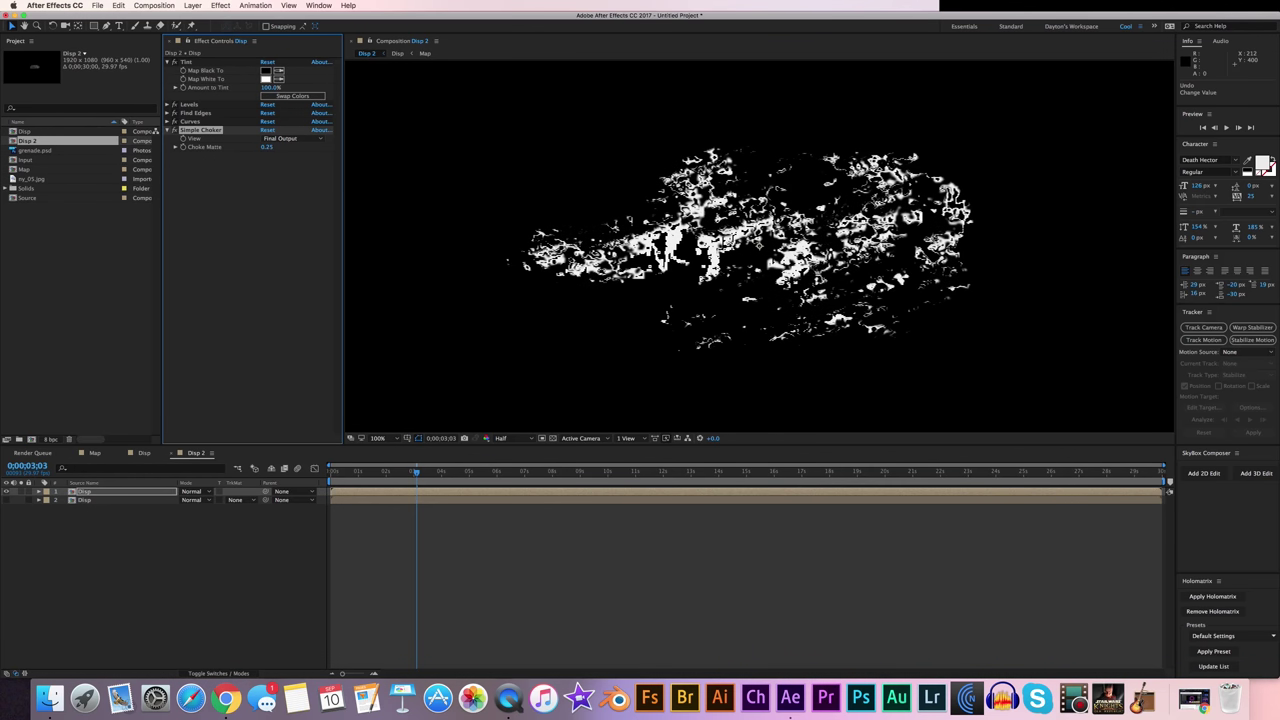
Raise the preview resolution to Full and inspect the choked edge texture up close.
key(comma)
scroll(712, 284, up, 2)
scroll(616, 268, up, 2)
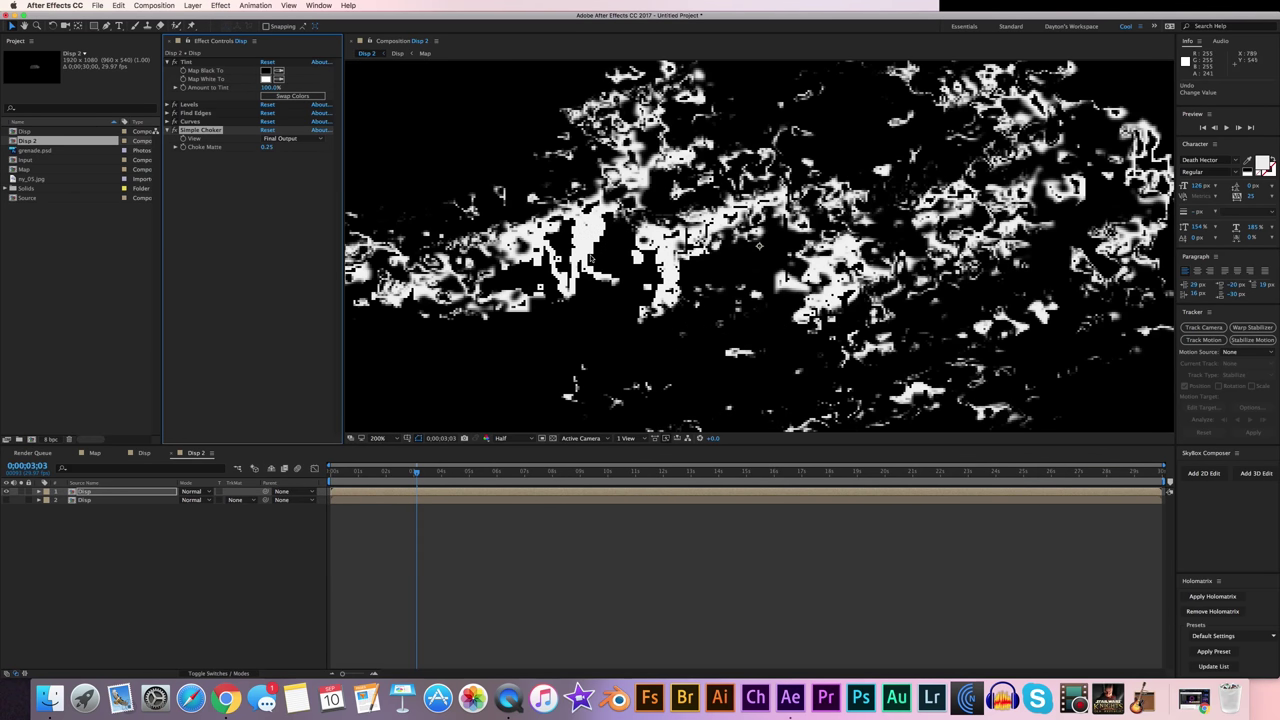
key(period)
key(comma)
click(501, 438)
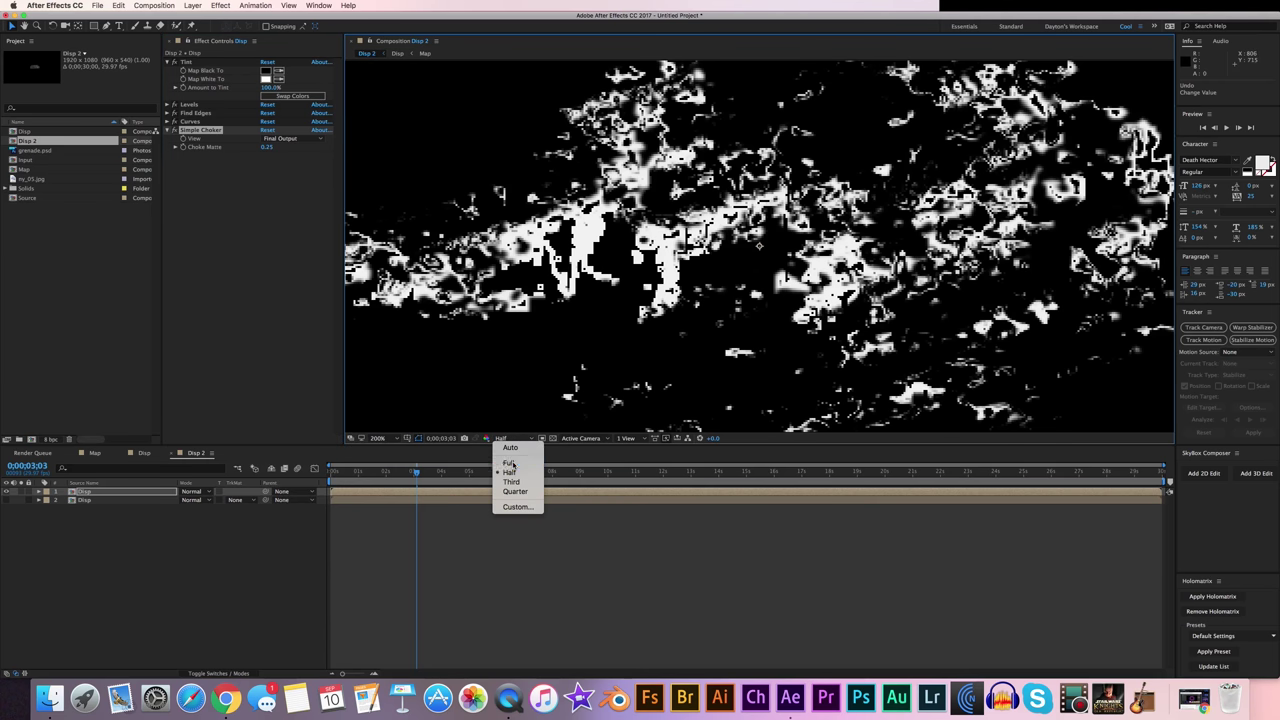
click(509, 463)
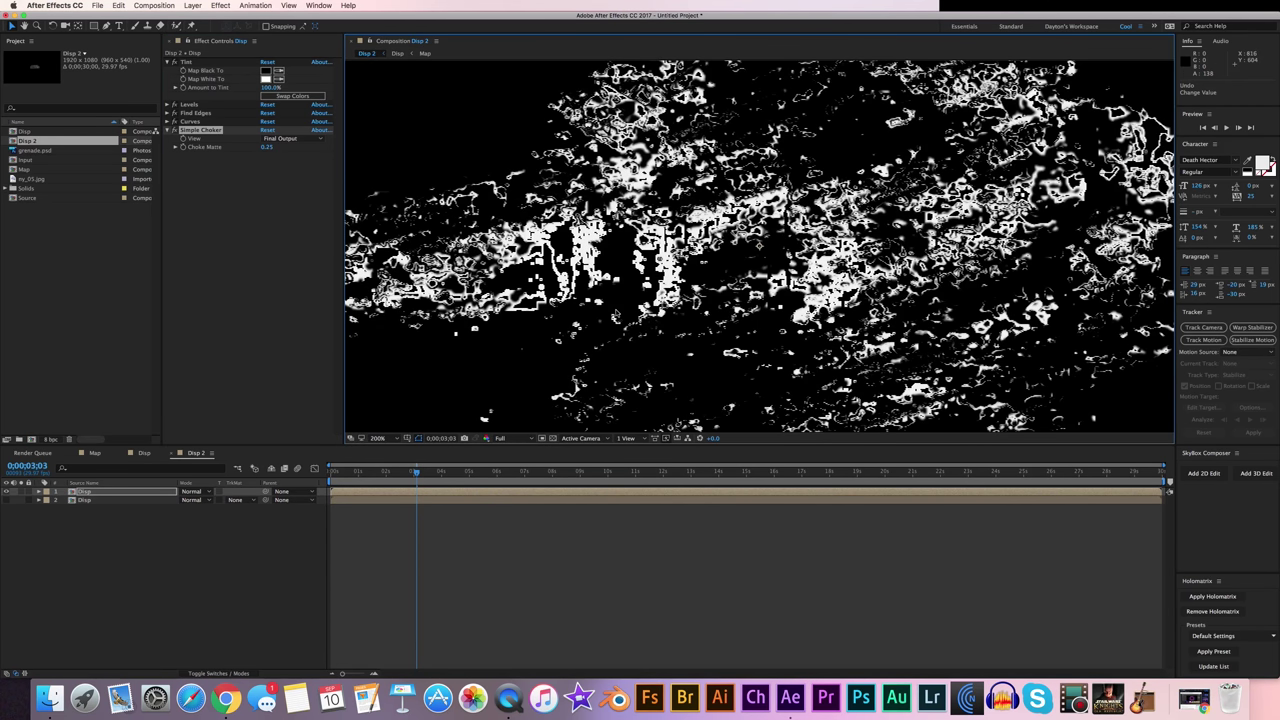
scroll(758, 244, down, 1)
scroll(758, 244, up, 2)
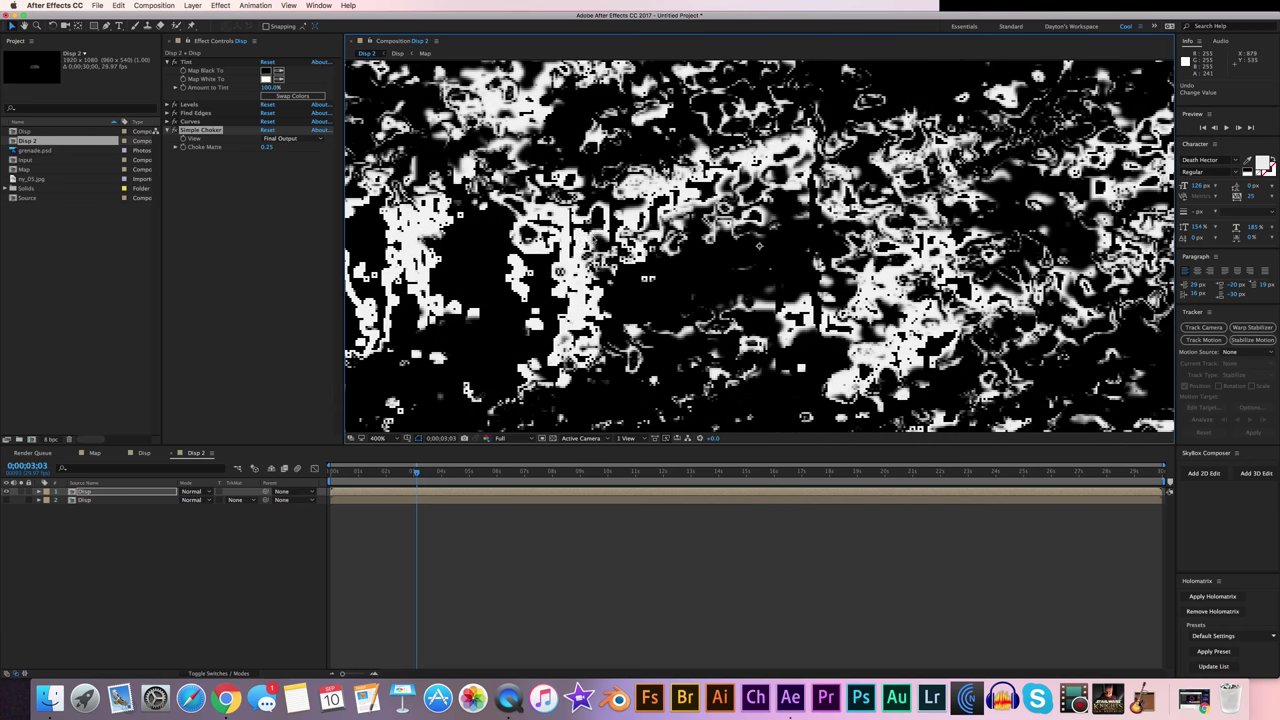
Add the Roughen Edges effect to the upper Disp layer.
scroll(758, 244, down, 4)
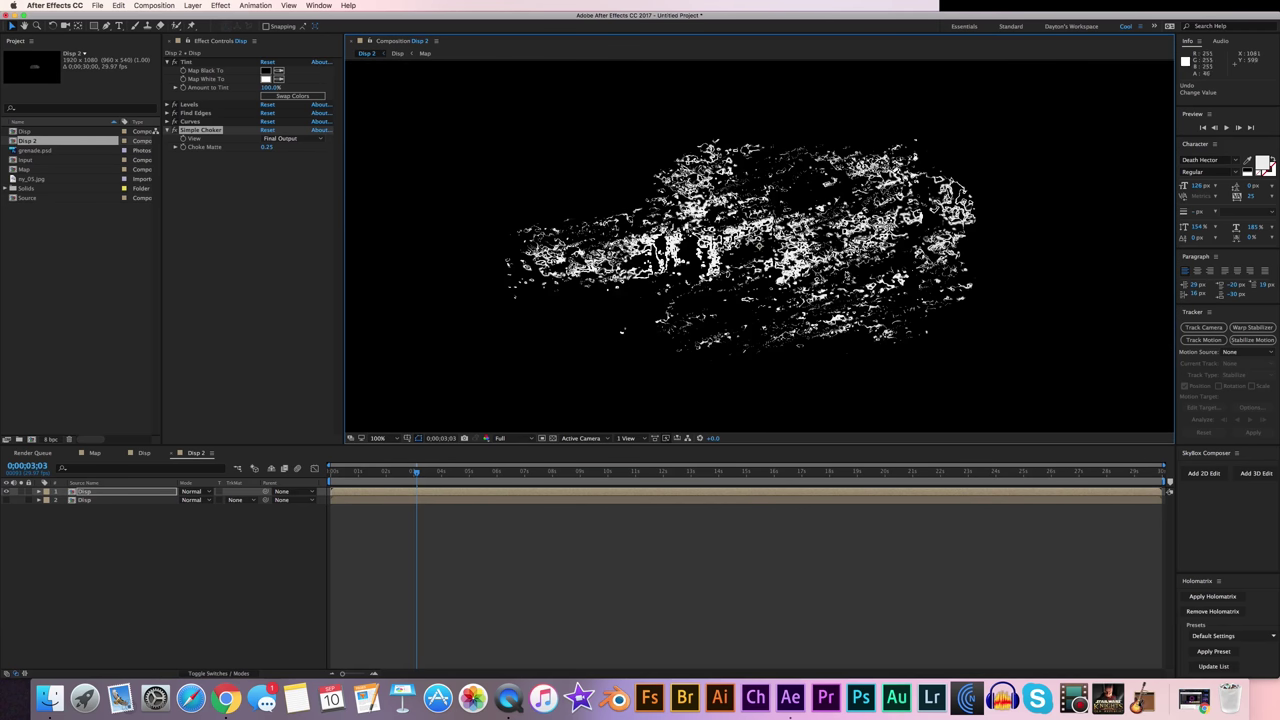
right_click(211, 196)
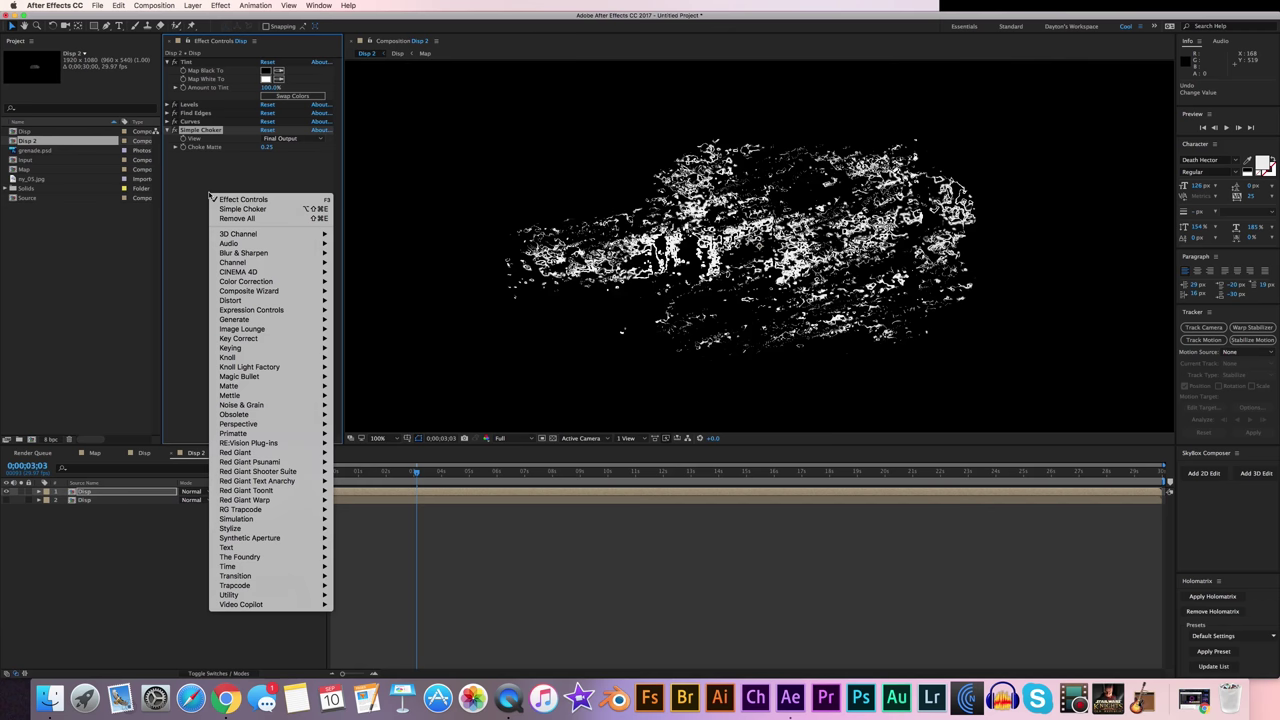
mouse_move(280, 528)
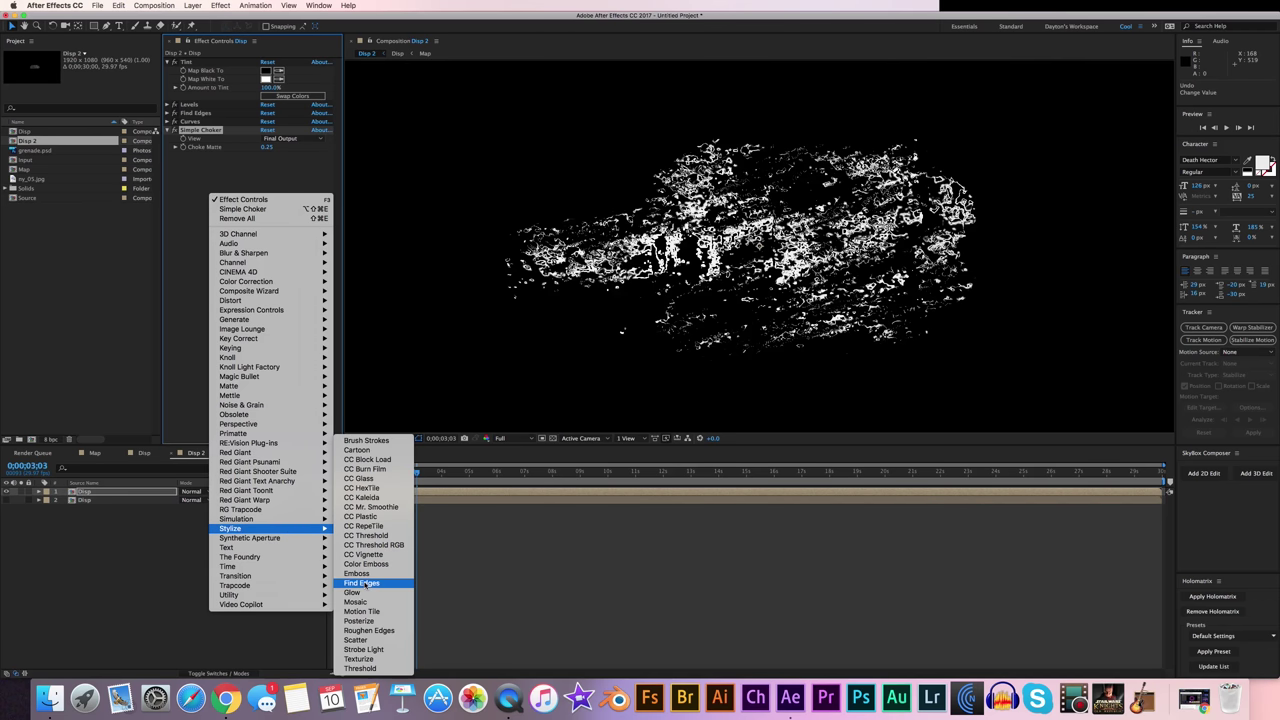
click(369, 630)
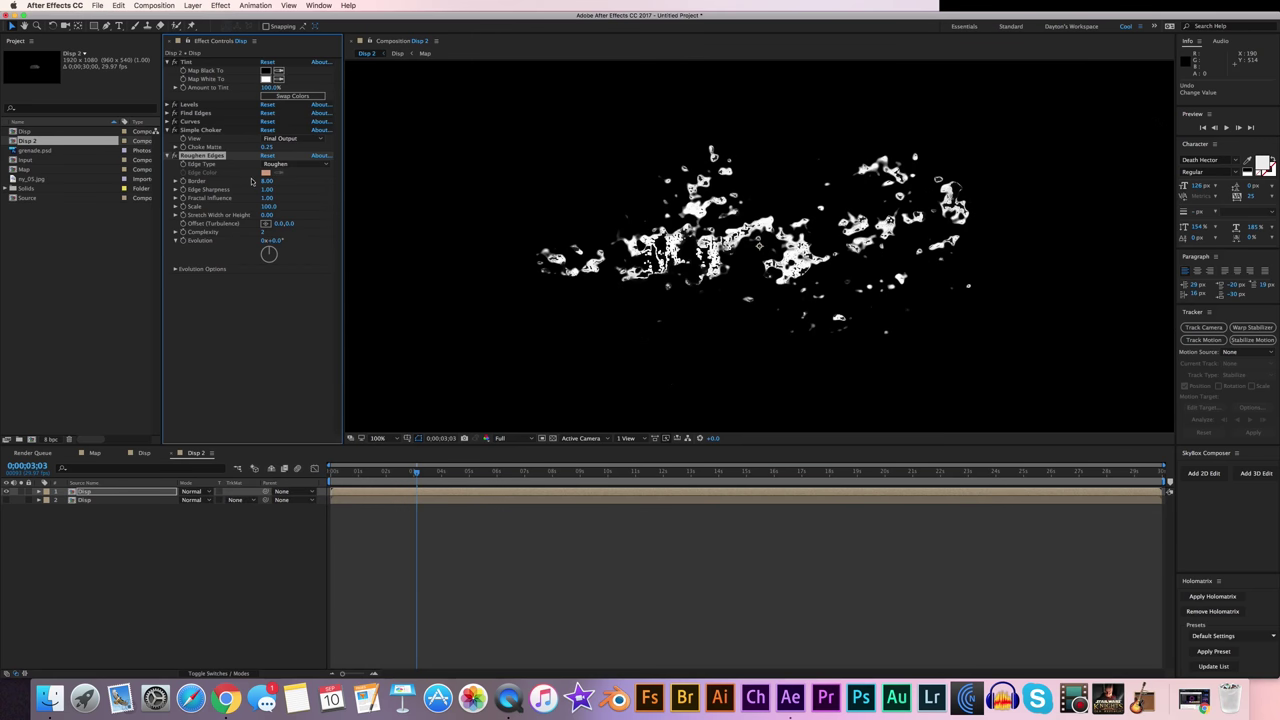
Set Roughen Edges' Edge Sharpness to 0.25 and its Border to 0.20.
click(267, 190)
text(0.25)
key(Return)
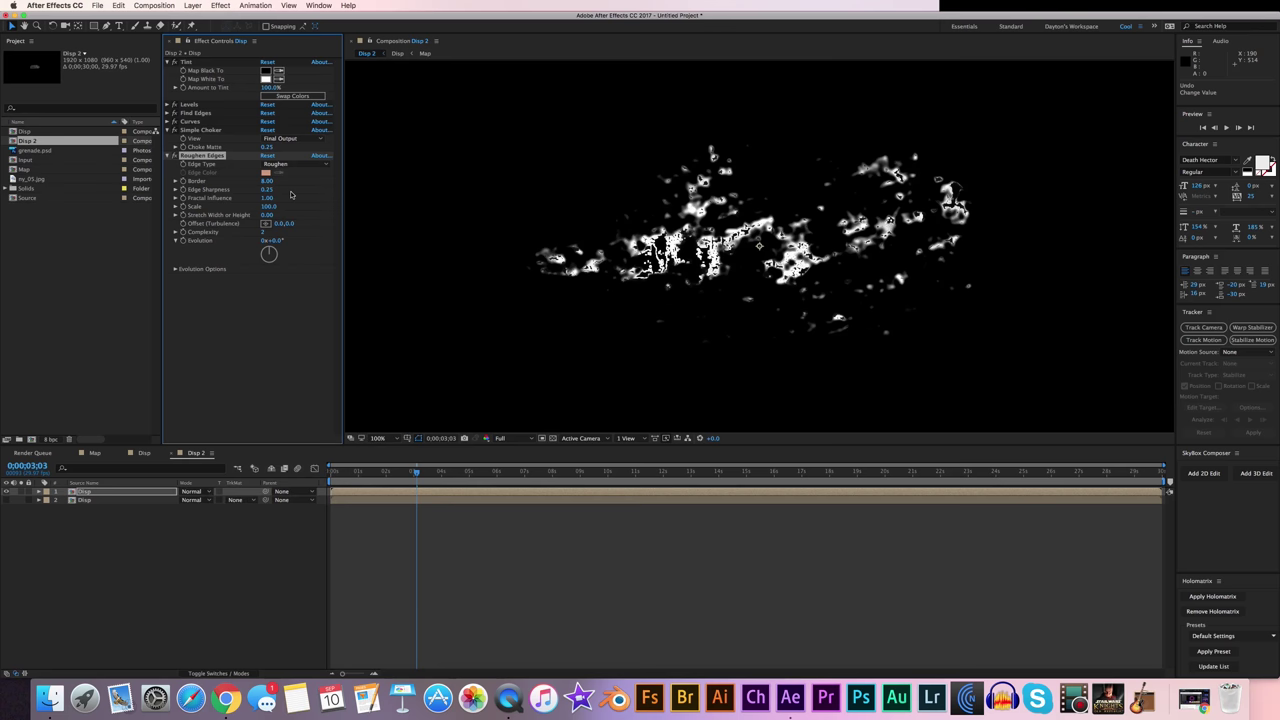
drag(267, 181, 173, 190)
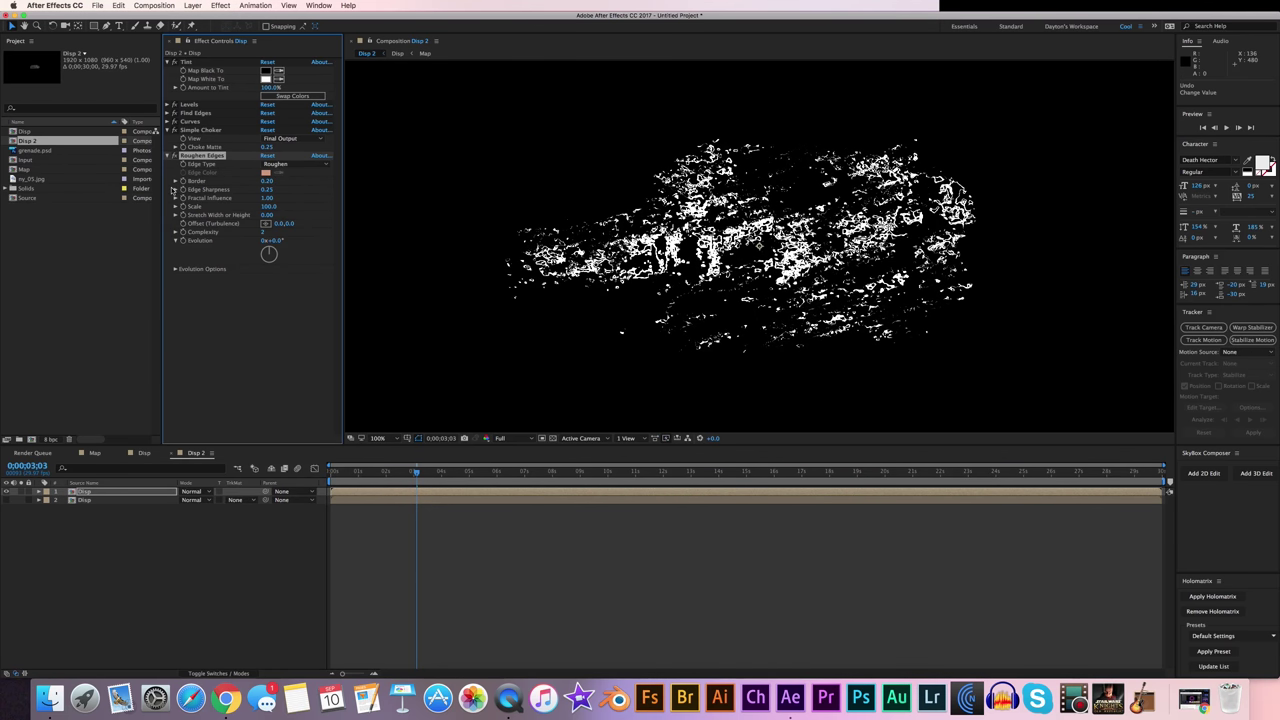
Compare the magnified edge texture with and without Roughen Edges and Simple Choker by toggling the effects.
key(period)
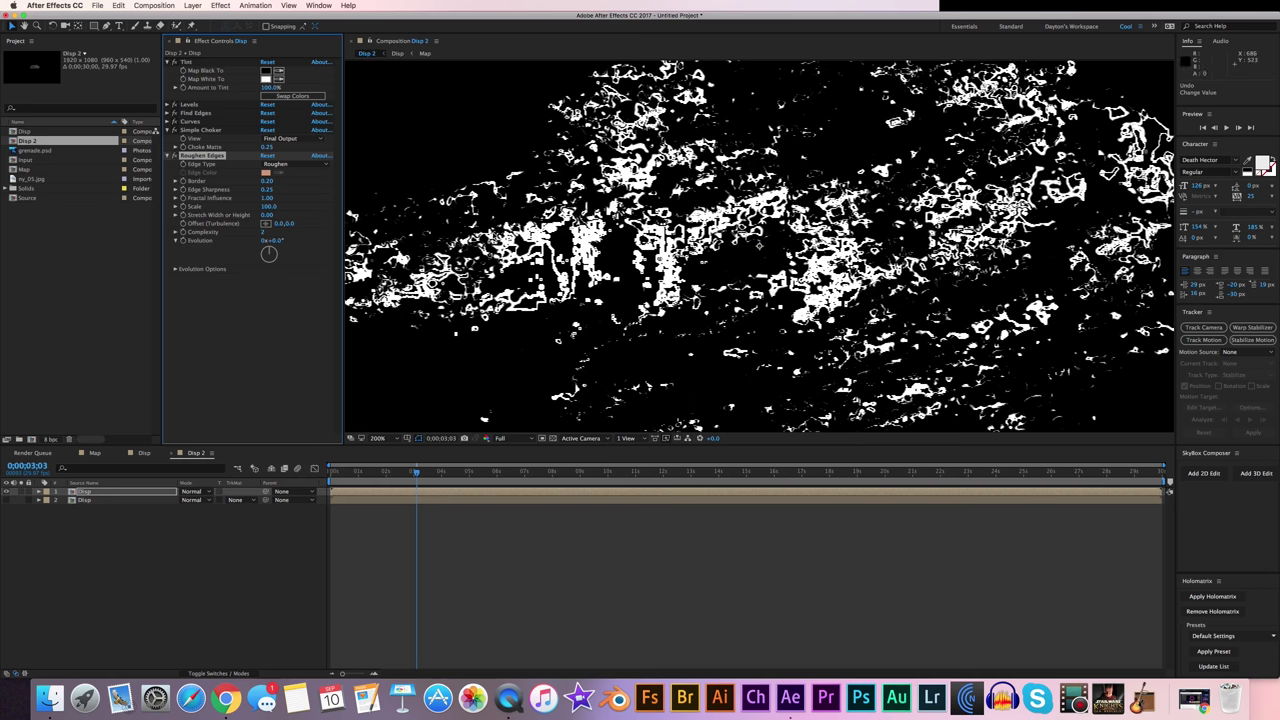
key(period)
key(comma)
click(174, 156)
click(174, 156)
click(174, 156)
click(174, 156)
click(174, 156)
click(174, 131)
click(174, 131)
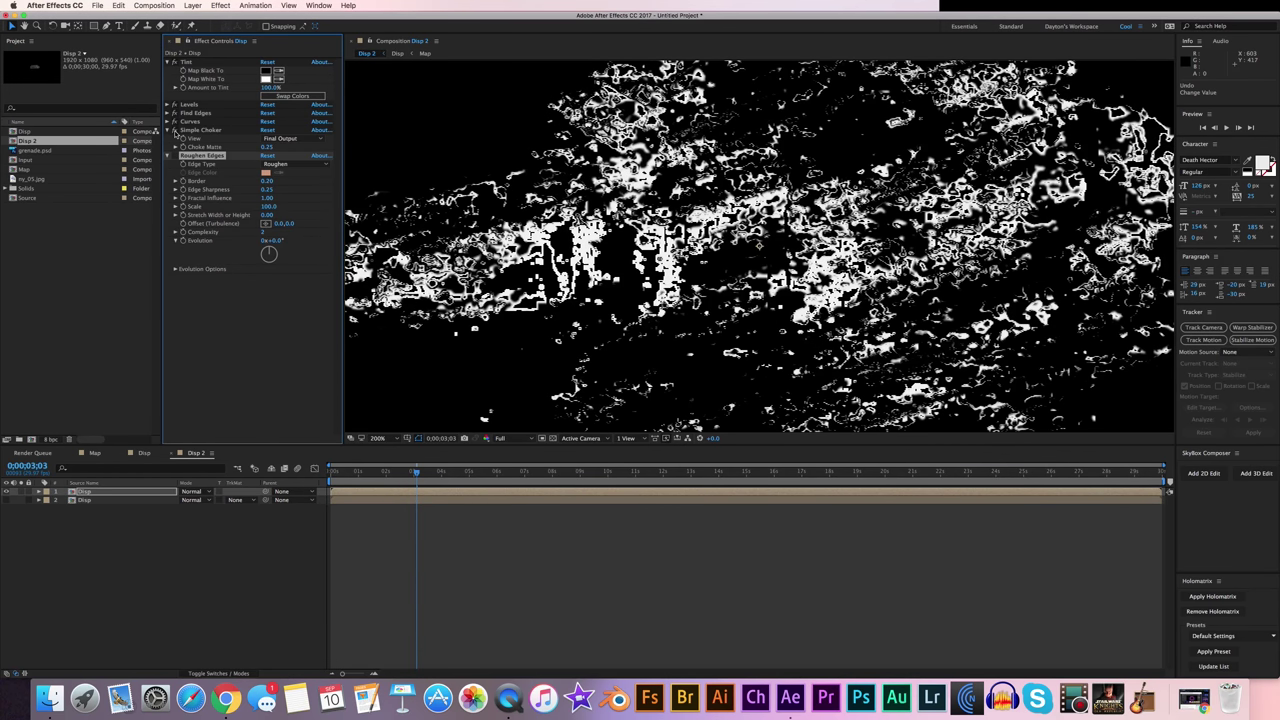
click(175, 155)
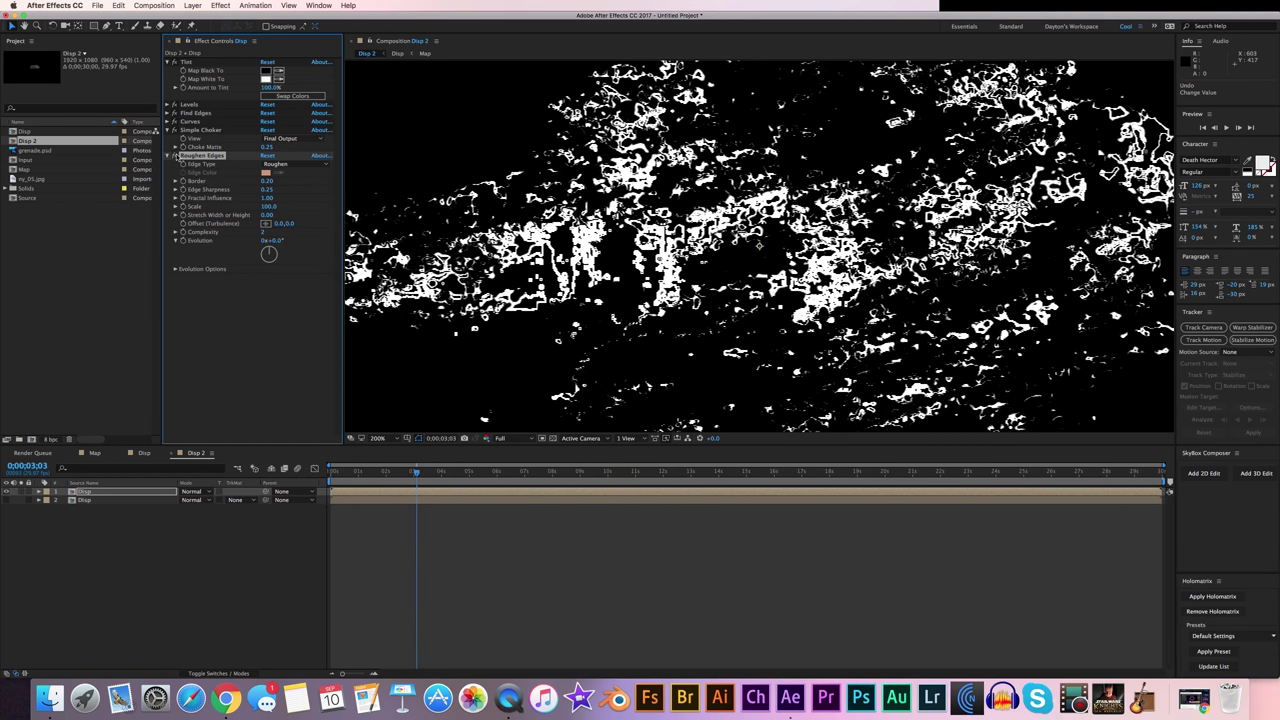
click(175, 155)
click(175, 155)
click(177, 157)
click(177, 157)
click(175, 156)
click(175, 156)
scroll(572, 298, down, 1)
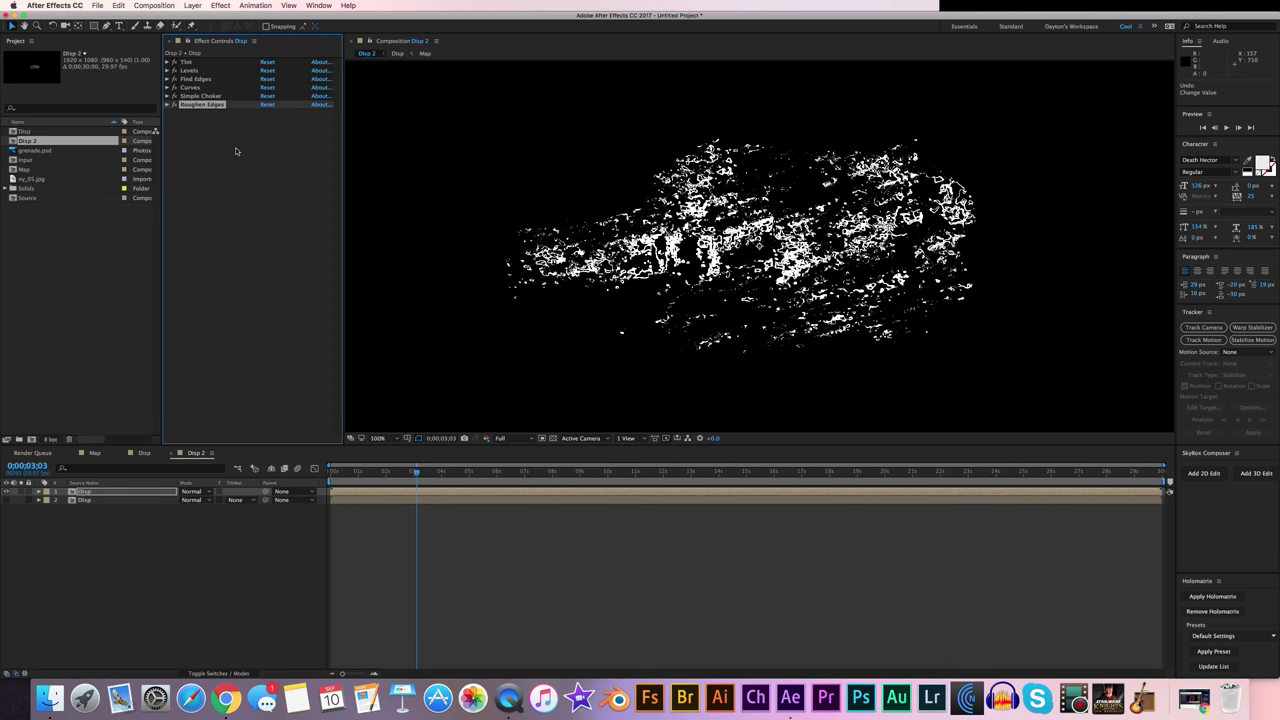
Switch to Chrome to view the Color Vibrance plug-in page's feature list and download link, and return to After Effects.
click(227, 698)
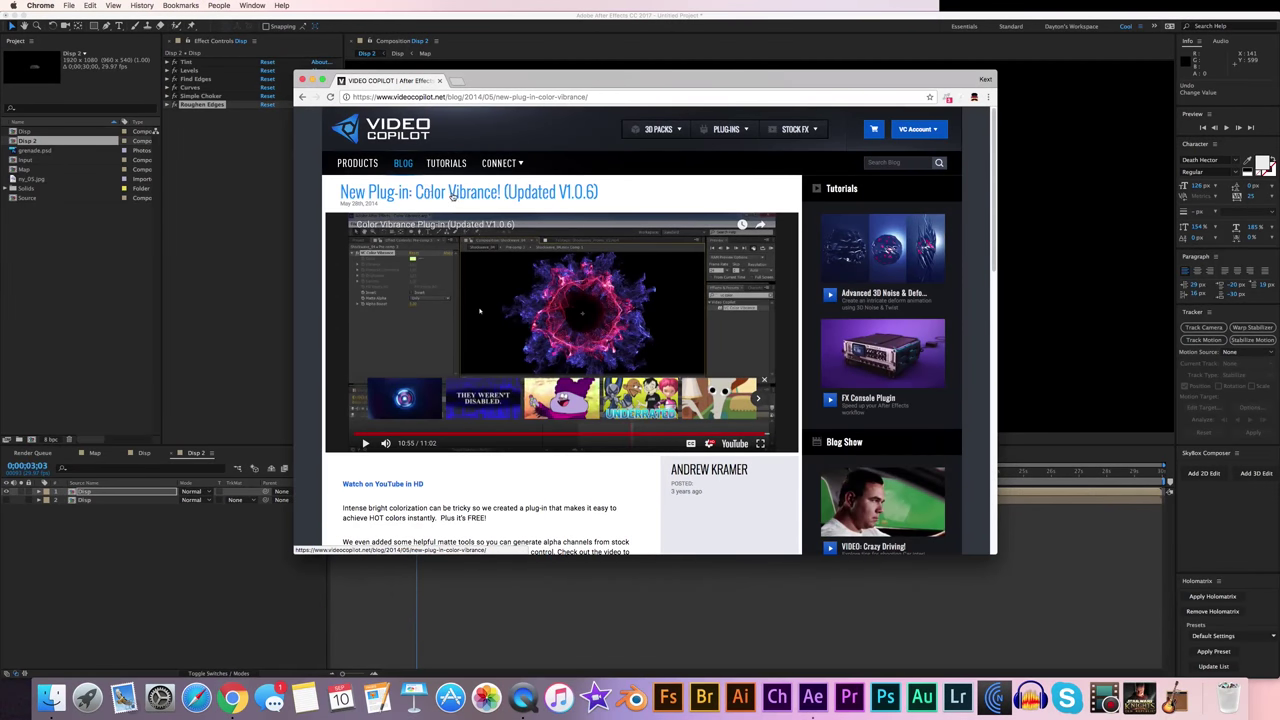
scroll(501, 230, down, 2)
scroll(501, 230, down, 5)
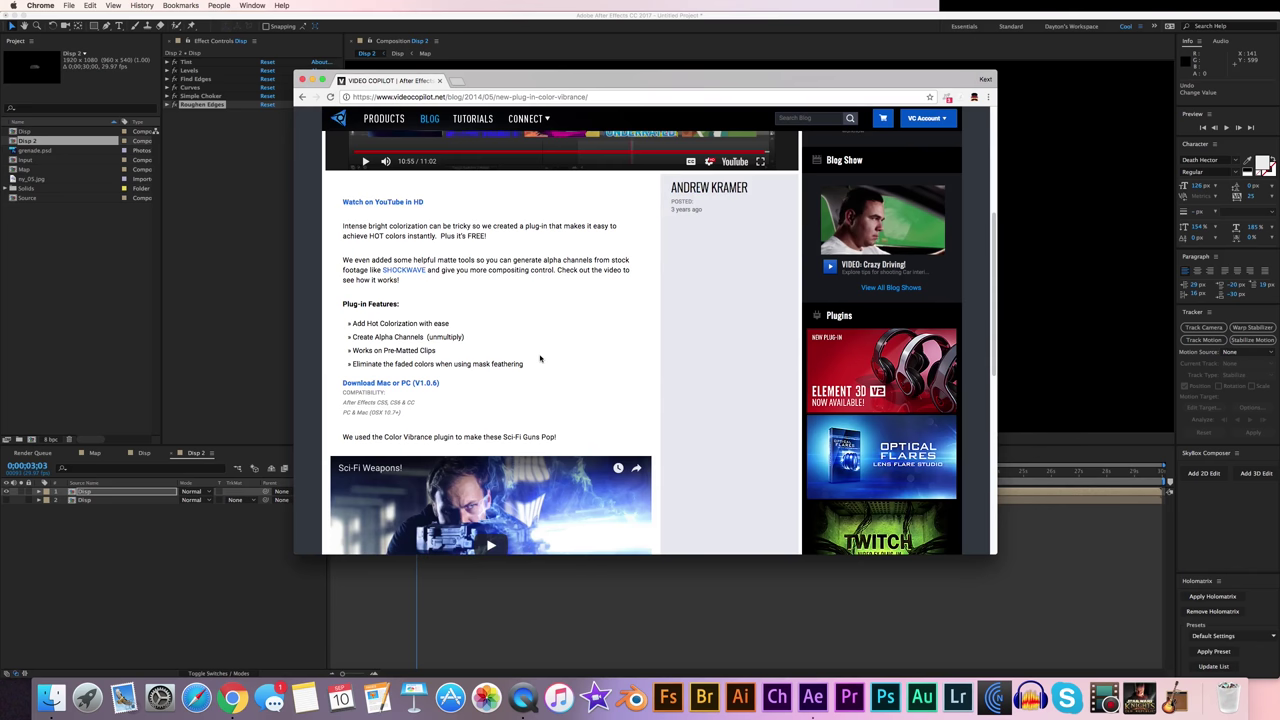
click(312, 80)
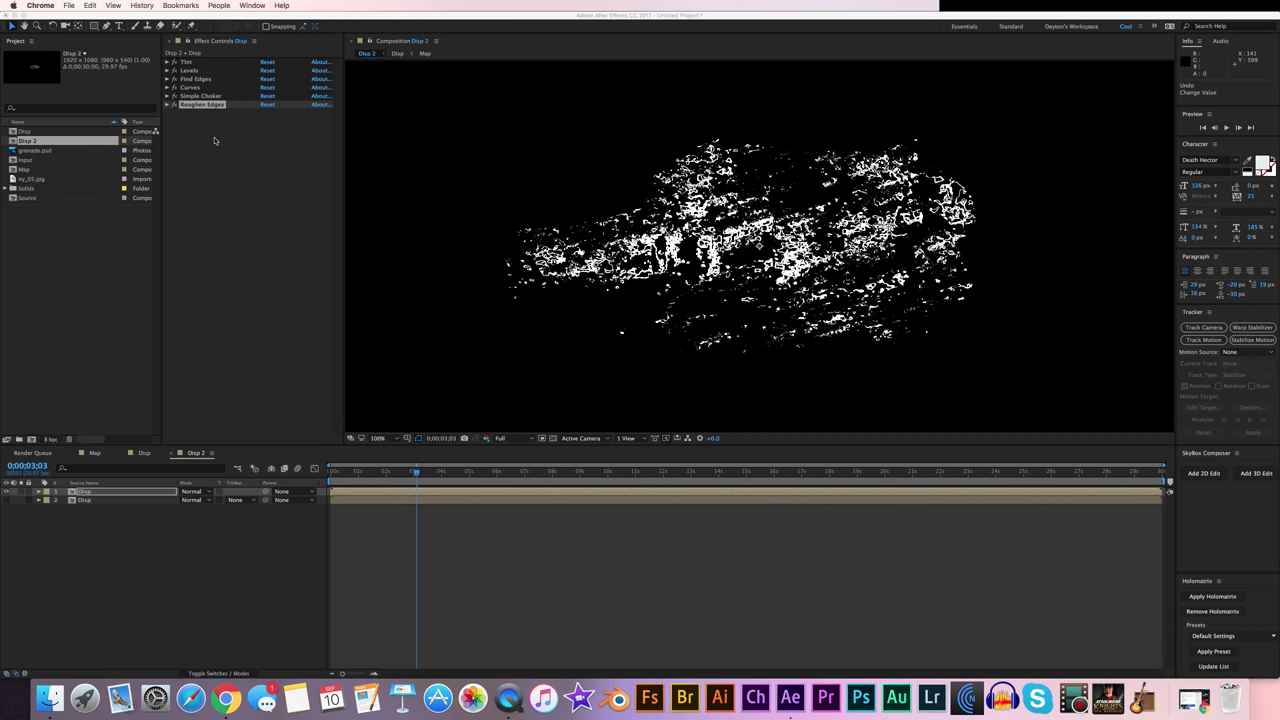
Add the VC Color Vibrance effect to the upper Disp layer.
right_click(212, 138)
mouse_move(250, 548)
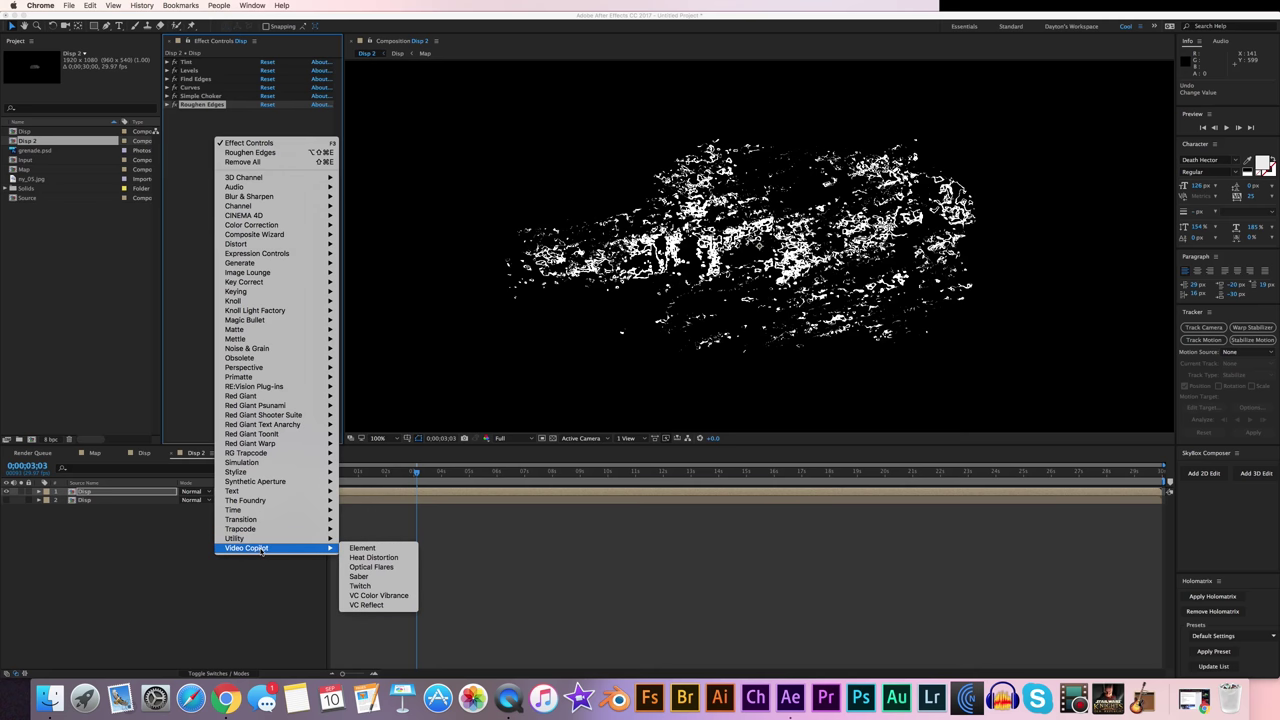
click(393, 601)
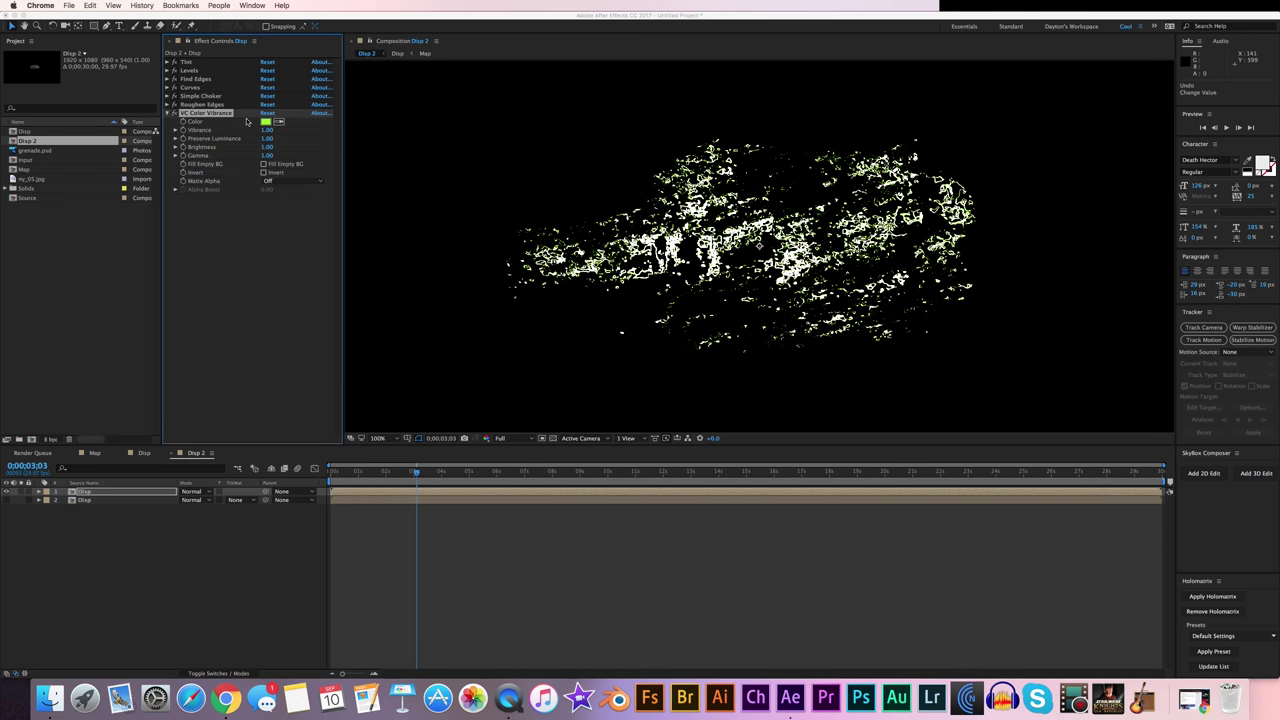
Set VC Color Vibrance's color to violet (7700FF) and enable Fill Empty BG.
click(266, 125)
click(305, 252)
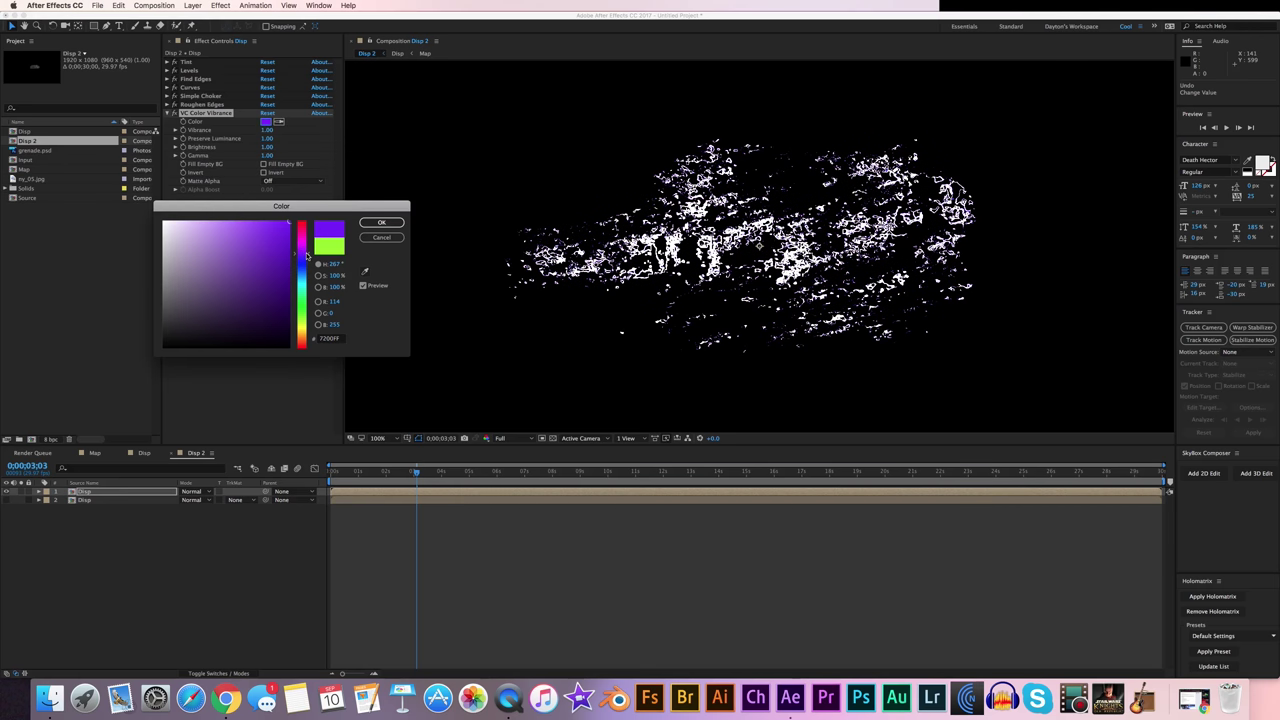
click(383, 225)
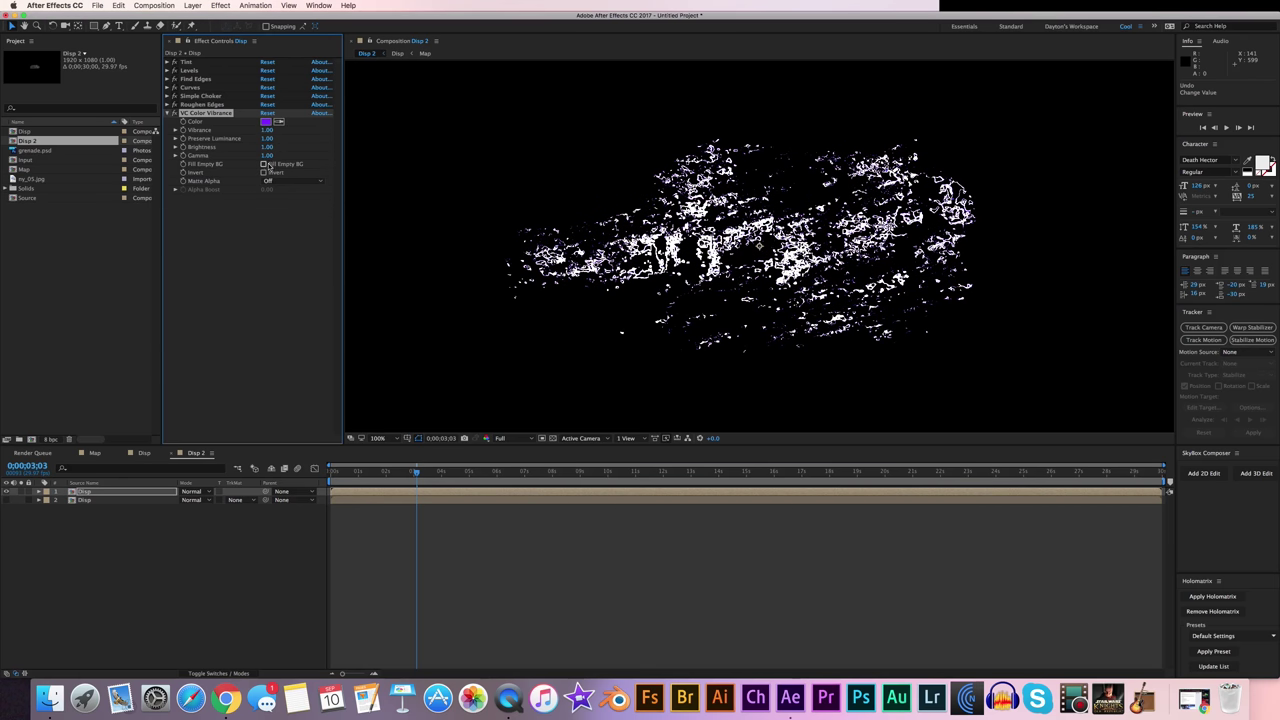
click(264, 165)
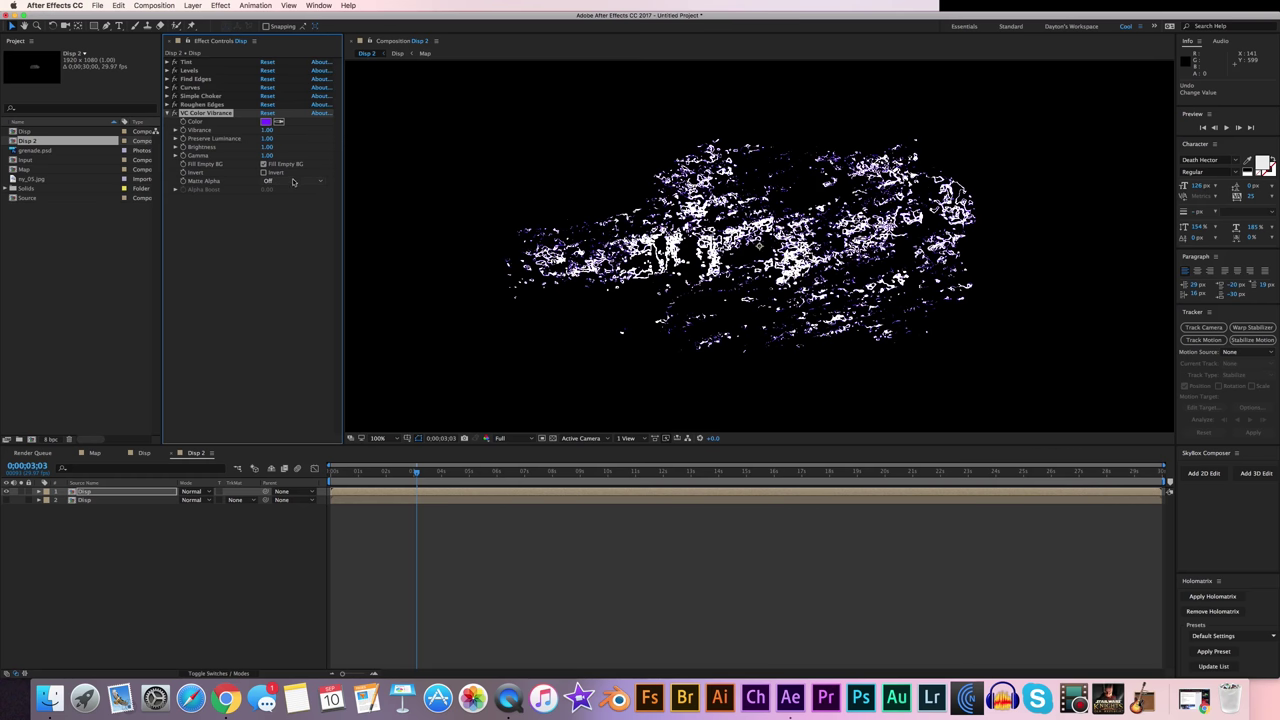
Set the upper Disp layer's blending mode to Screen.
click(83, 478)
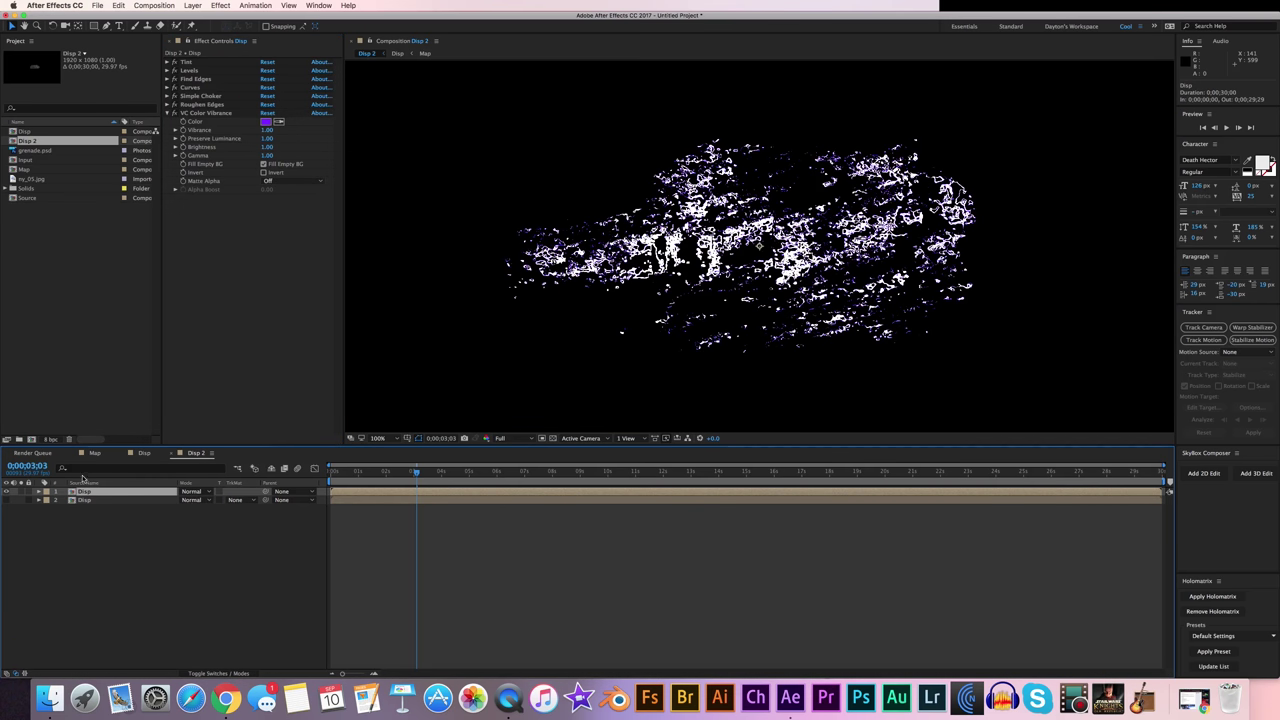
click(194, 491)
click(228, 393)
Raise VC Color Vibrance's Brightness to 1.25 and its Gamma to 1.54.
drag(268, 148, 288, 147)
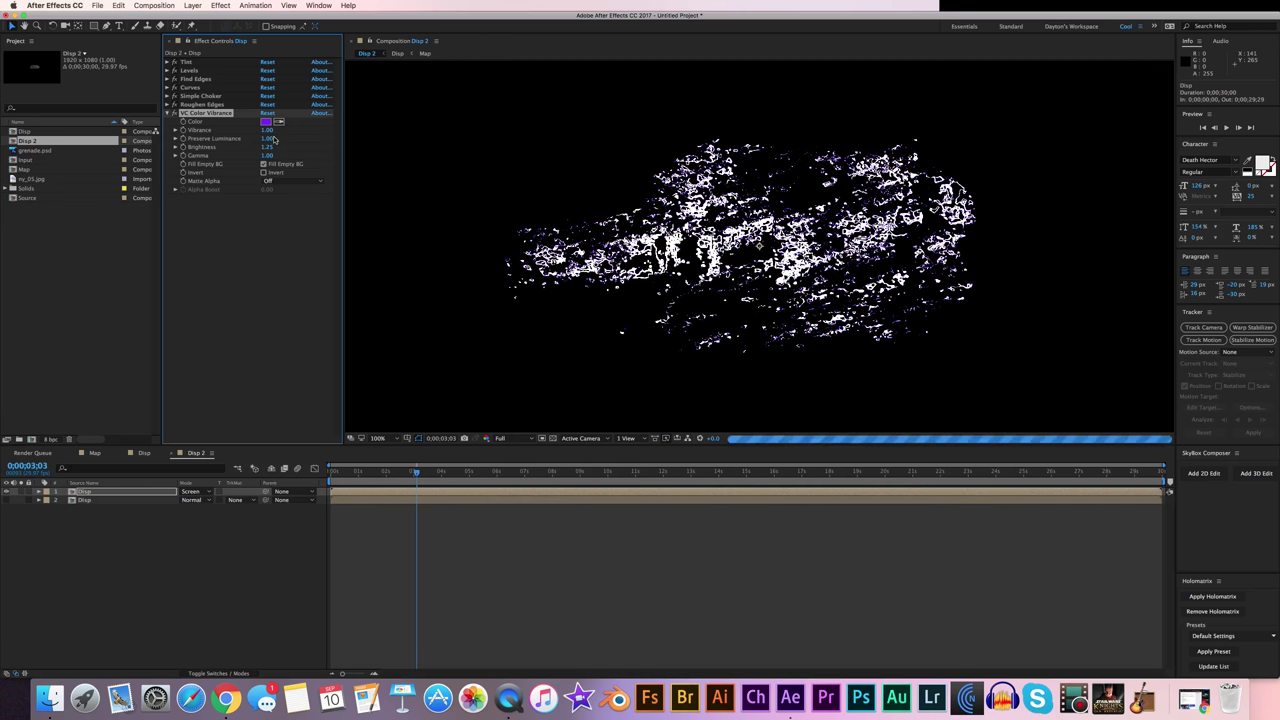
drag(295, 156, 311, 172)
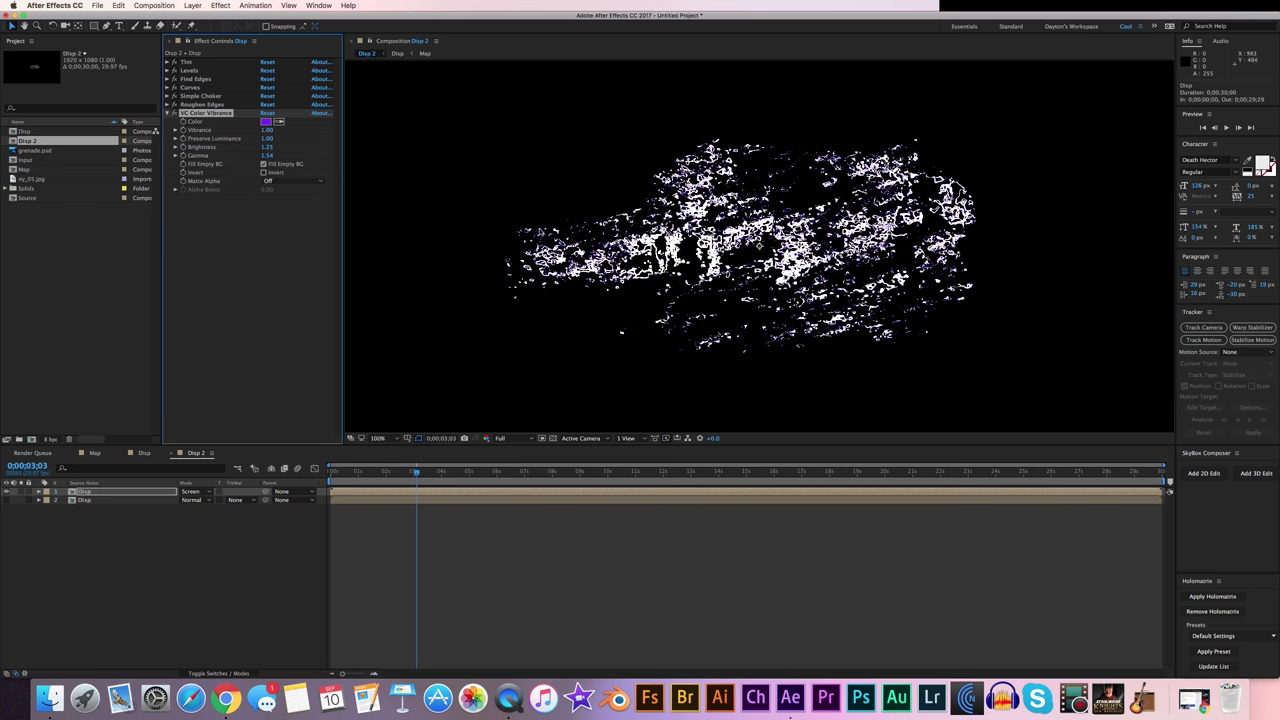
Add a Glow effect to the upper Disp layer and lower its Glow Threshold to 5.5%.
right_click(208, 219)
mouse_move(280, 561)
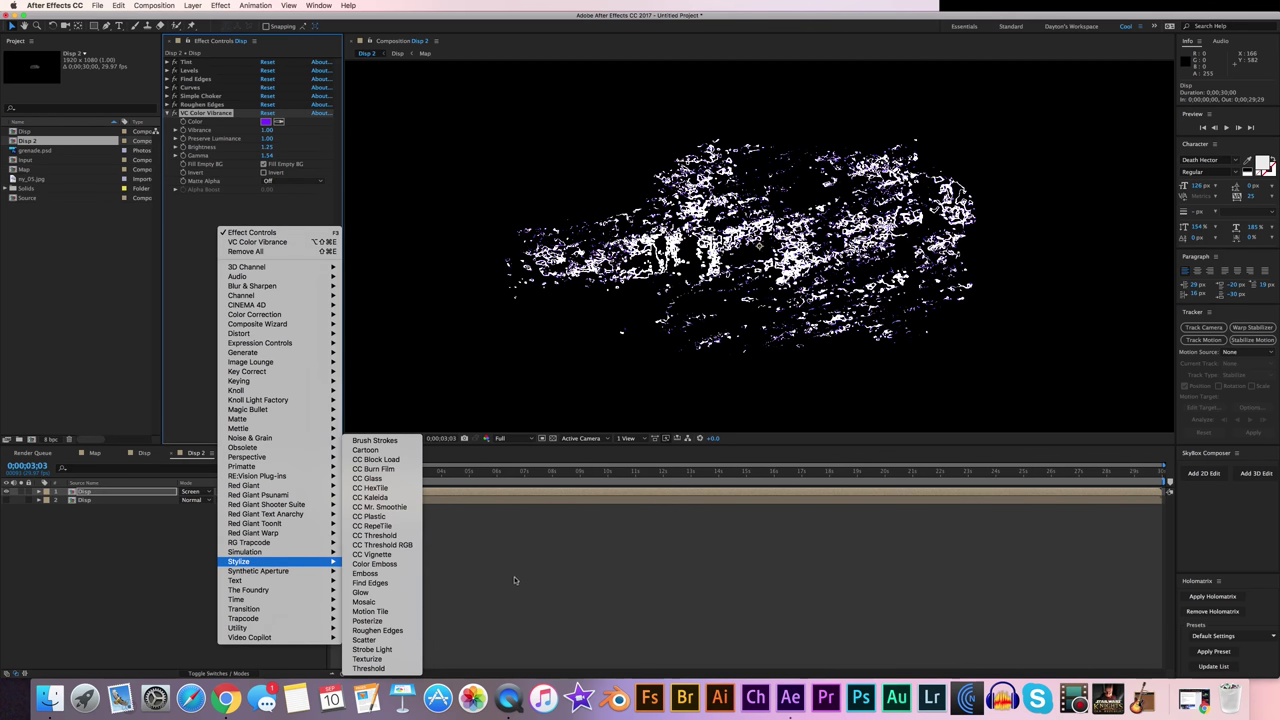
click(397, 593)
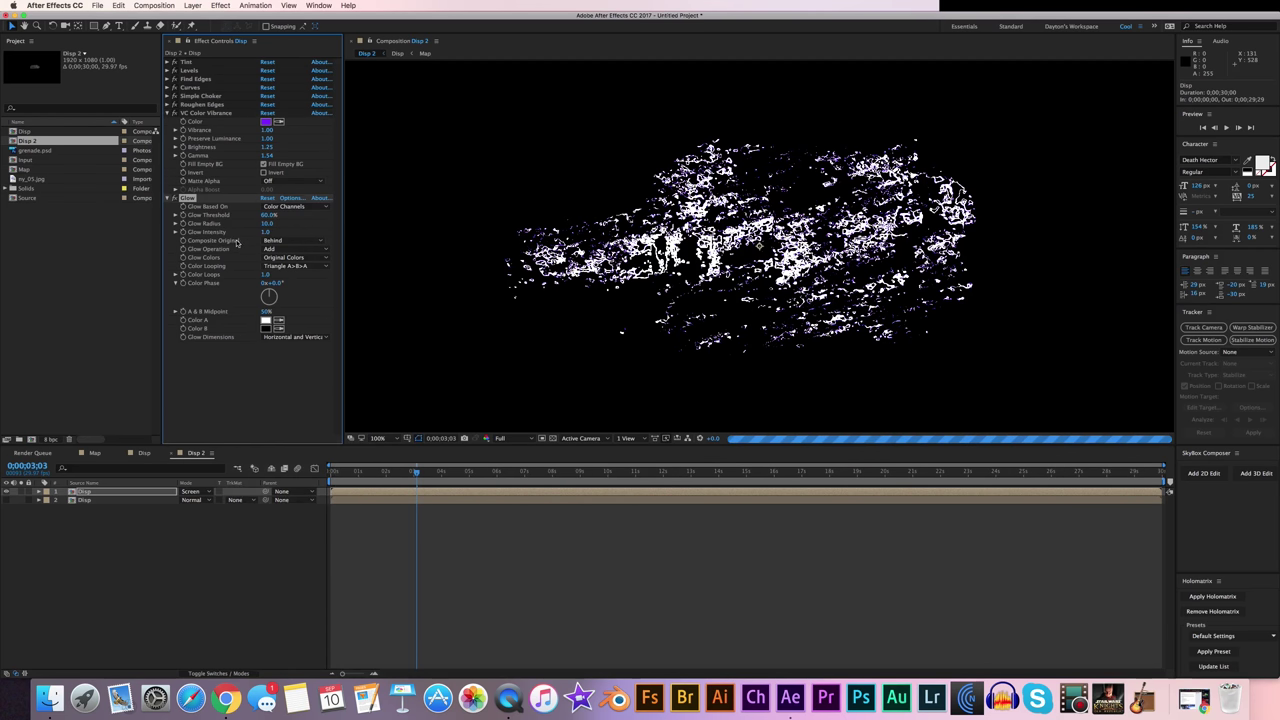
drag(268, 218, 232, 218)
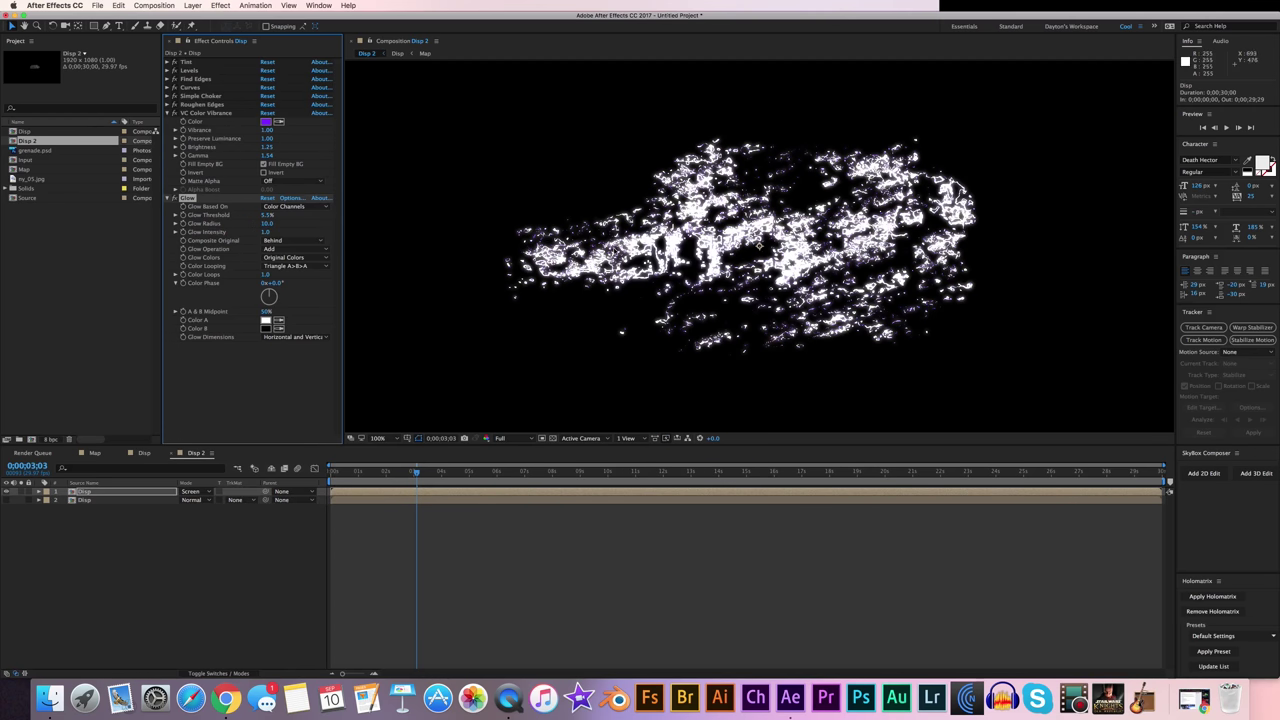
Set Glow Colors to A & B Colors and sample VC Color Vibrance's violet for Color A.
click(278, 258)
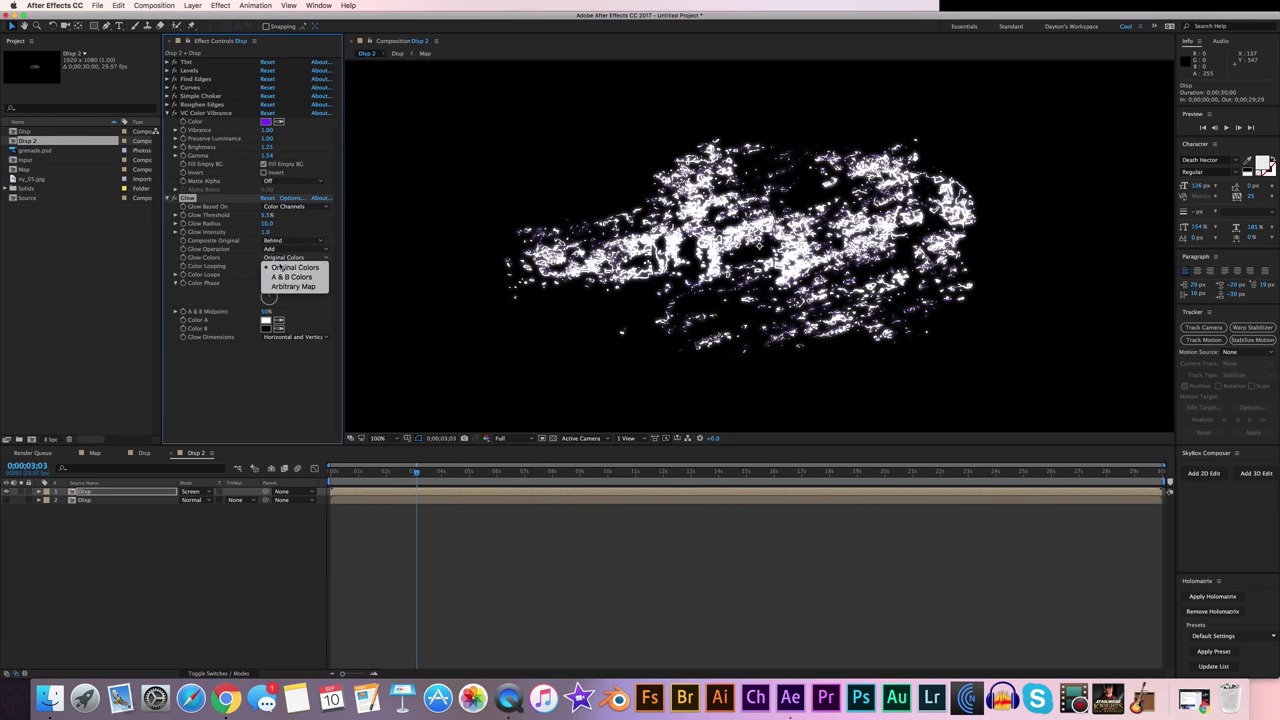
click(291, 277)
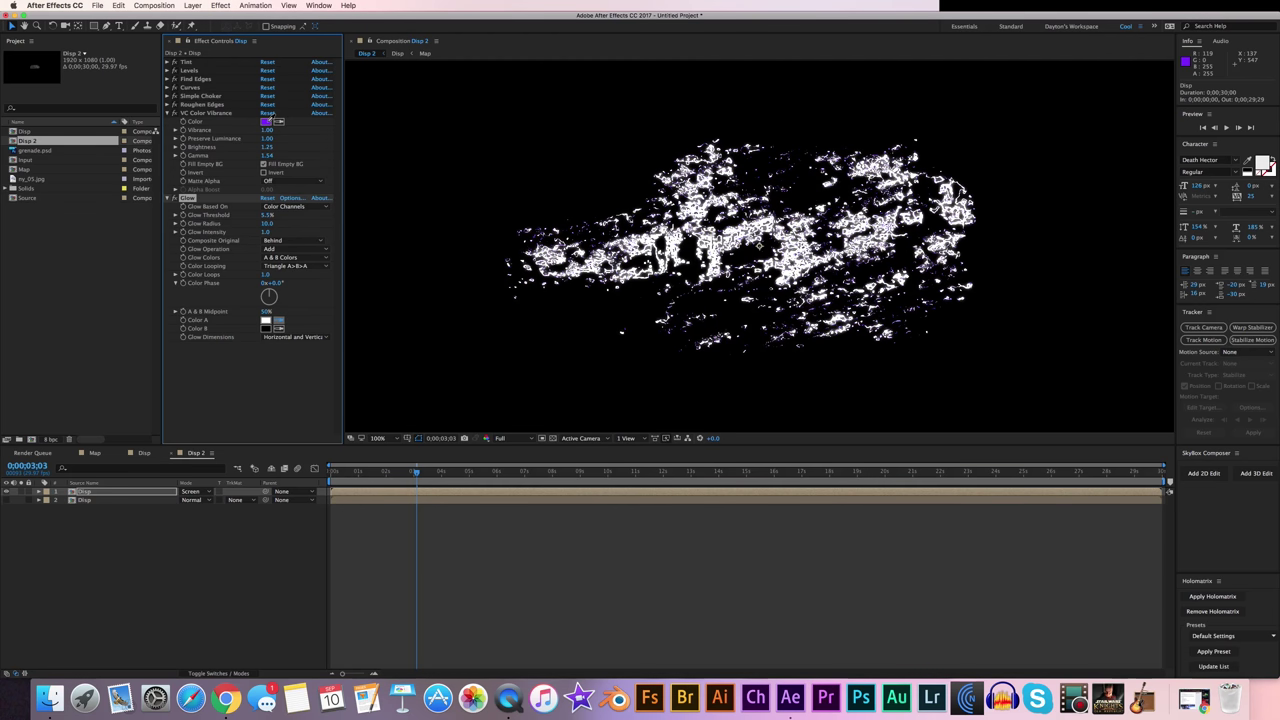
click(267, 122)
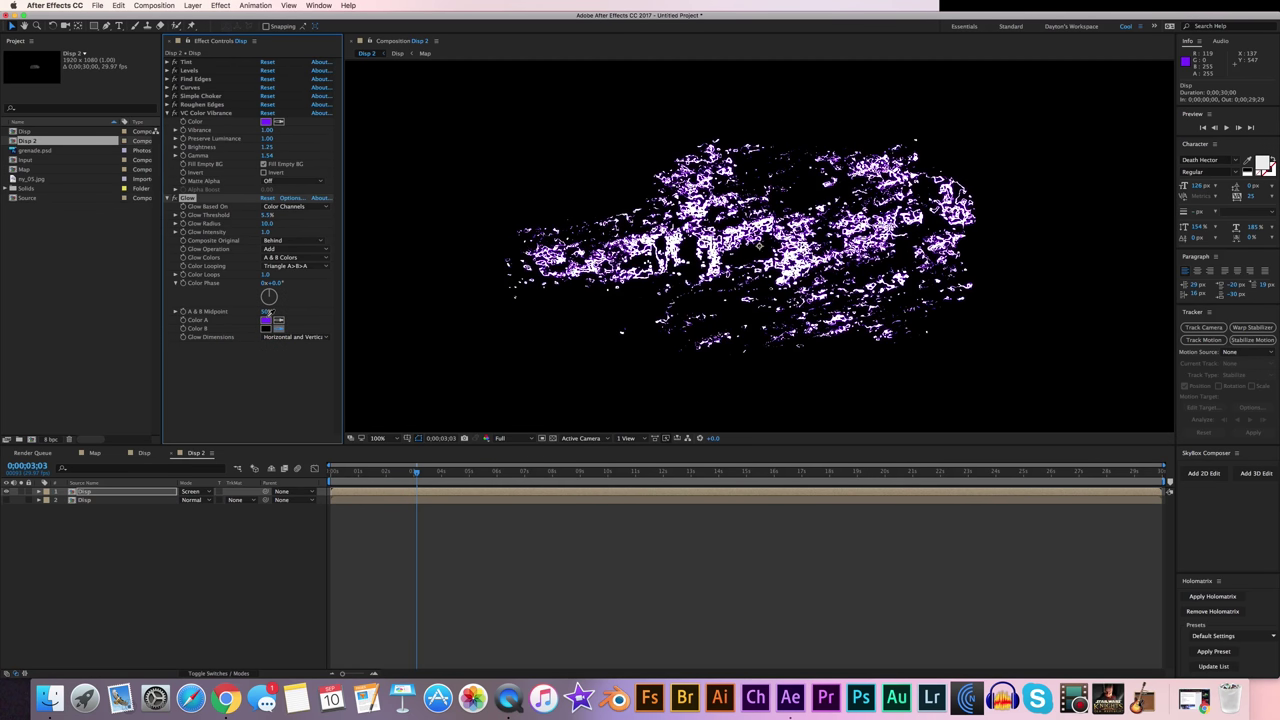
Give Glow's Color B a pale tint of the Color A violet and soften Color A to 9232FF.
click(266, 319)
click(266, 330)
click(207, 221)
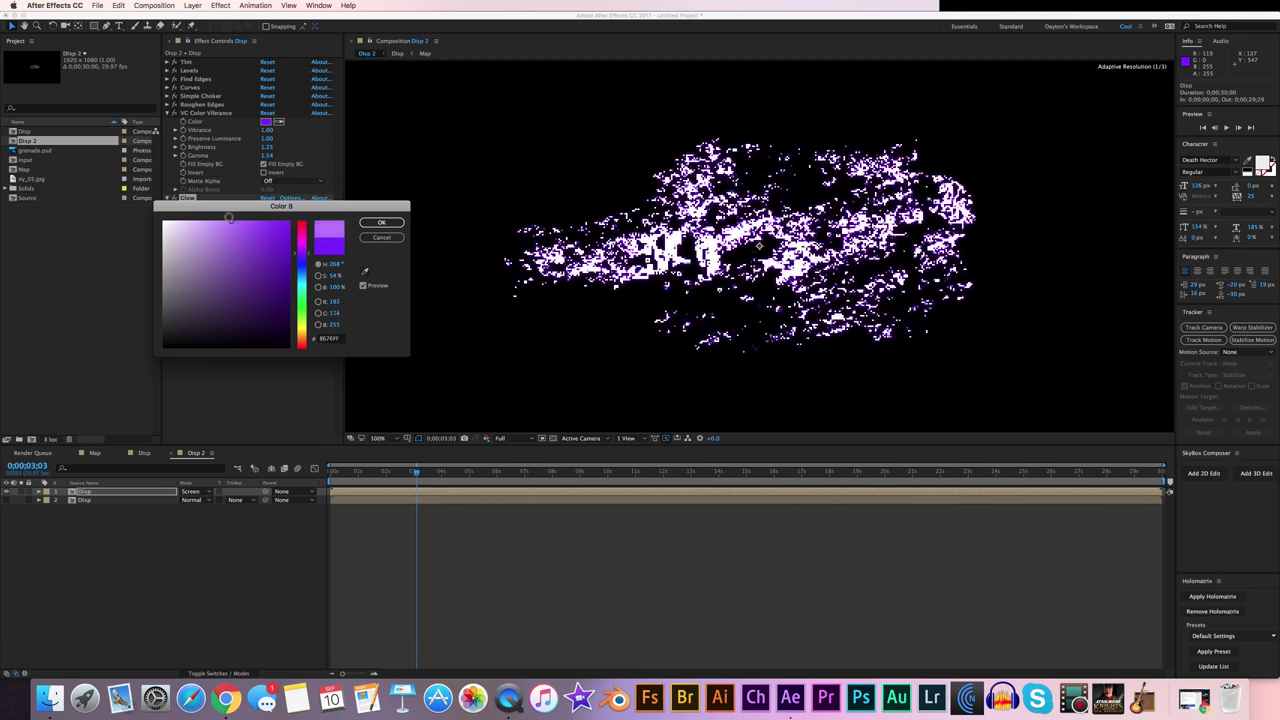
click(381, 223)
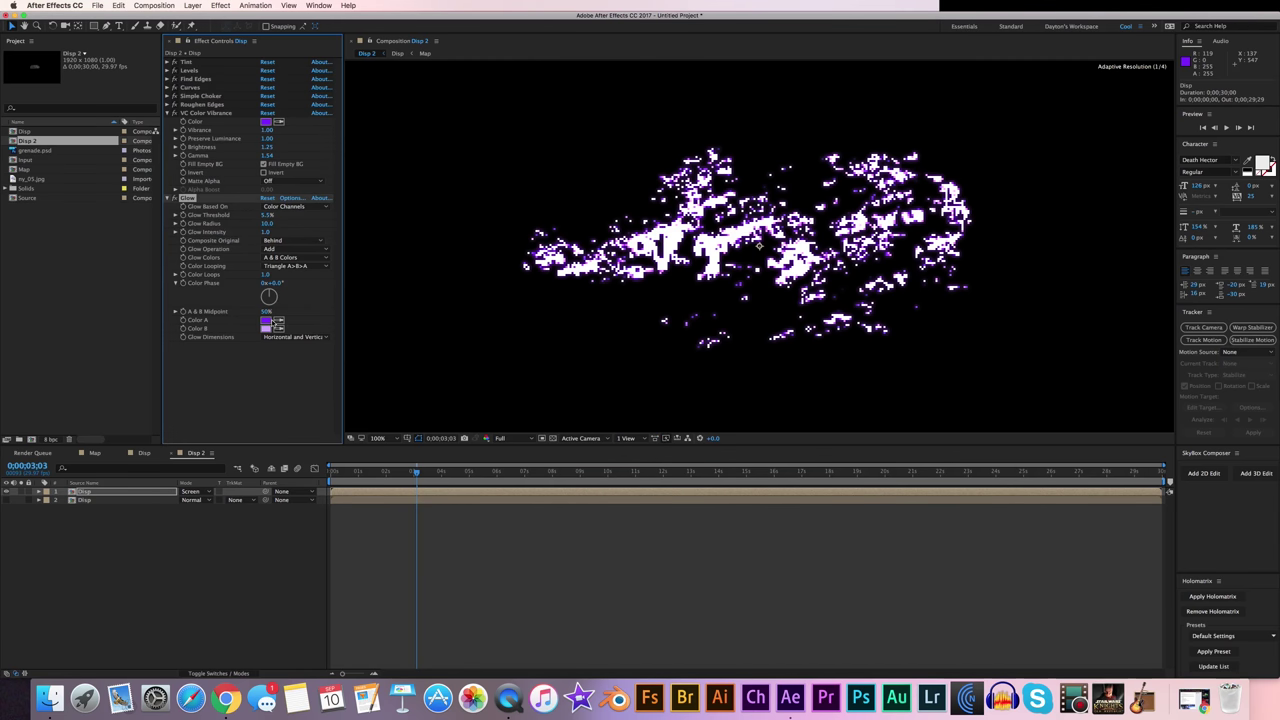
click(275, 321)
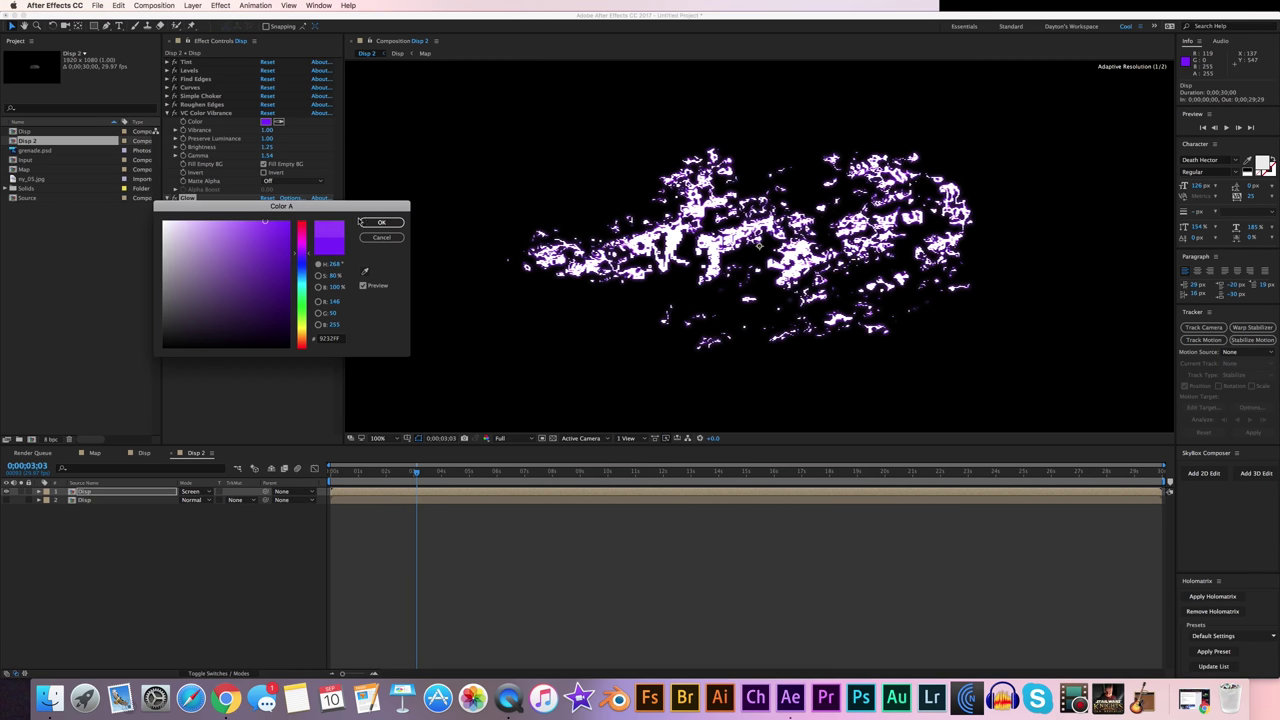
click(372, 223)
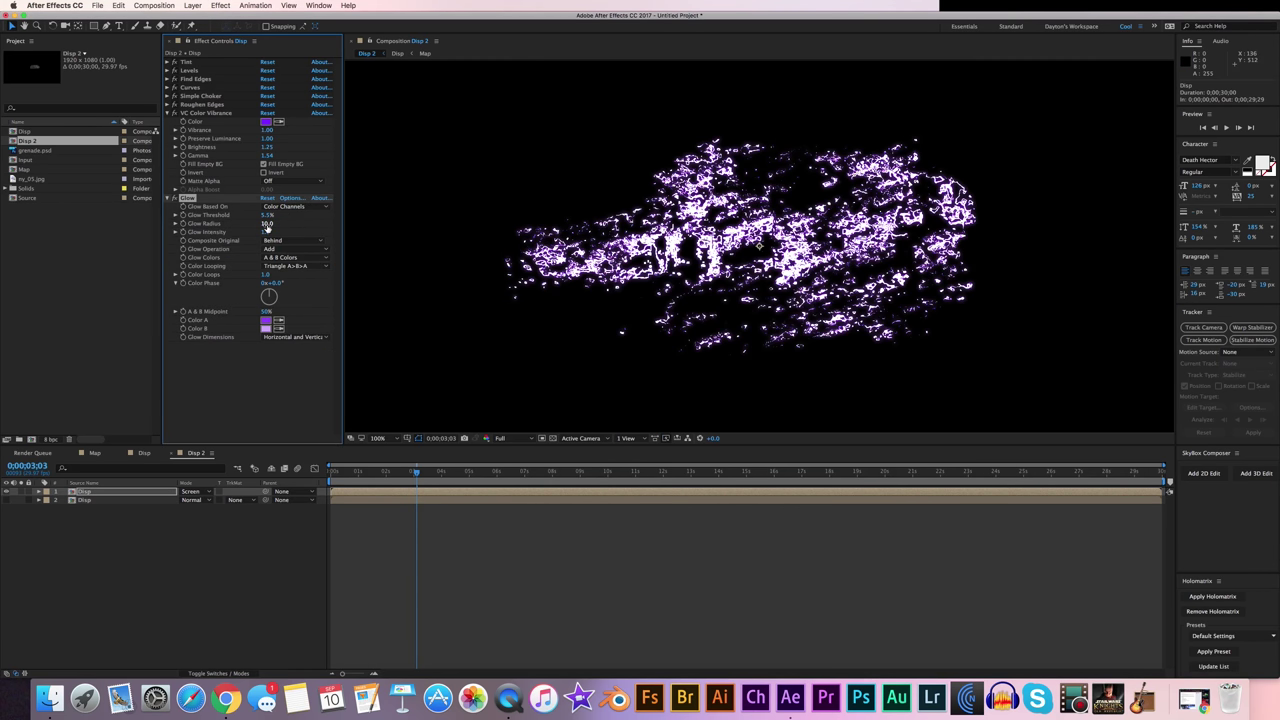
Set the Glow effect's threshold to 0%, its intensity to 2.0 and its radius to 146.
drag(313, 225, 218, 217)
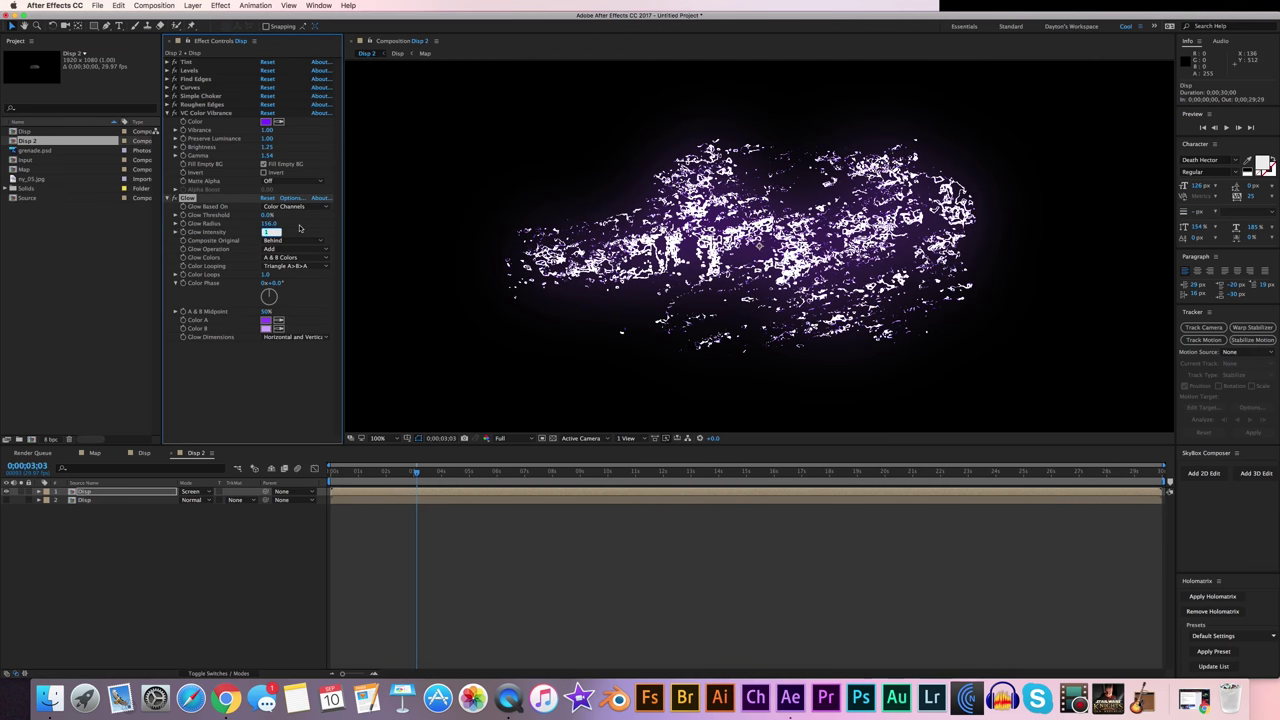
key(Return)
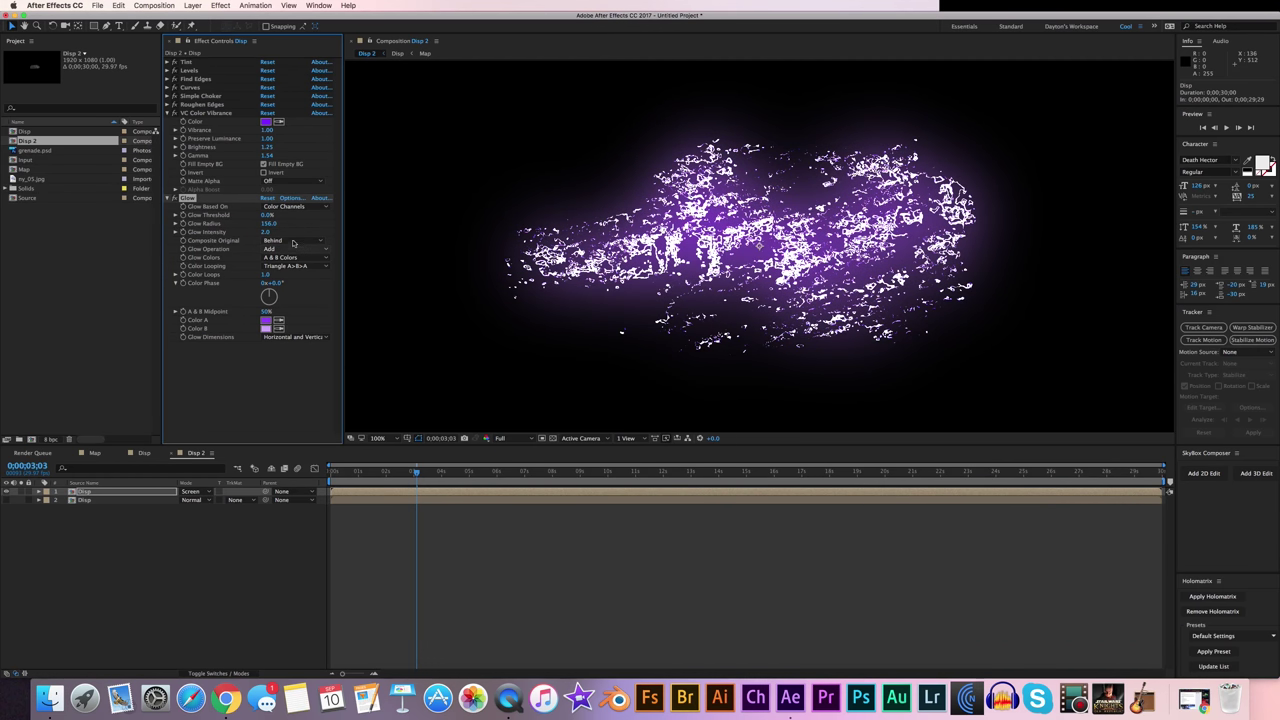
drag(268, 224, 270, 224)
Shift VC Color Vibrance's color toward purple, to RGB 169, 0, 255.
click(266, 122)
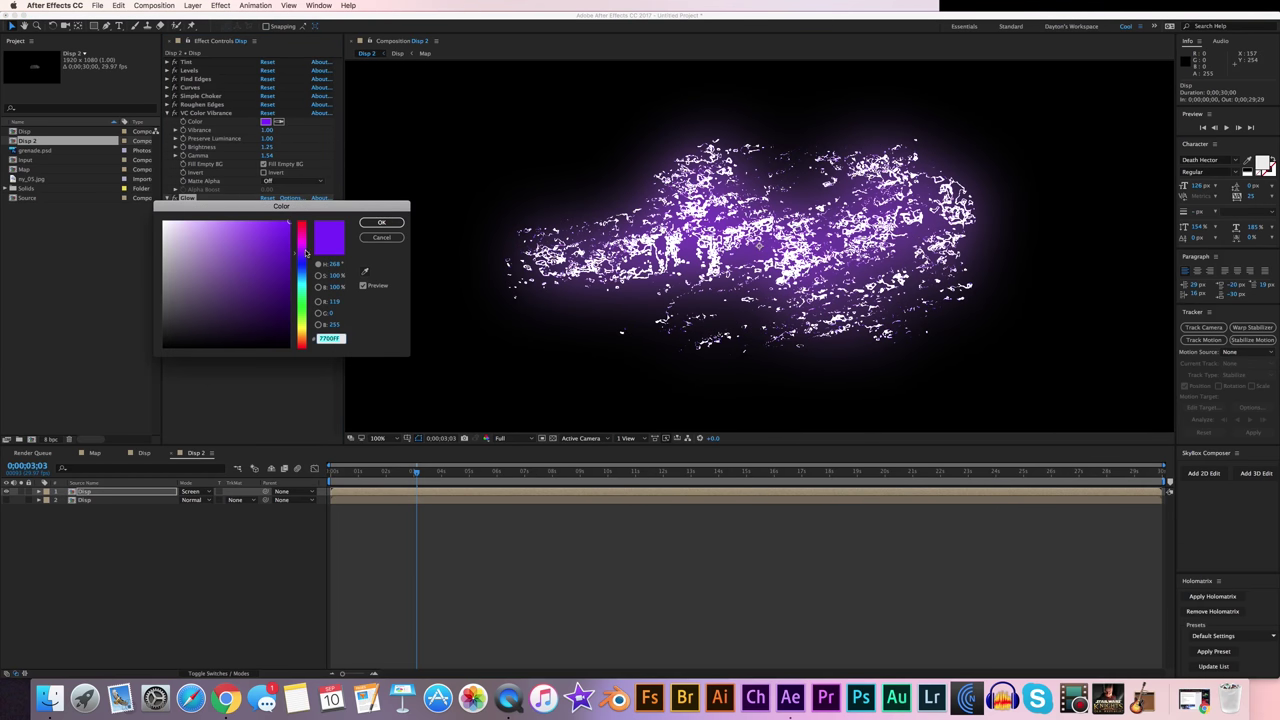
drag(306, 253, 306, 251)
click(381, 222)
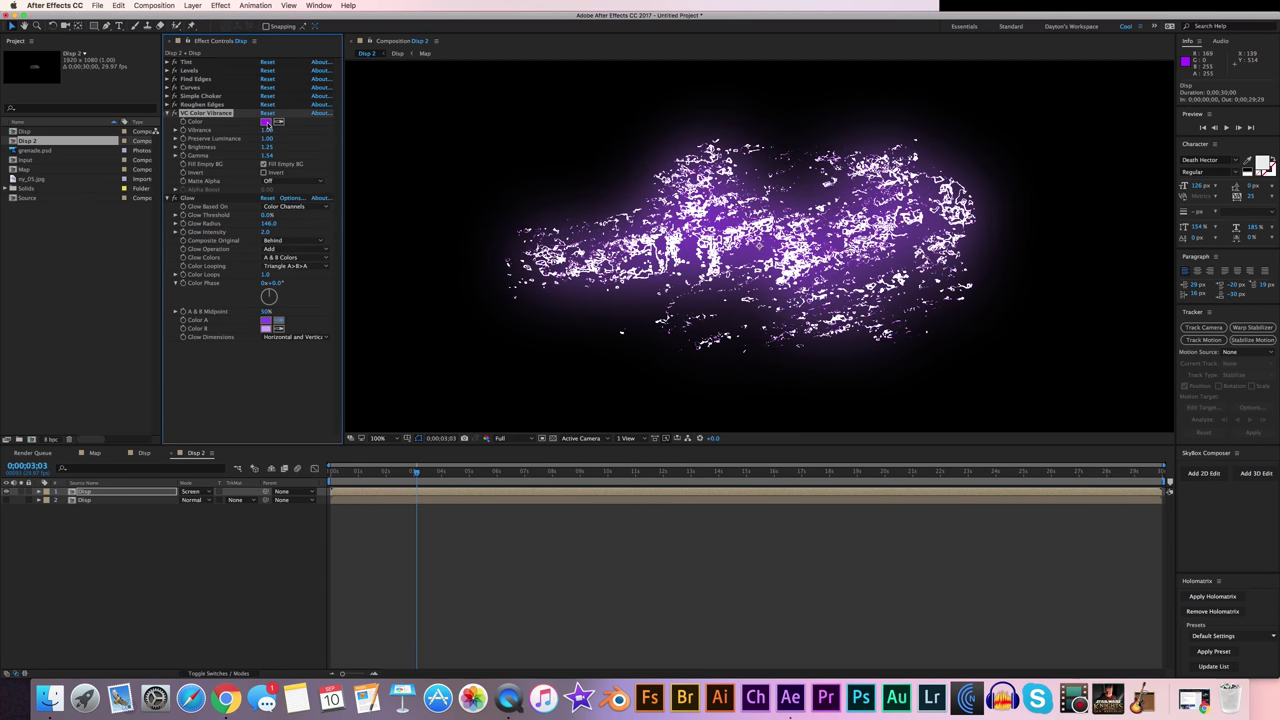
Sample VC Color Vibrance's purple A900FF for Glow's Color A and Color B, and lighten Color B to a softer purple.
click(266, 123)
click(281, 329)
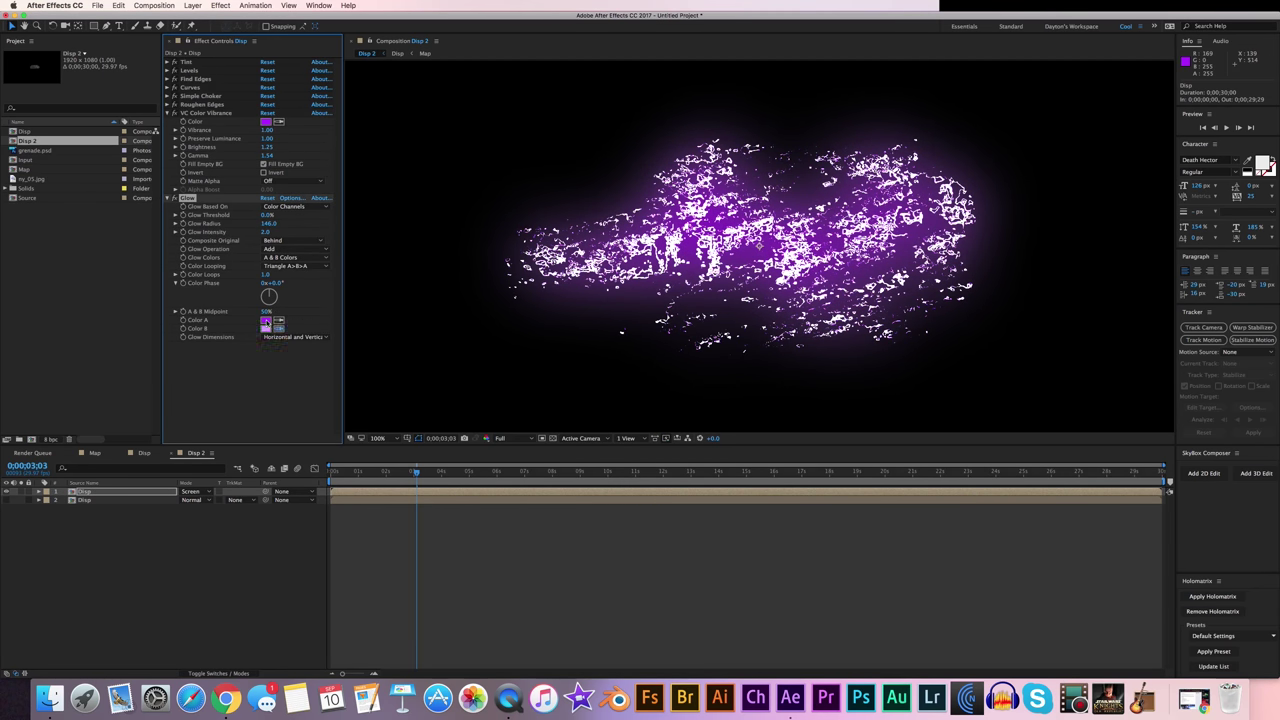
click(266, 328)
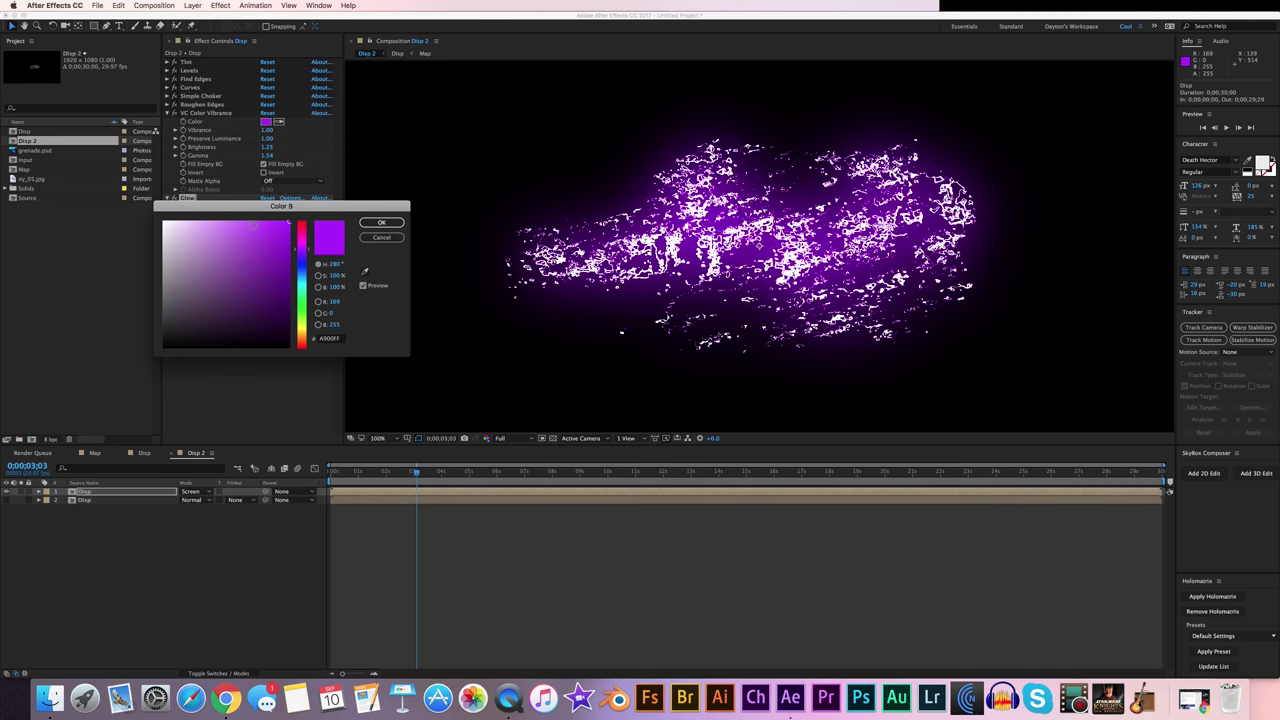
click(252, 224)
click(237, 218)
click(371, 224)
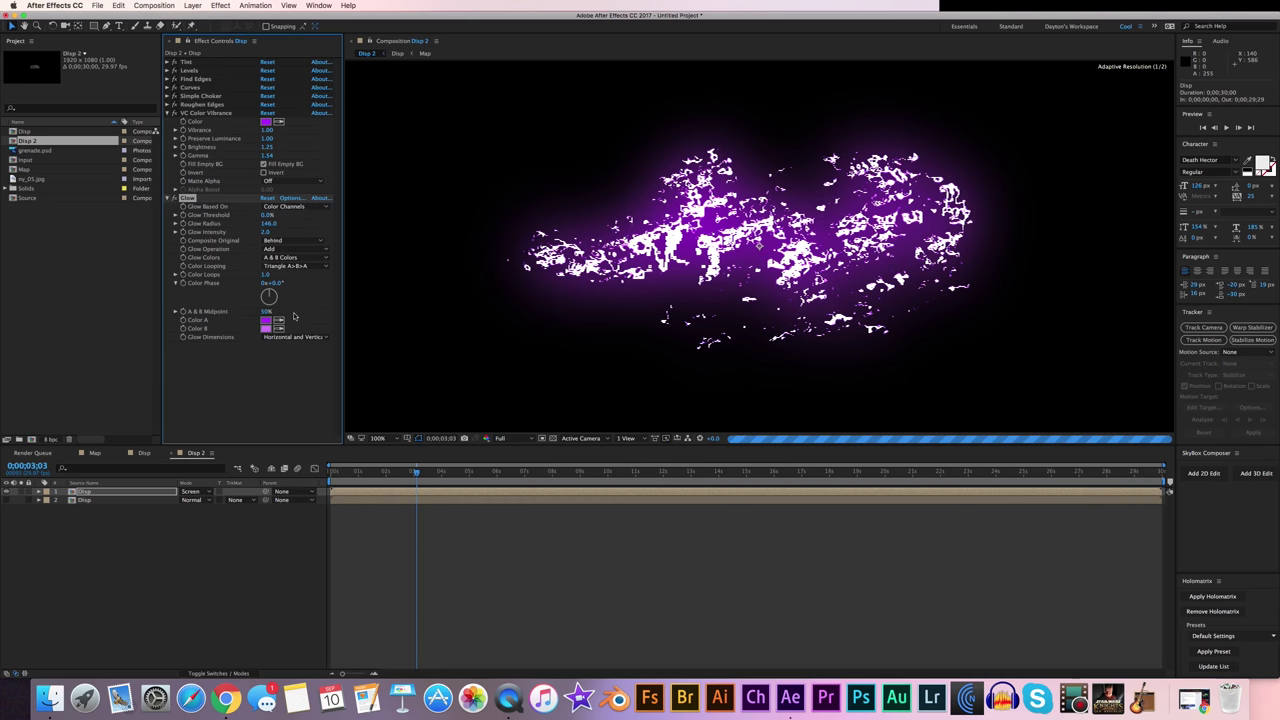
Set the Glow effect's radius to 148 and its intensity to 2.6, and preview the glowing disintegration.
mouse_move(268, 223)
mouse_down()
mouse_move(280, 222)
mouse_move(264, 230)
mouse_up()
key(super+z)
click(265, 232)
text(3)
key(Return)
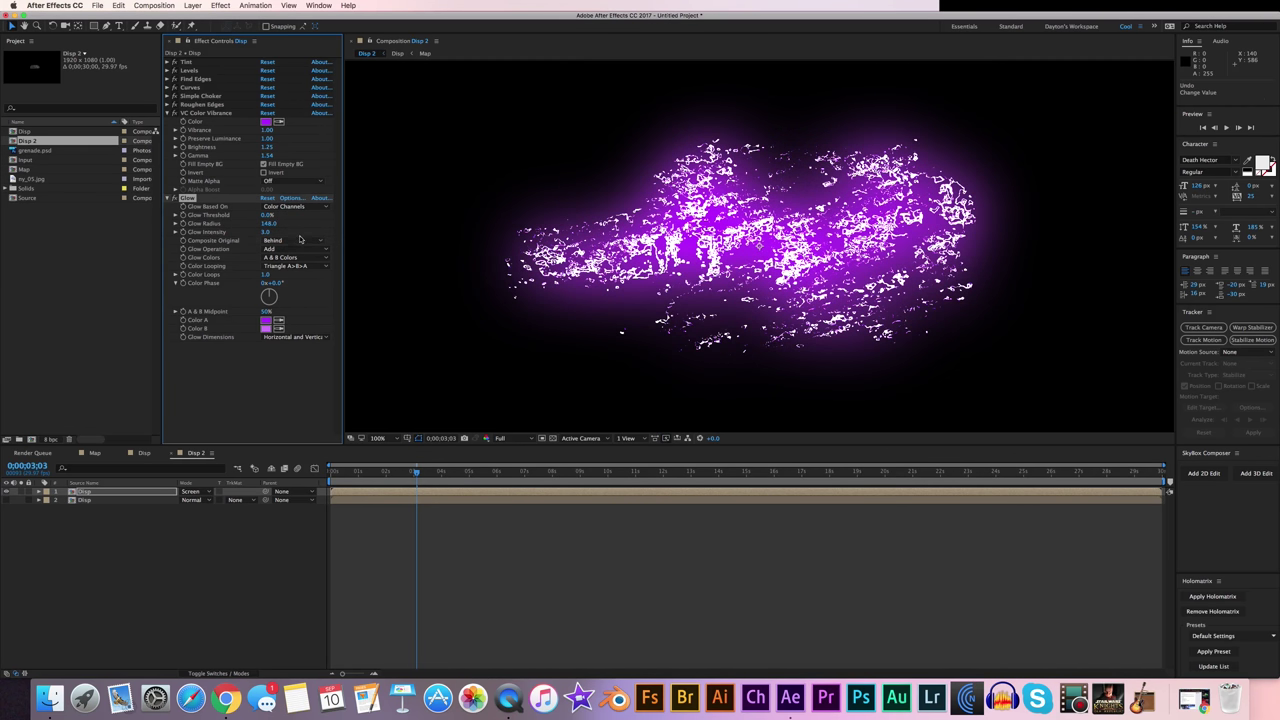
key(comma)
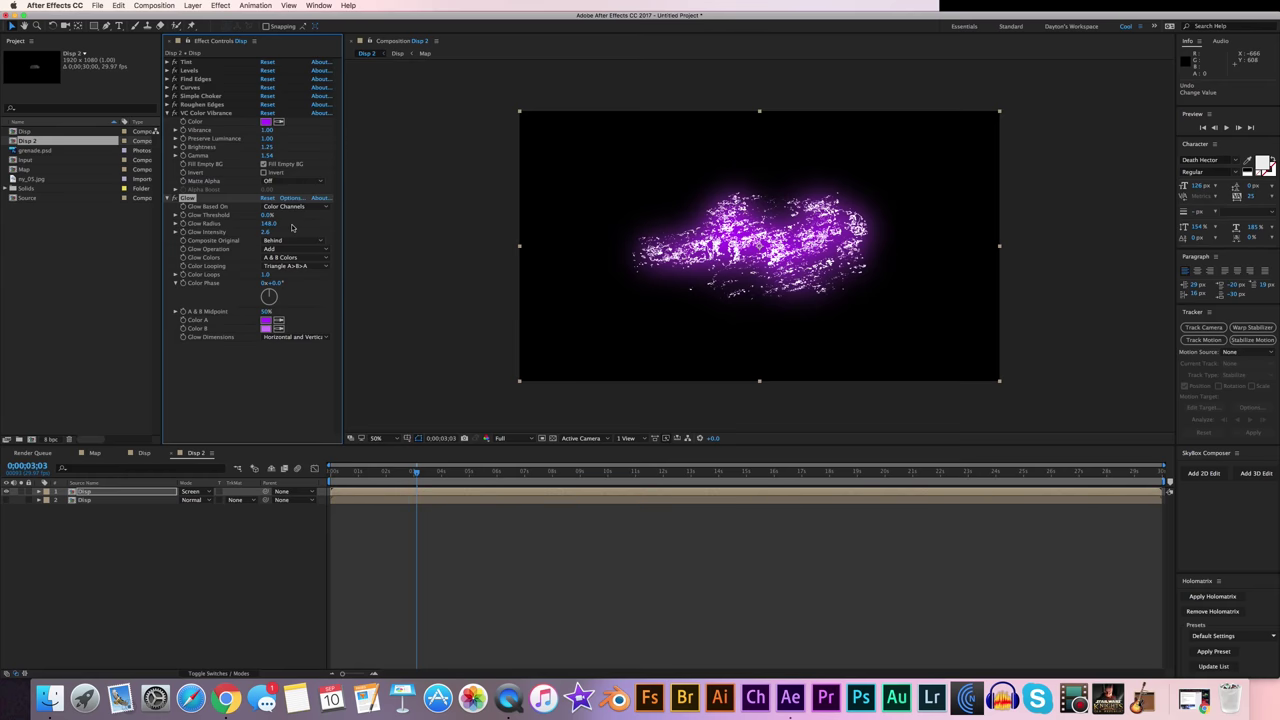
key(period)
key(space)
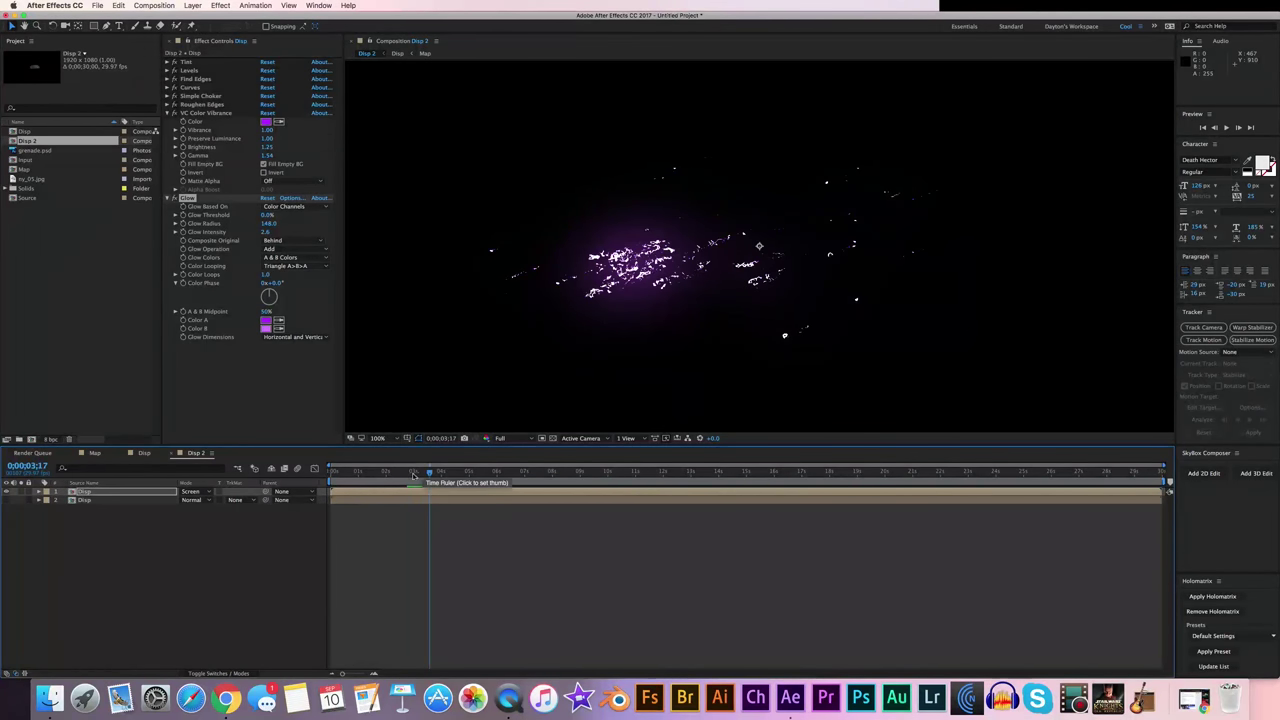
click(412, 472)
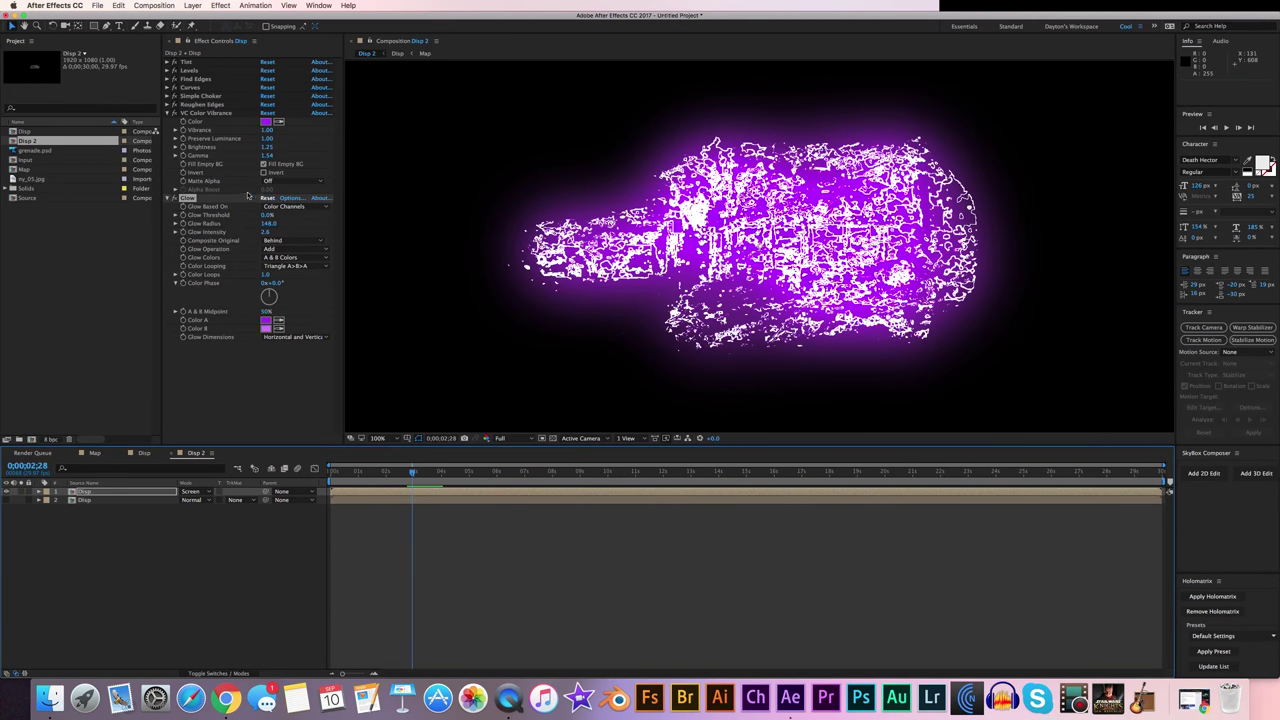
Collapse the VC Color Vibrance and Glow settings and make the lower Disp layer visible again.
click(166, 113)
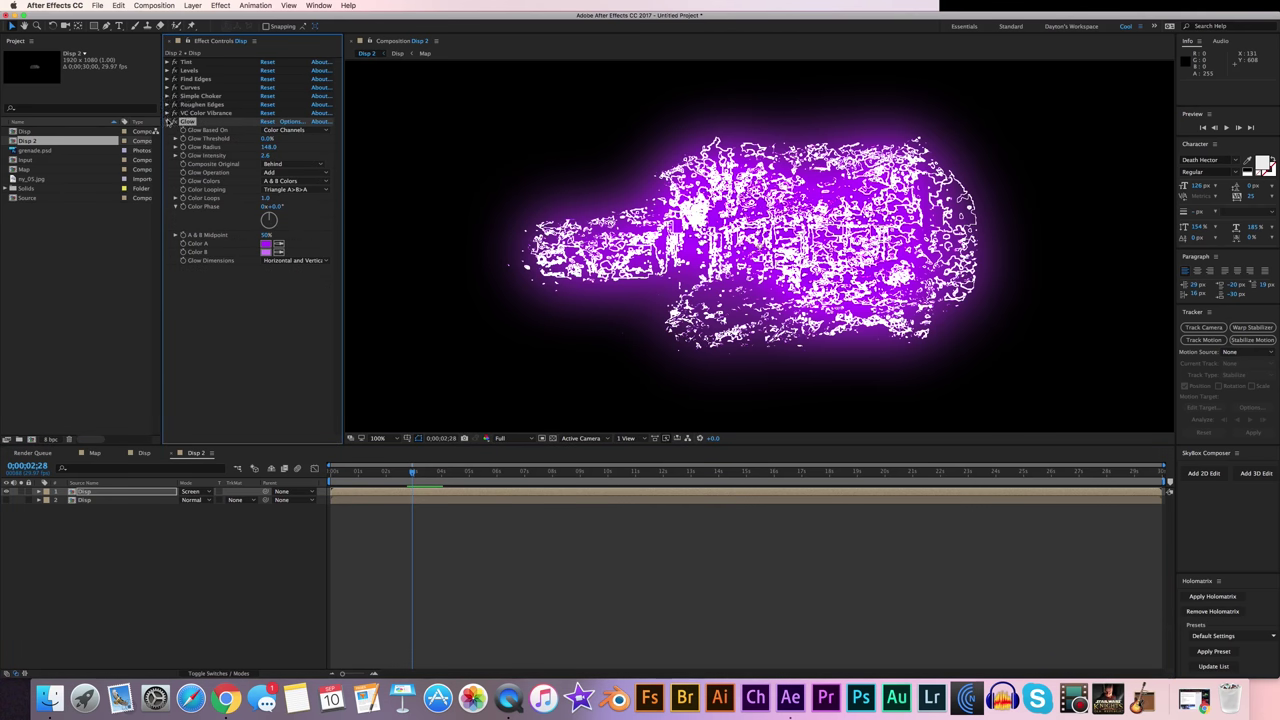
click(167, 121)
key(comma)
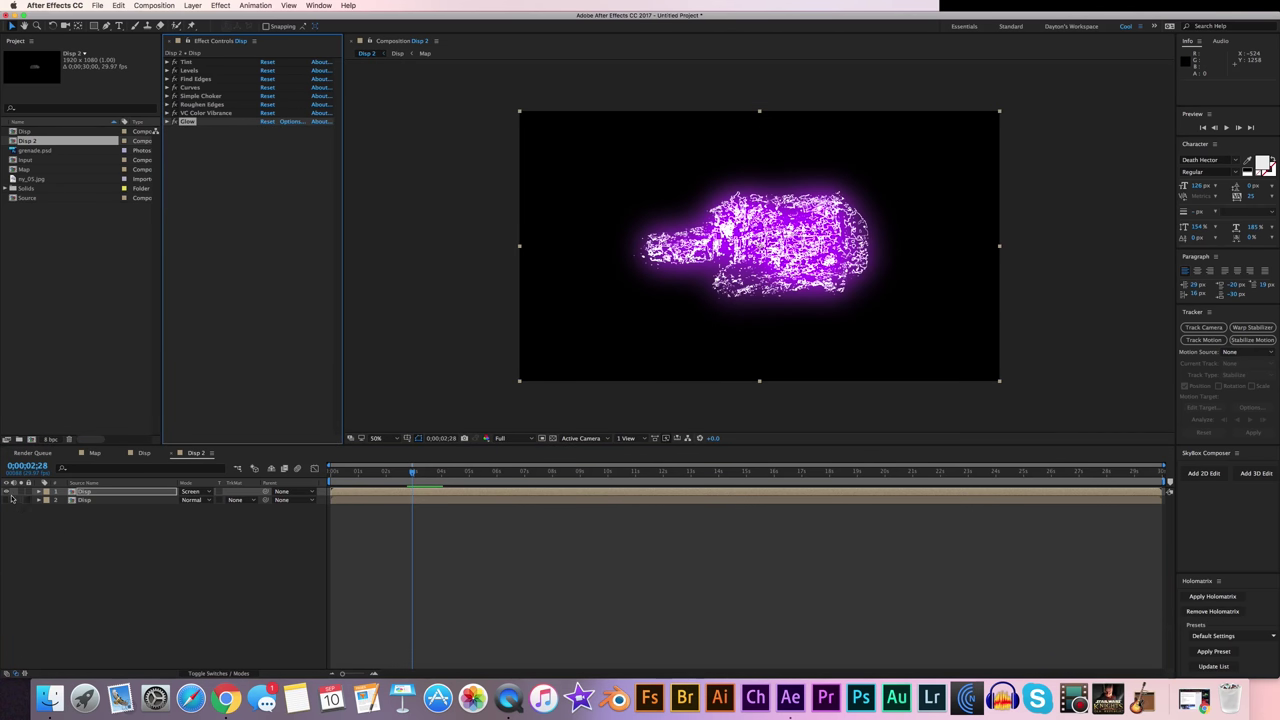
click(6, 499)
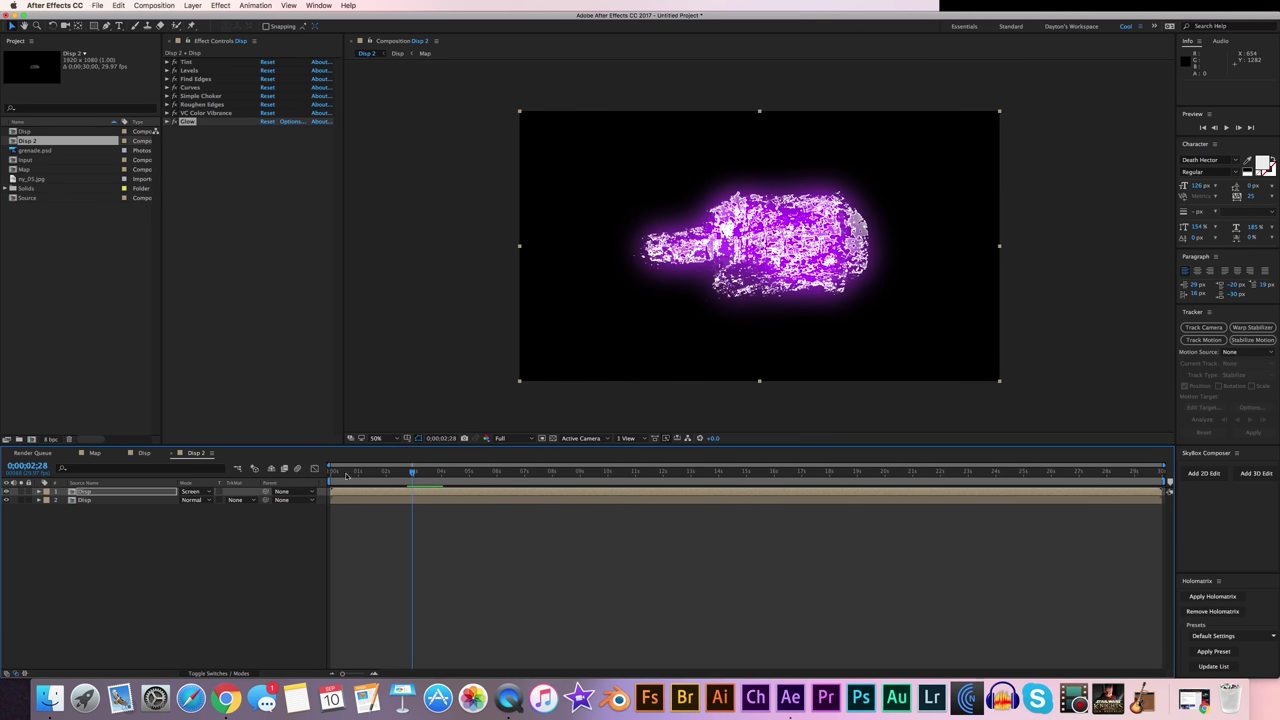
Scrub the composition back to about 0;00;01;19 to examine the glow over the grenade before it breaks apart.
click(406, 472)
key(period)
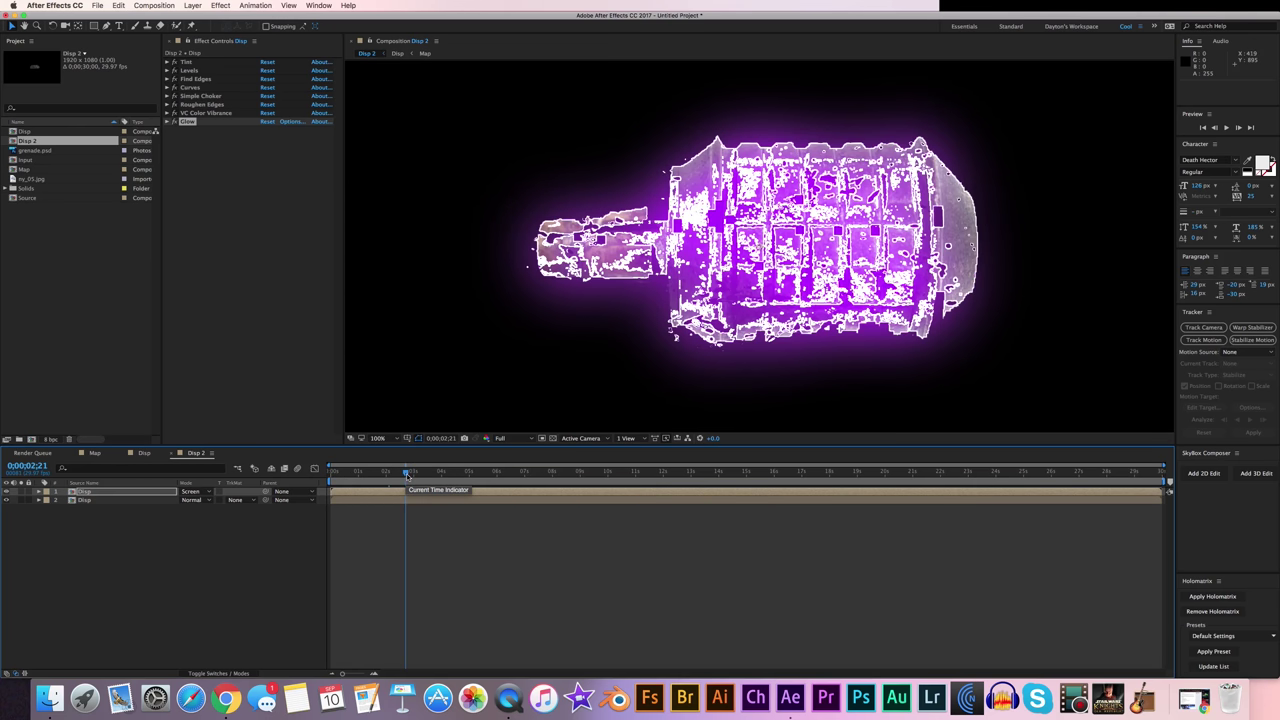
drag(418, 474, 376, 479)
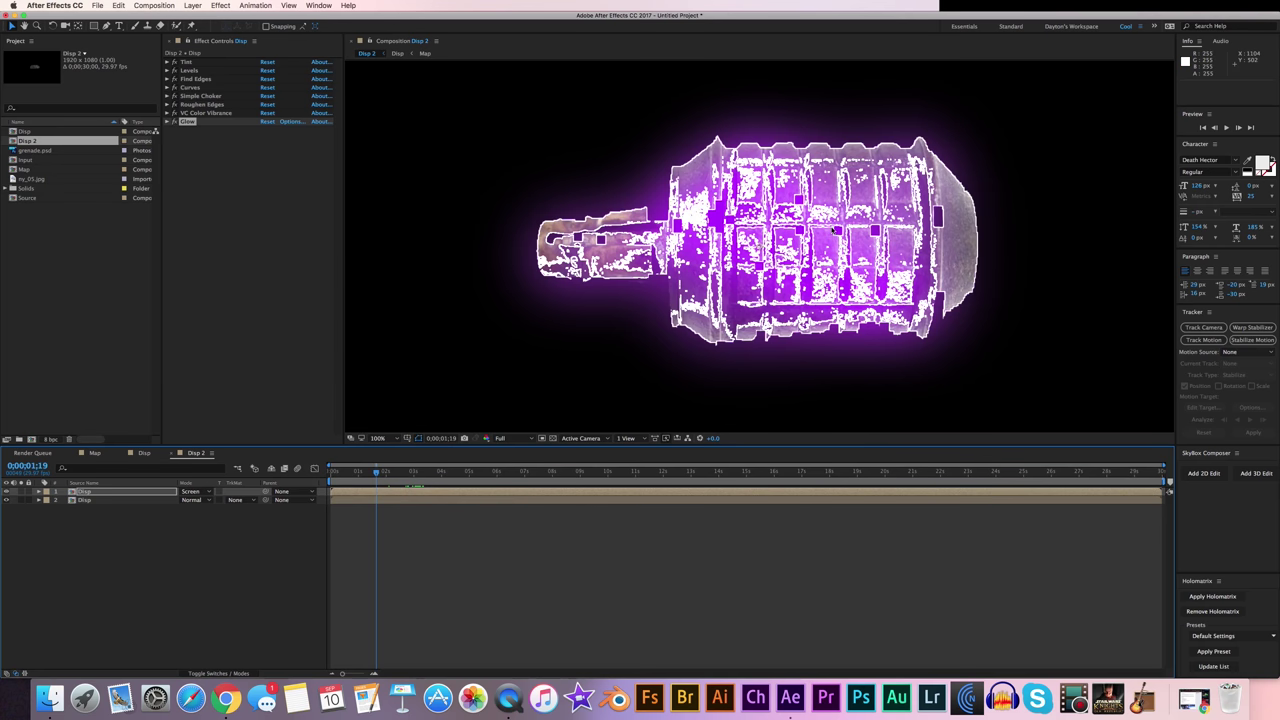
Add an Exposure effect to the upper Disp layer and place it above Tint in the effect order.
click(106, 500)
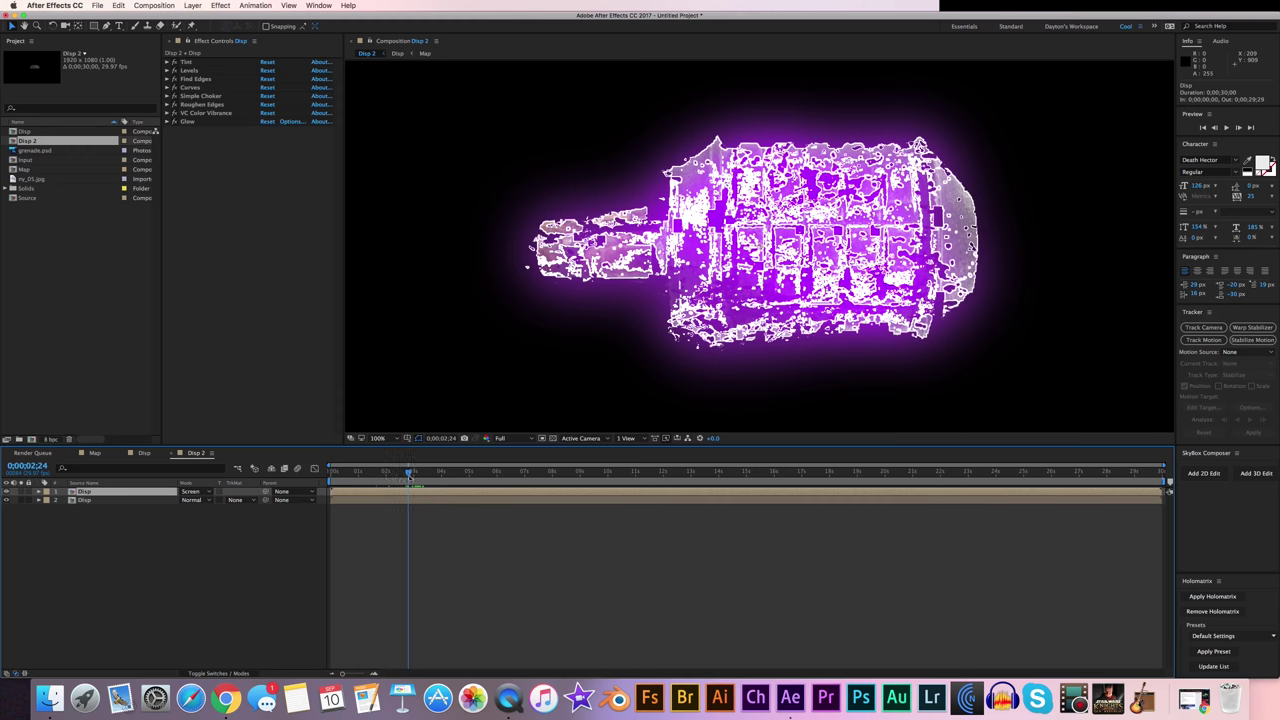
right_click(236, 185)
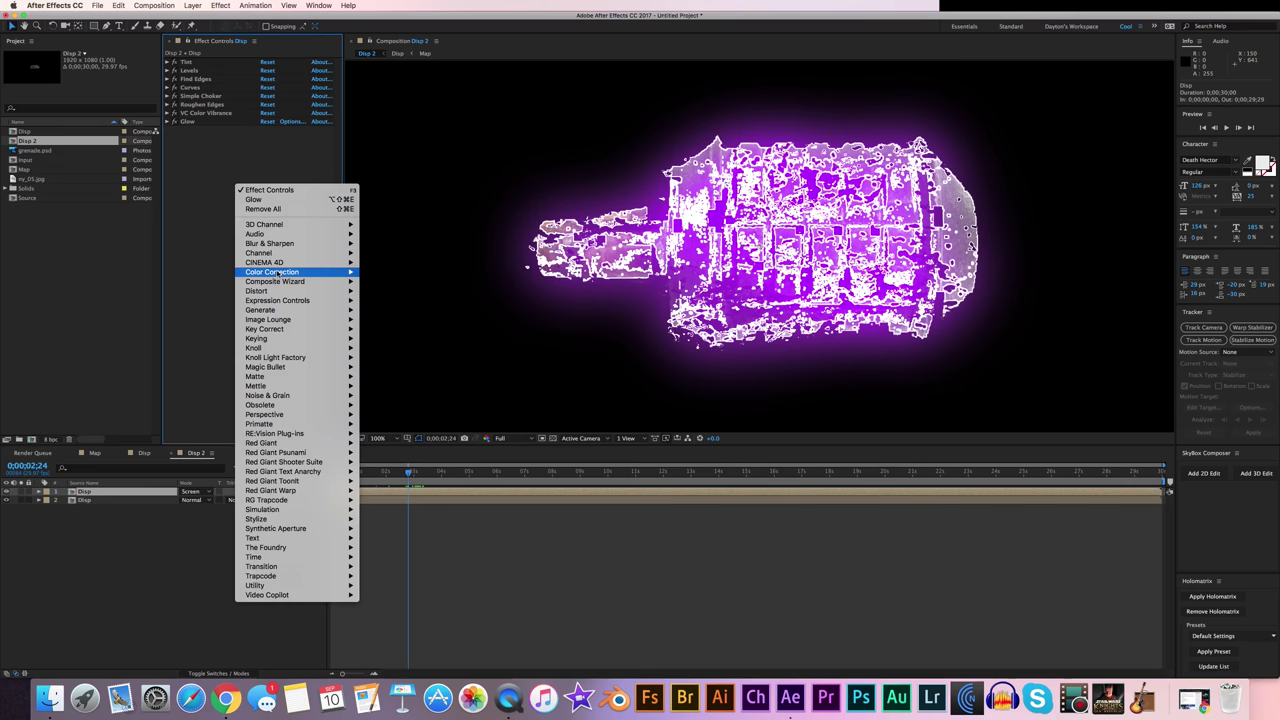
mouse_move(300, 272)
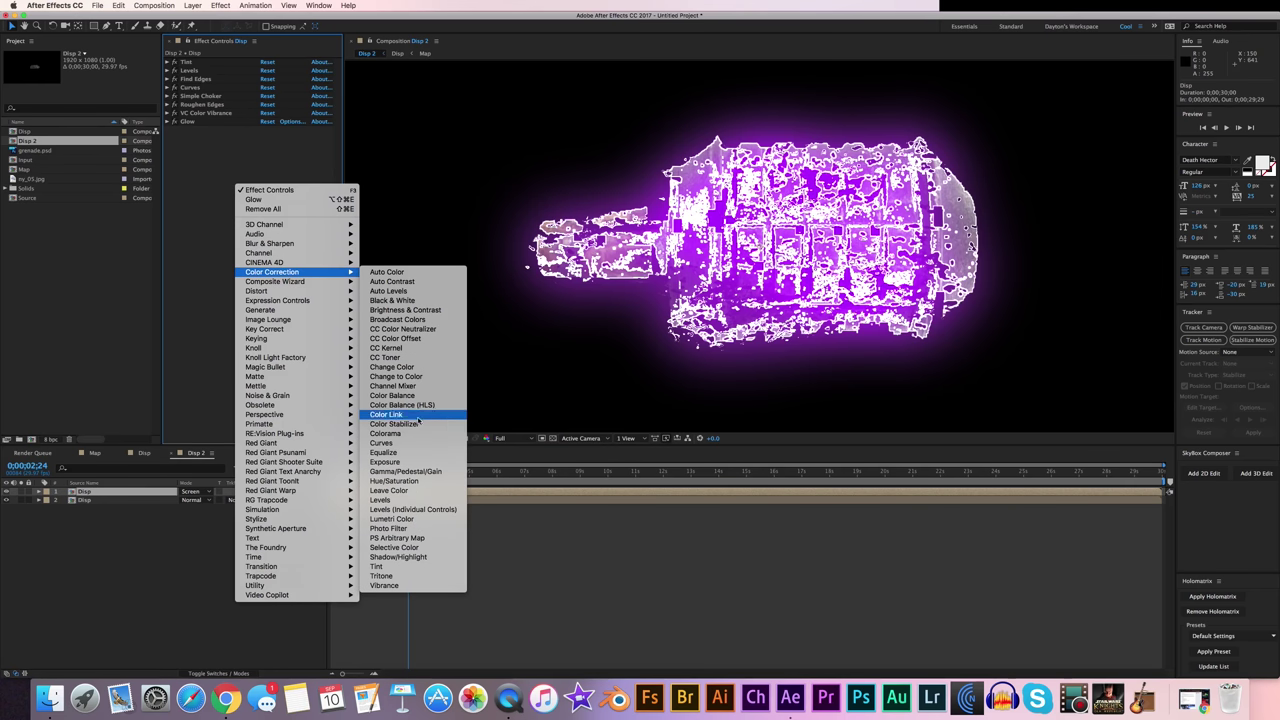
click(399, 459)
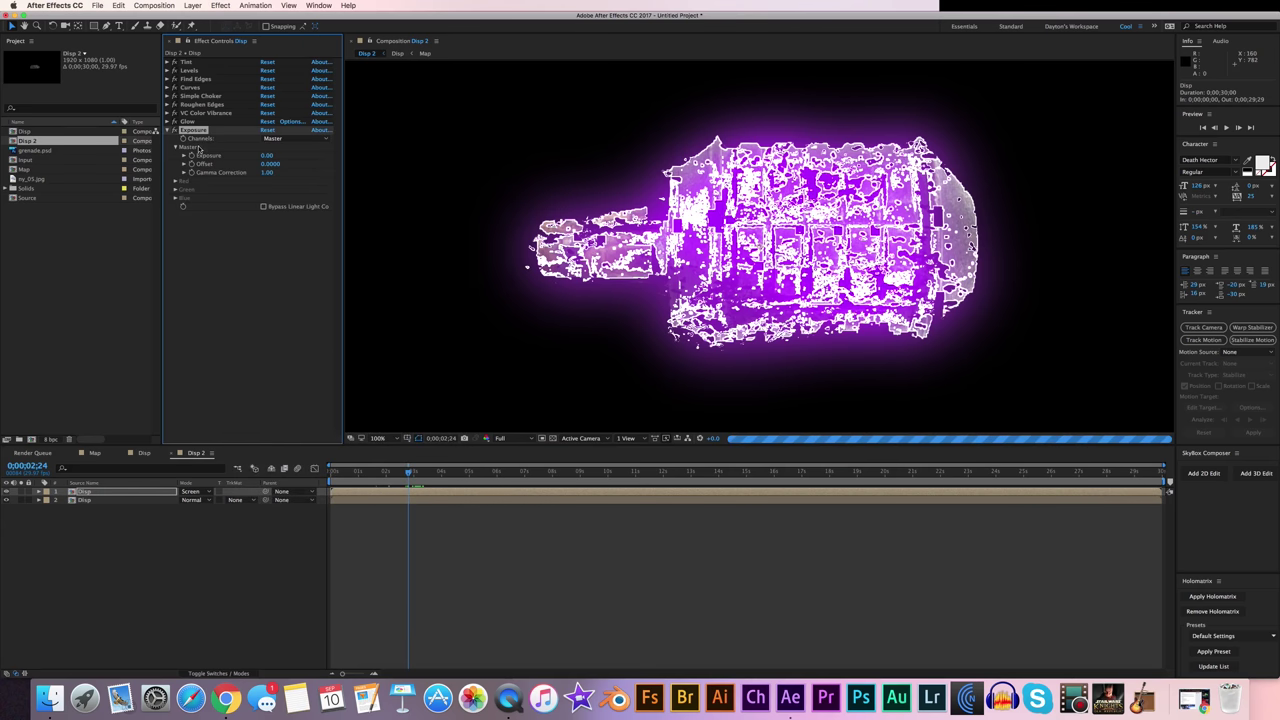
drag(192, 133, 195, 62)
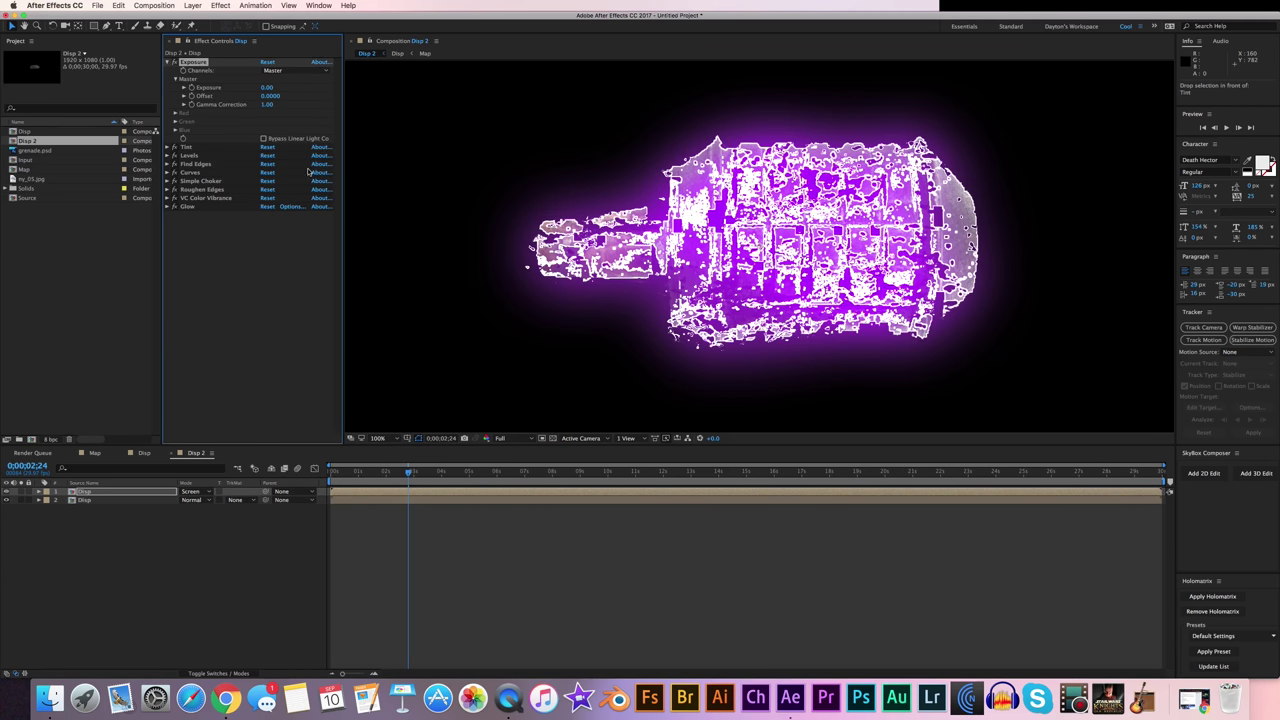
Try out exposure values for the upper Disp layer near 0;00;02;20, and undo the change.
key(Page_Up)
key(Page_Up)
key(Page_Up)
key(Page_Up)
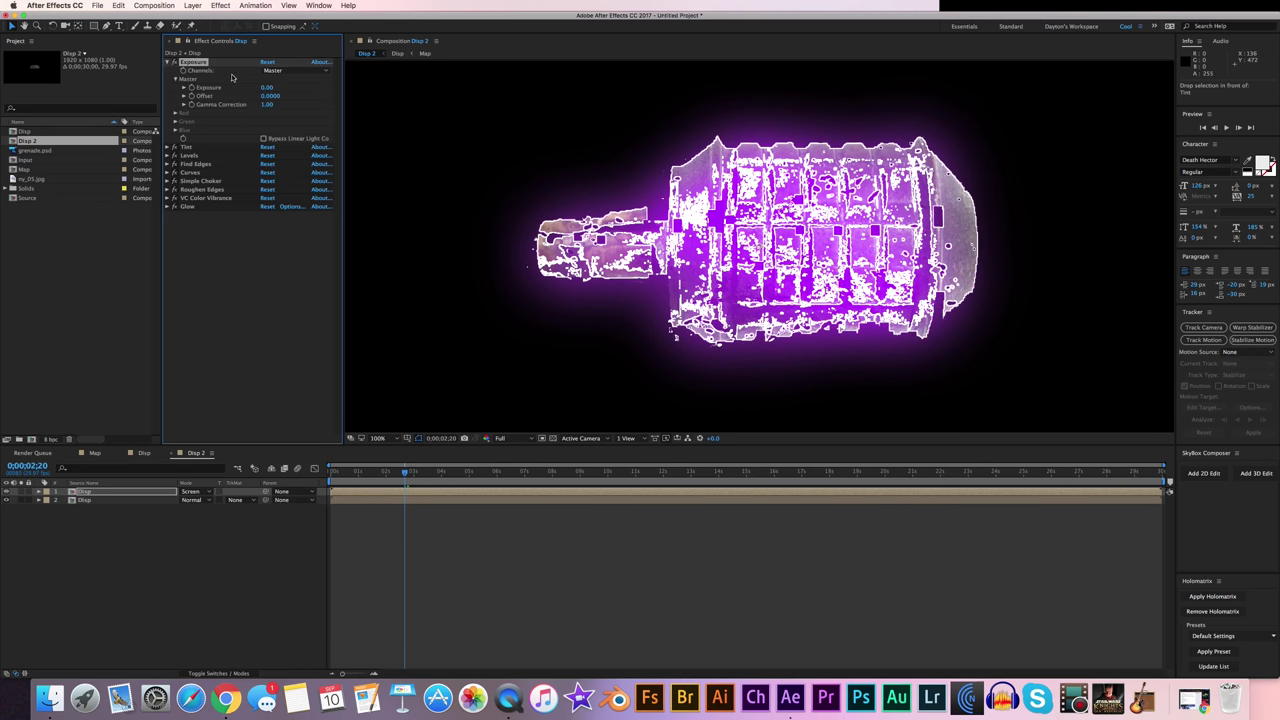
mouse_move(269, 87)
mouse_down()
mouse_move(218, 87)
mouse_move(278, 87)
mouse_move(232, 87)
mouse_move(262, 87)
mouse_up()
drag(360, 158, 503, 189)
key(super+z)
click(406, 476)
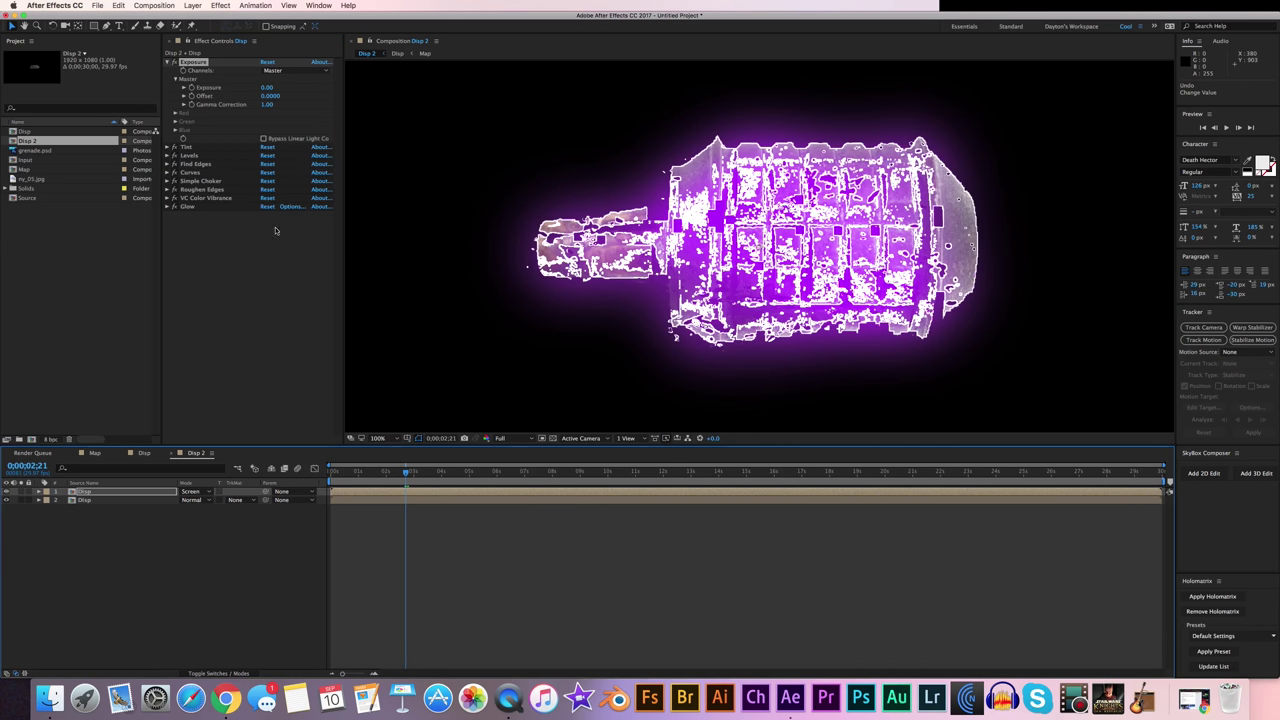
Keyframe the upper Disp layer's exposure so it rises from -5.80 at 0;00;02;14 to 0.00 as the disintegration starts.
click(191, 88)
mouse_move(408, 474)
mouse_down()
mouse_move(416, 483)
mouse_move(399, 477)
mouse_up()
click(192, 88)
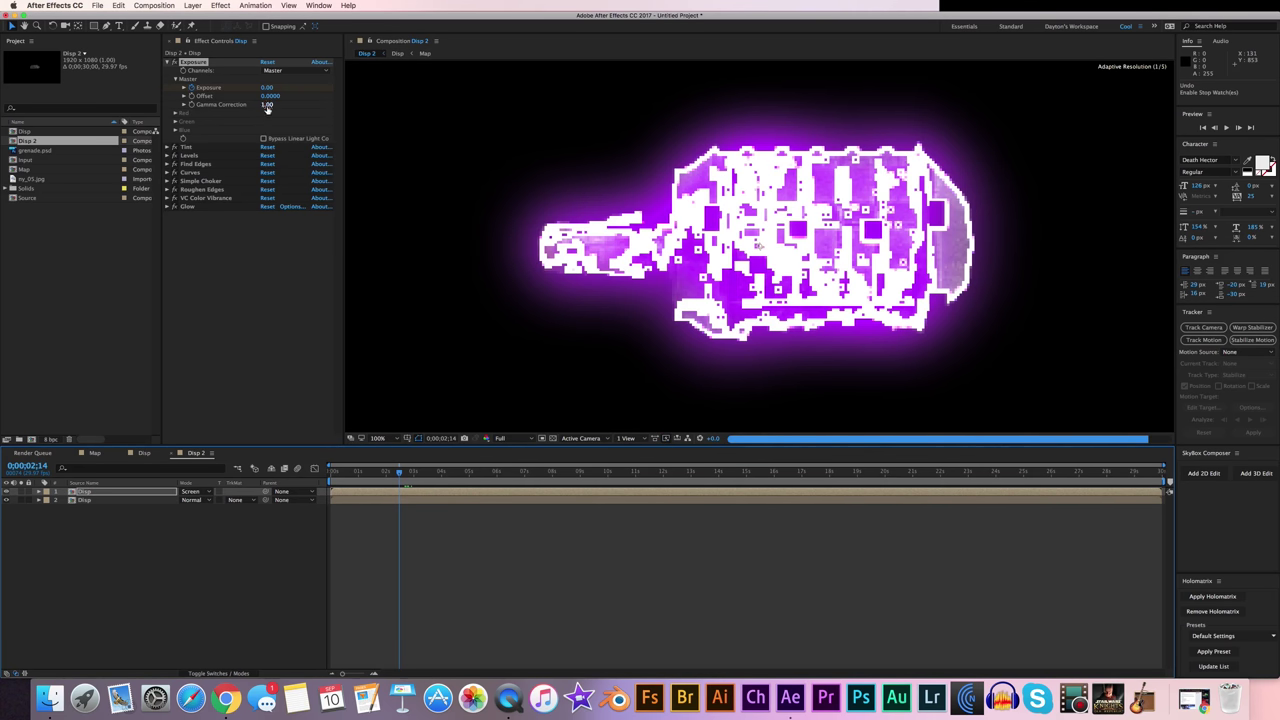
drag(266, 88, 229, 92)
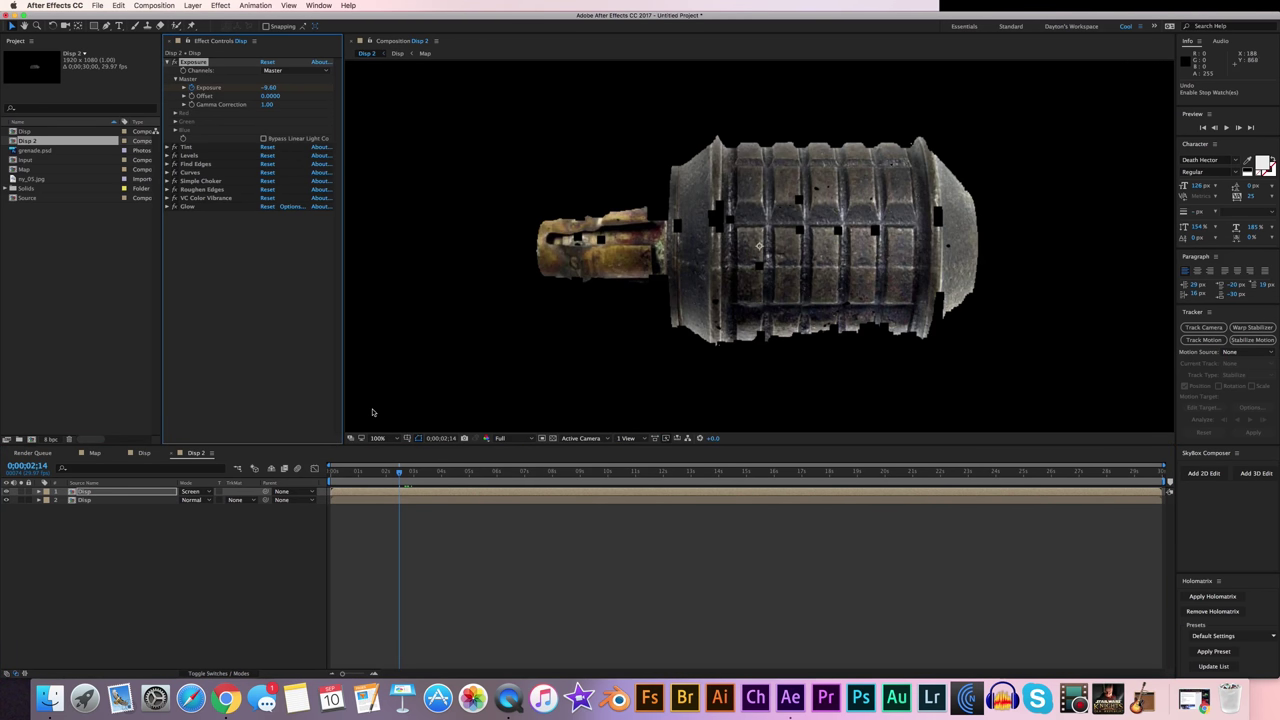
drag(268, 88, 307, 89)
key(super+z)
Play back the animation repeatedly from 0;00;02;14 to examine how the exposure keyframes fade the glow in.
key(space)
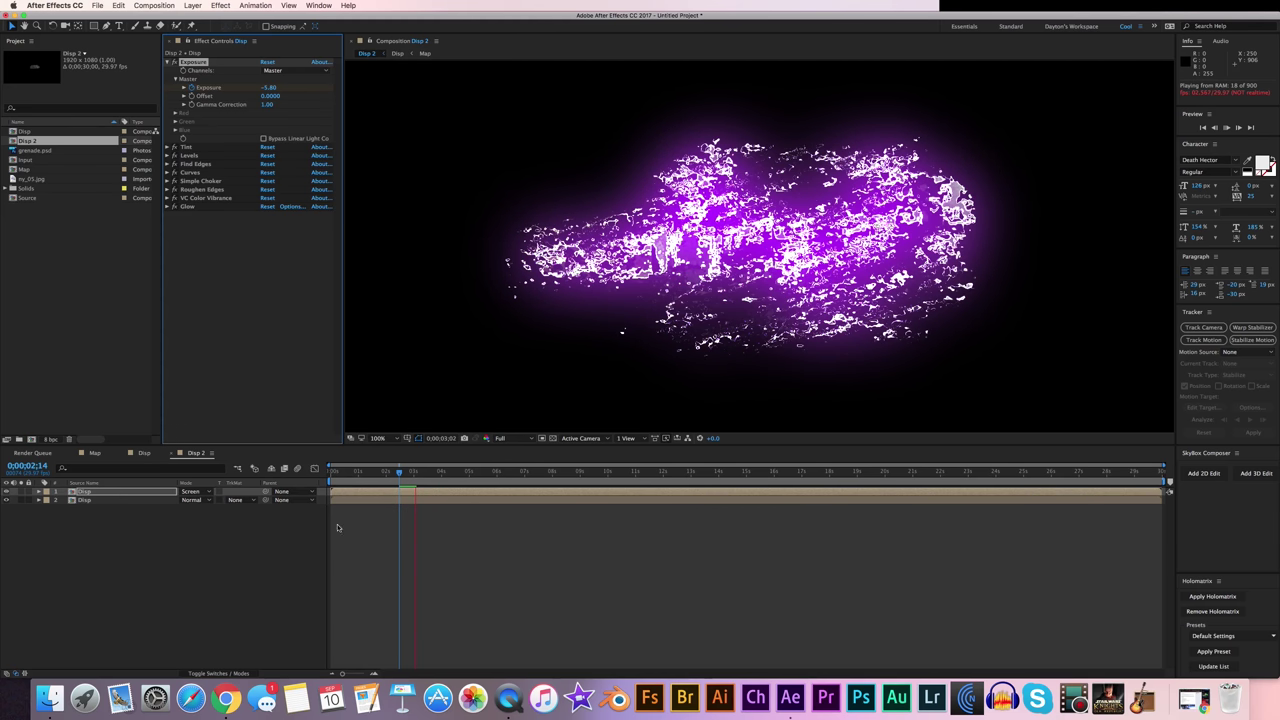
click(400, 478)
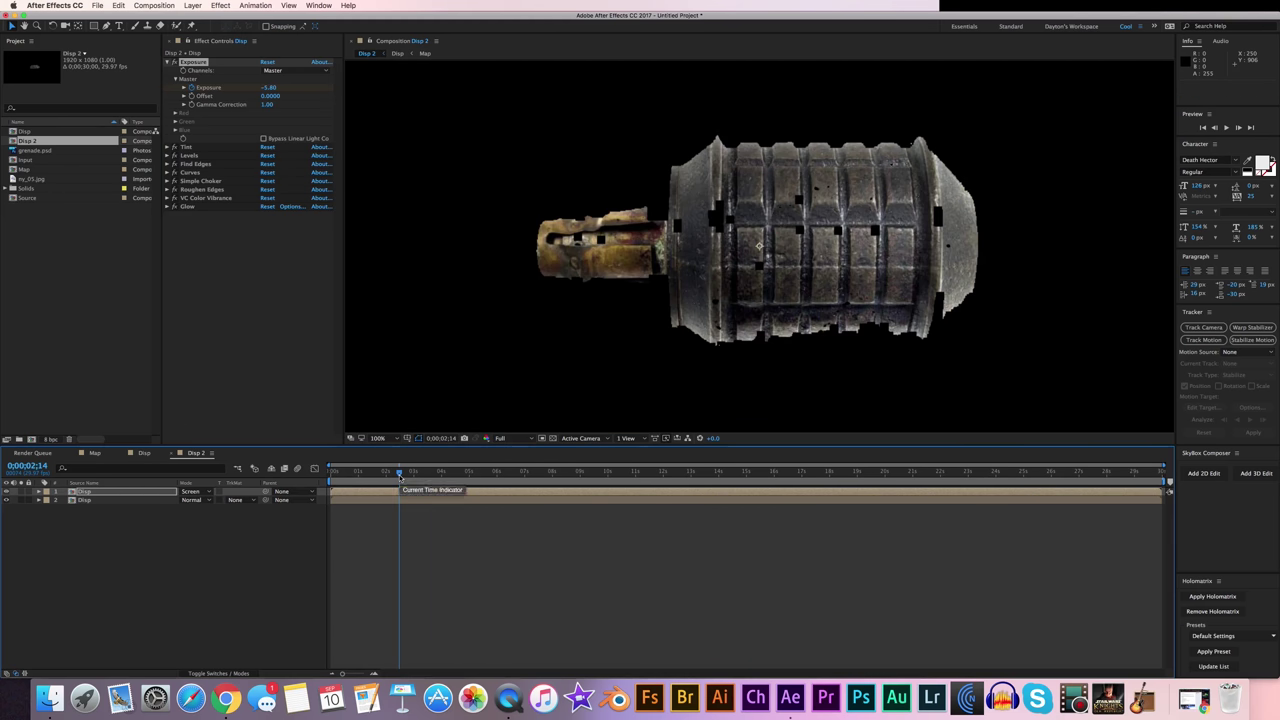
key(space)
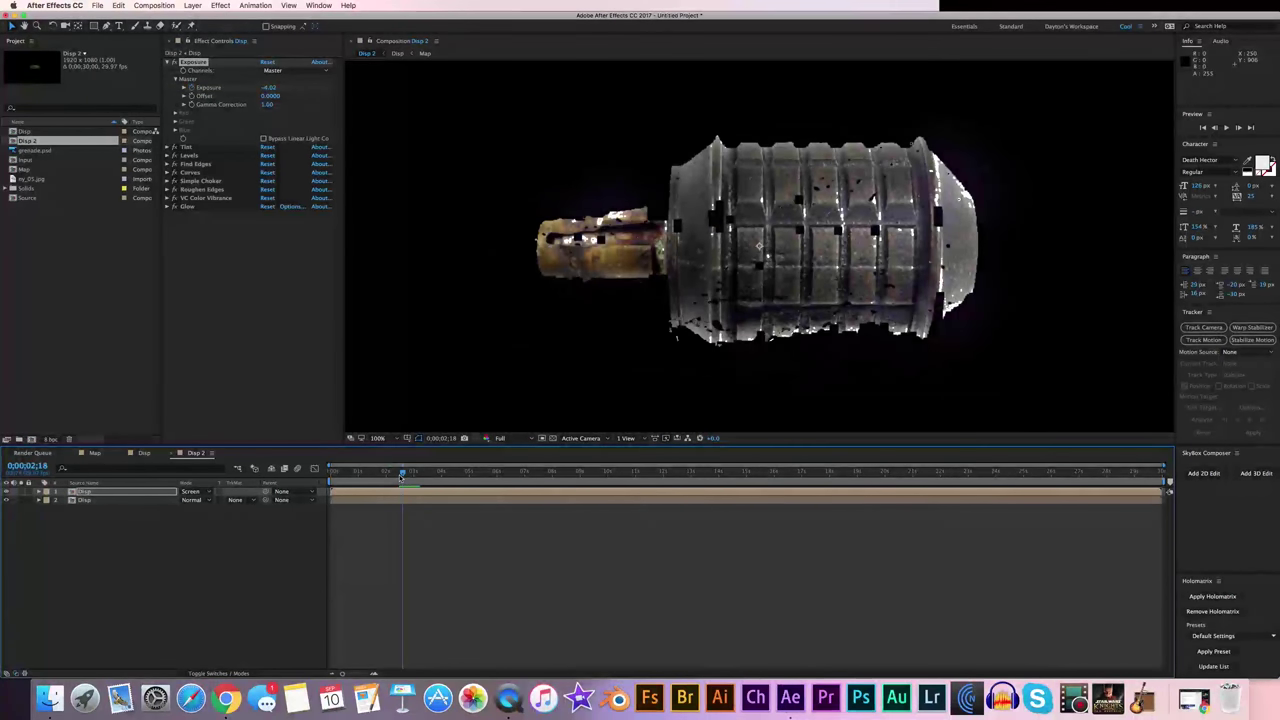
click(399, 477)
key(space)
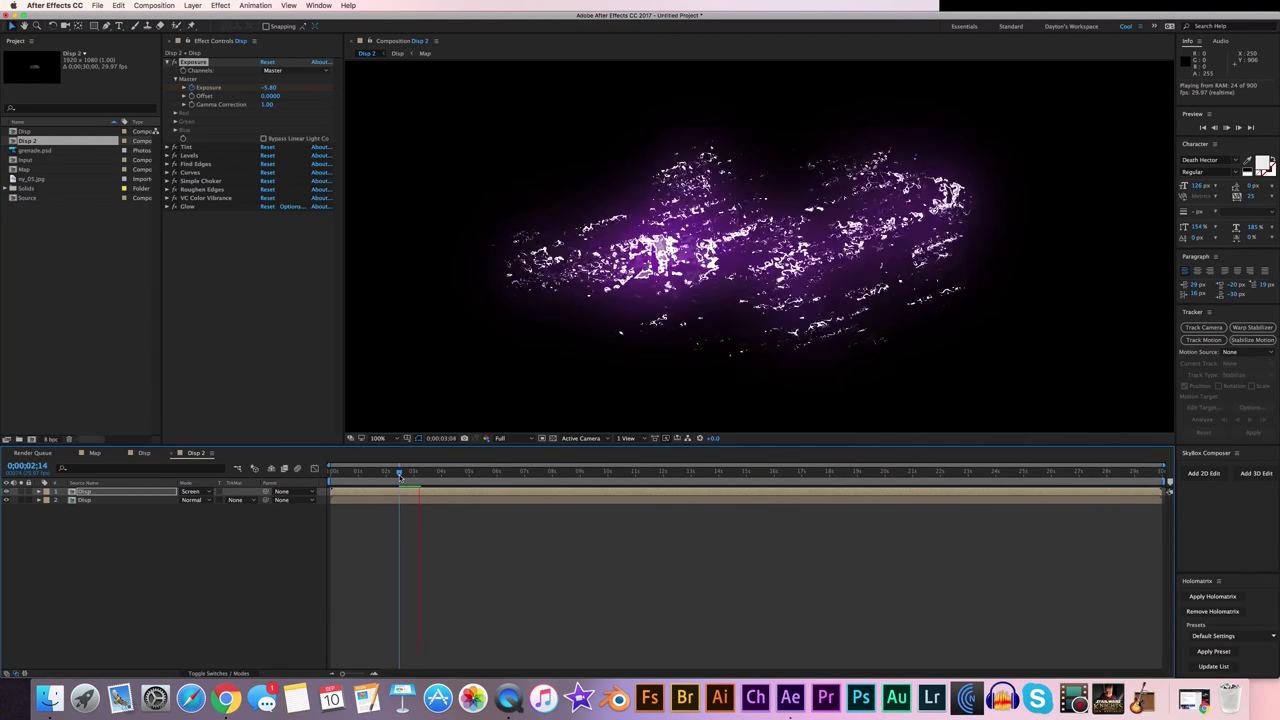
key(space)
click(399, 477)
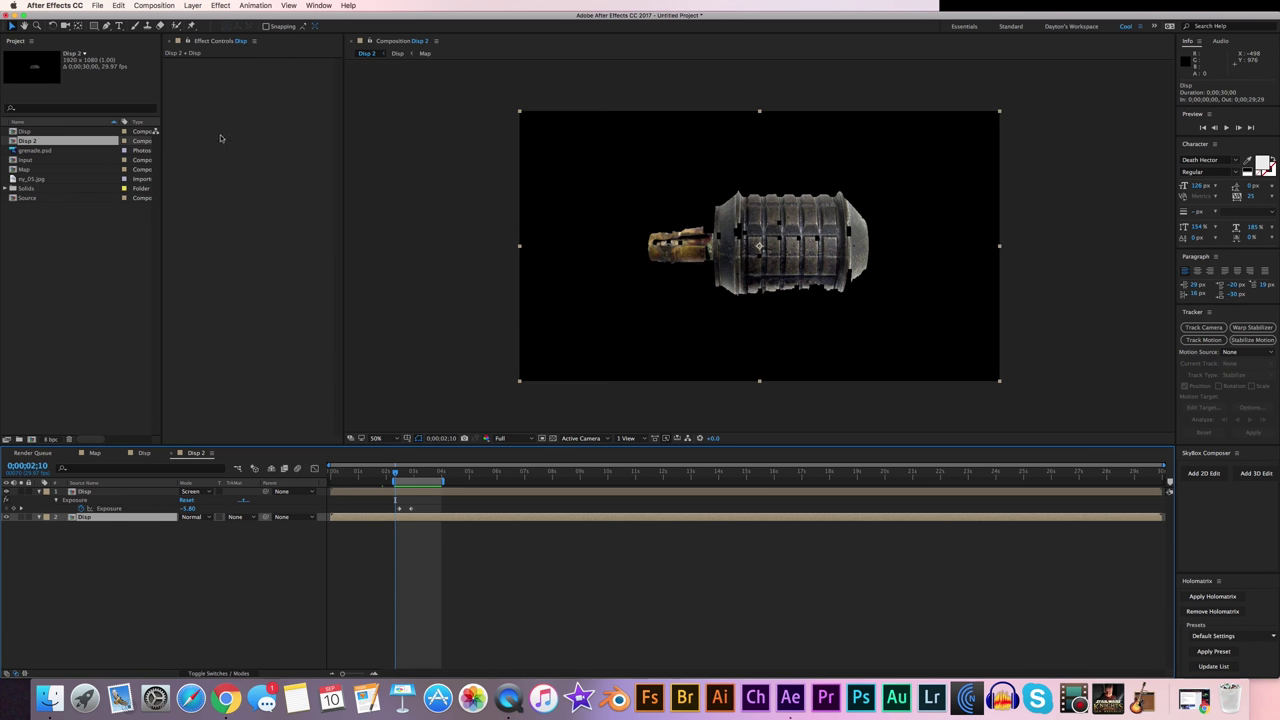
Add a Tint effect to the lower Disp layer, mapping black to black and white to white at 100%.
right_click(227, 91)
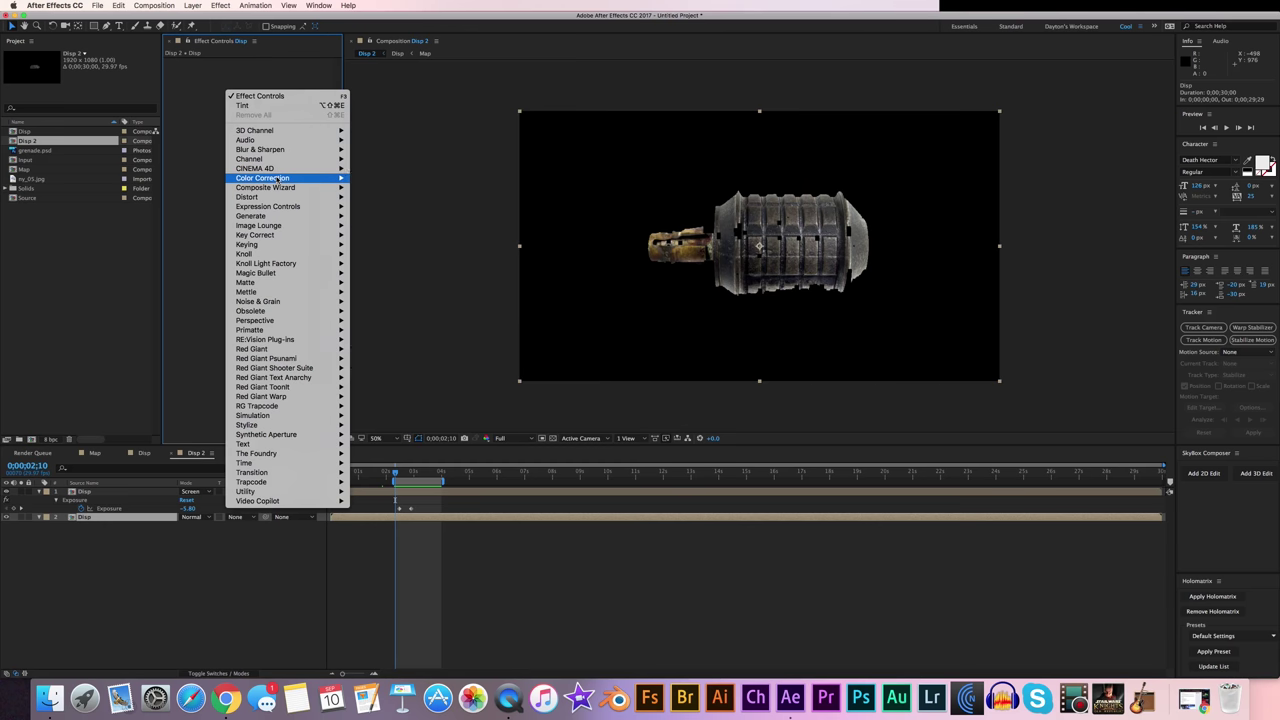
mouse_move(262, 178)
click(370, 472)
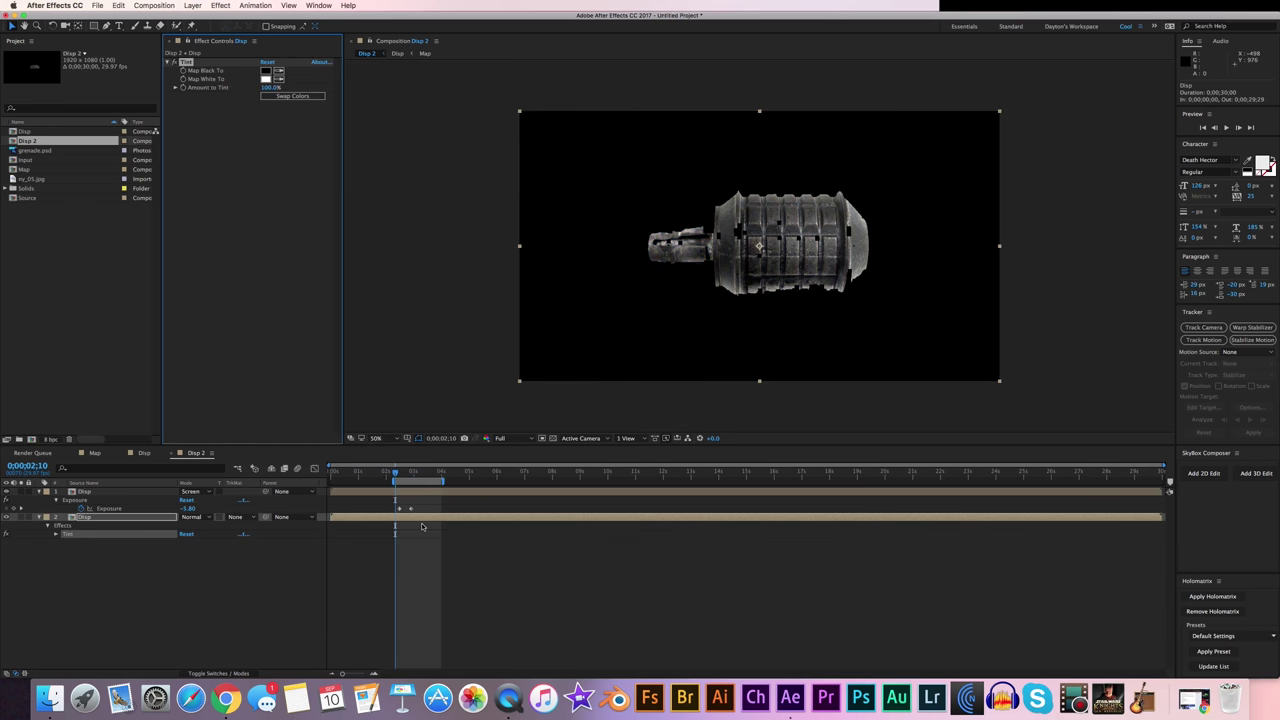
Play back the work area to examine the tinted grenade with the glow transition.
key(space)
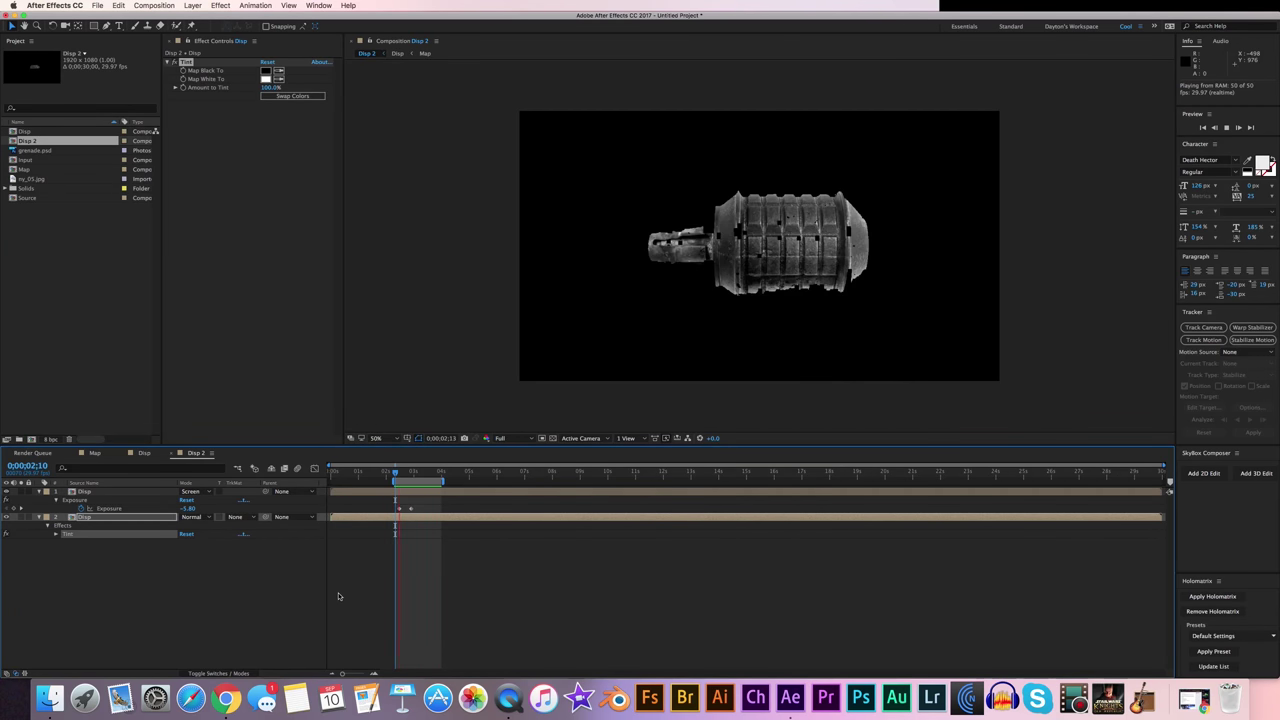
key(space)
scroll(575, 335, up, 1)
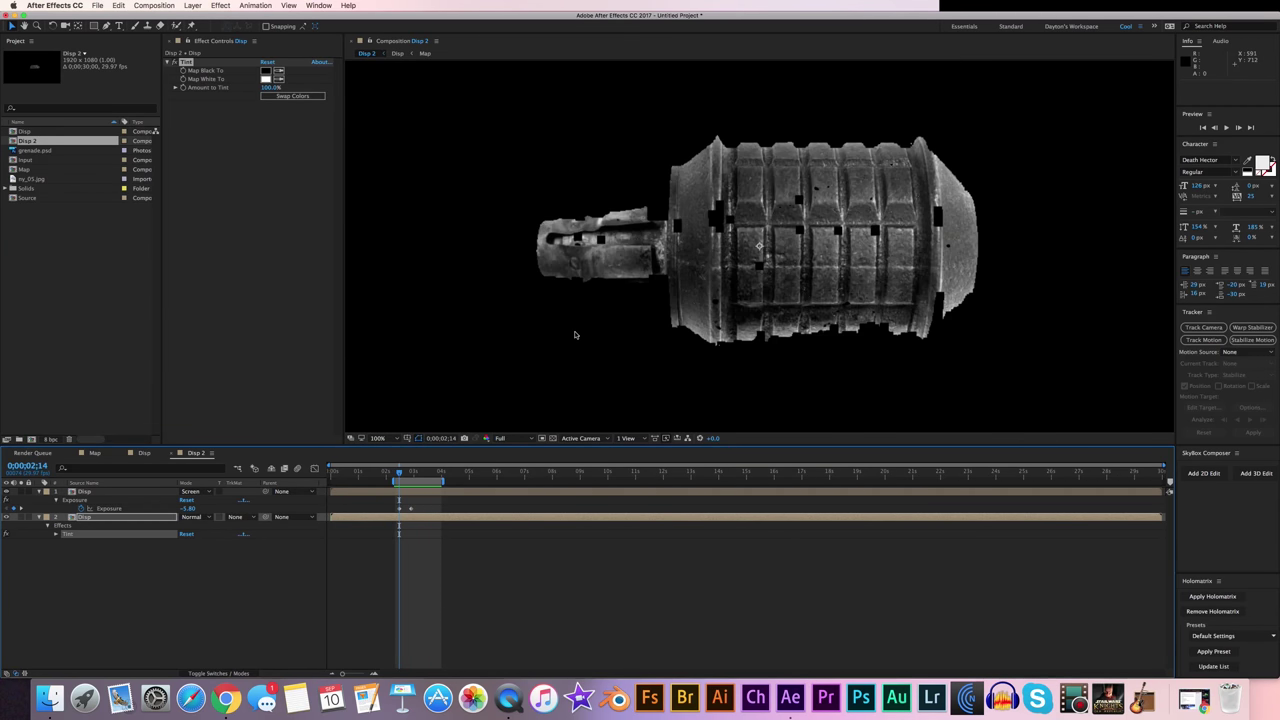
key(comma)
key(comma)
key(space)
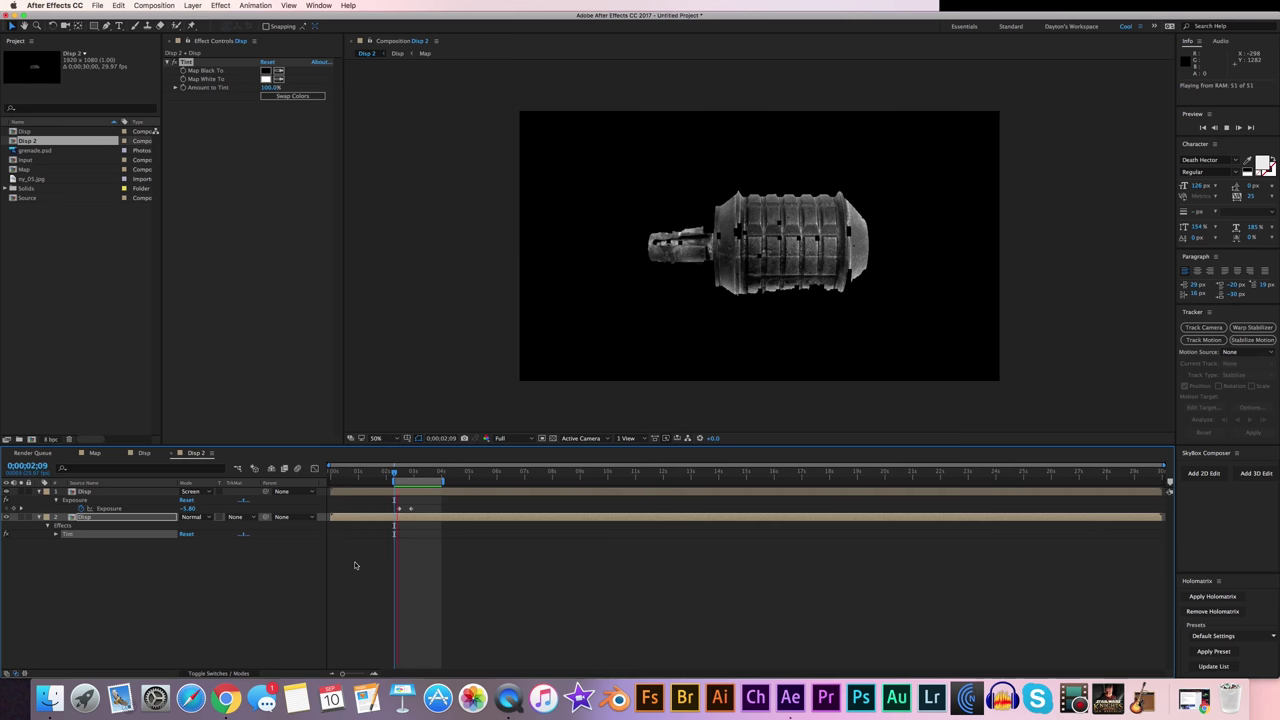